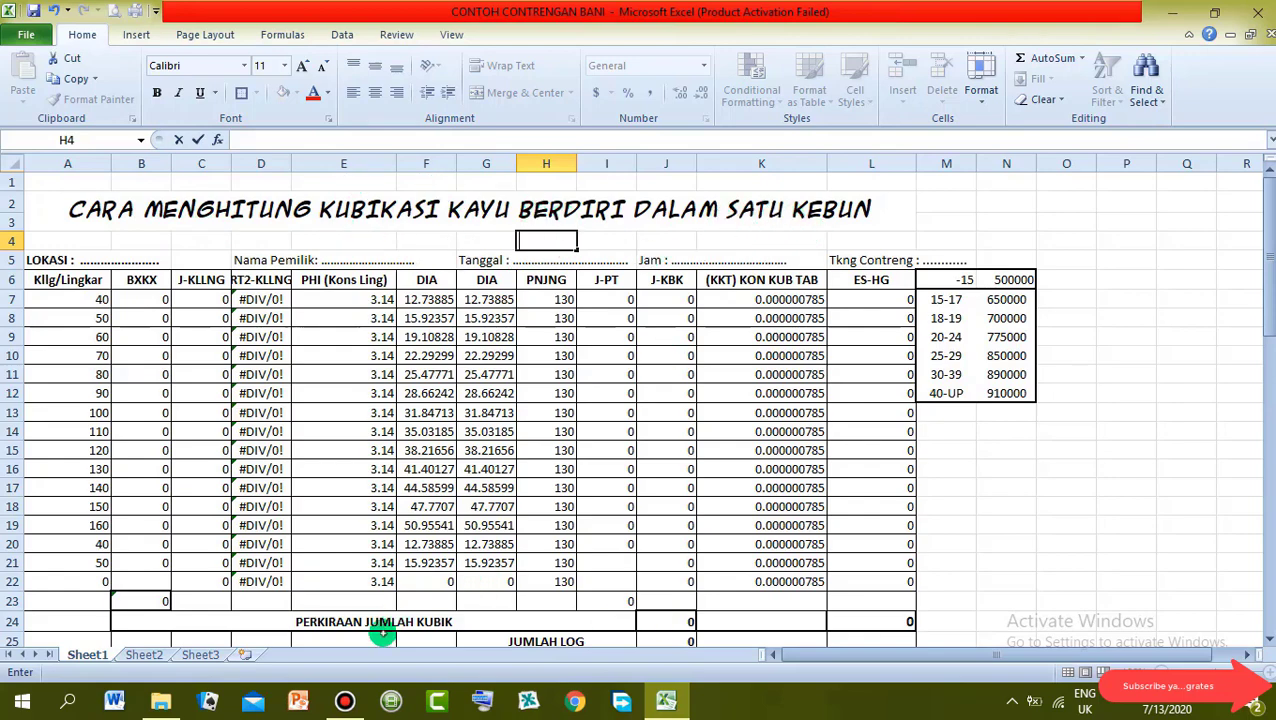
Switch to File Explorer, open WP_20150511_14_25_45_Pro from the LOKASI folder and view the tree location photos that follow it.
left_click(160, 700)
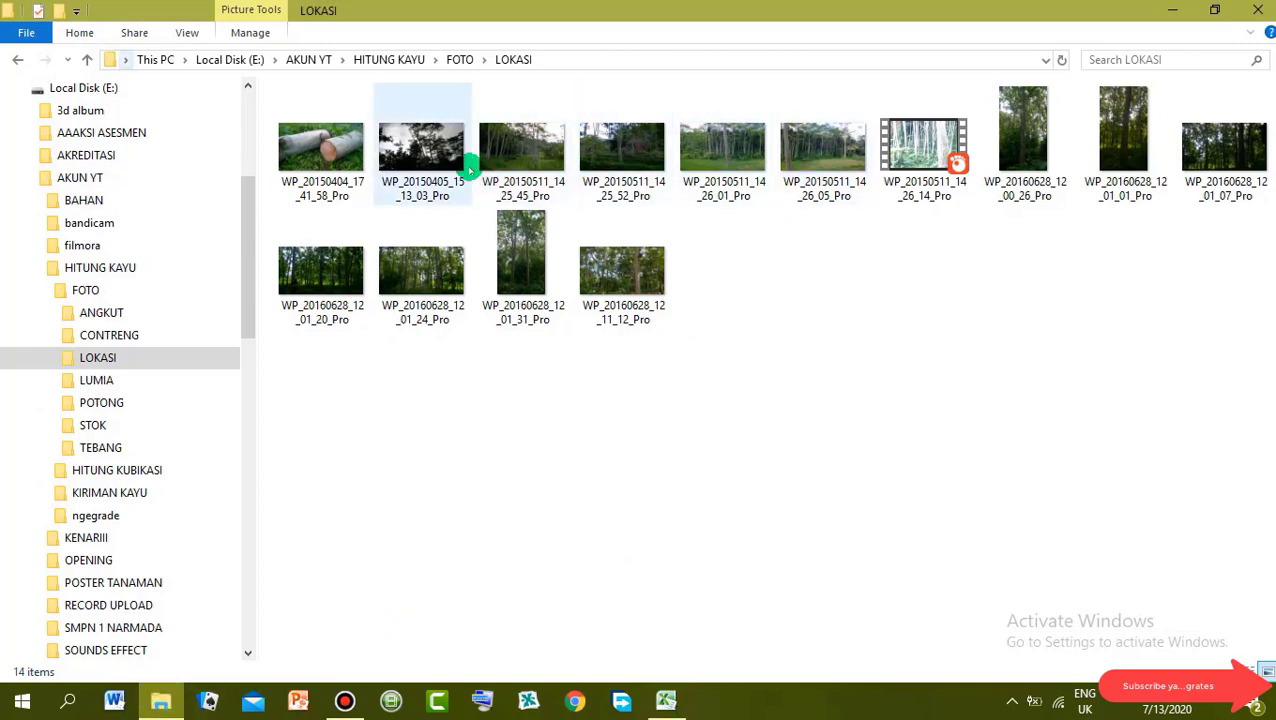
double_click(533, 163)
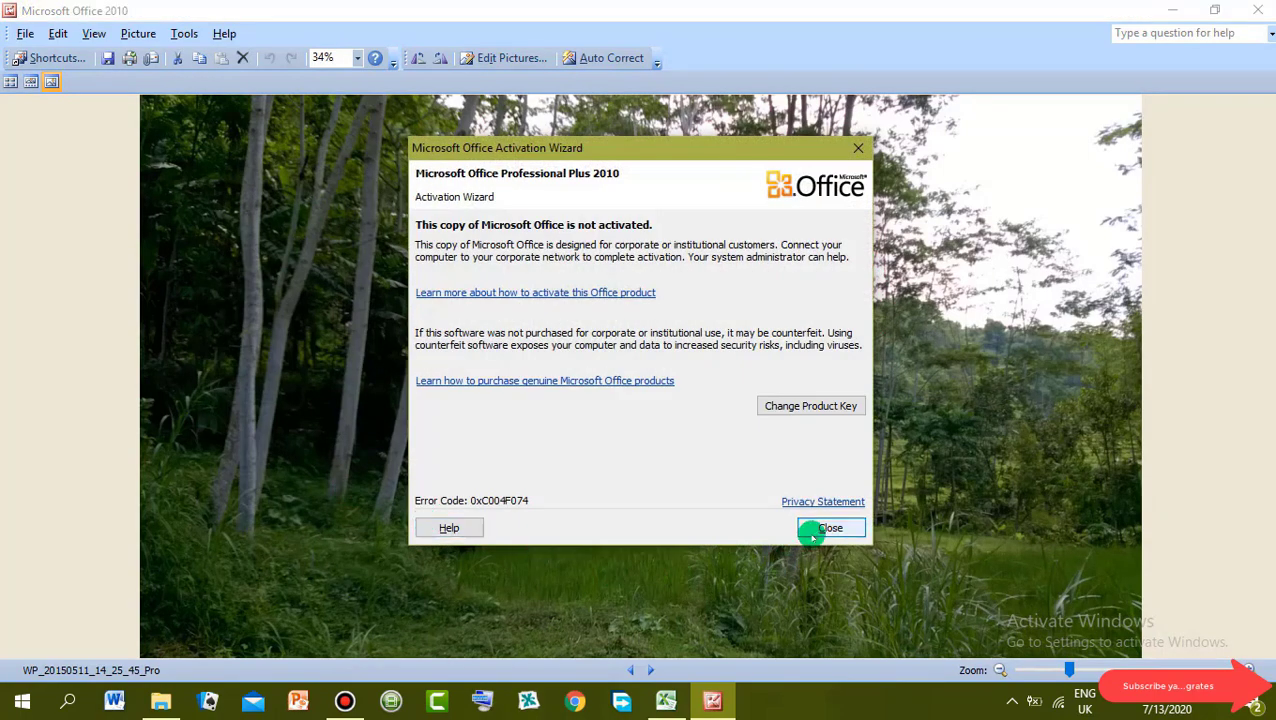
left_click(815, 530)
left_click(651, 670)
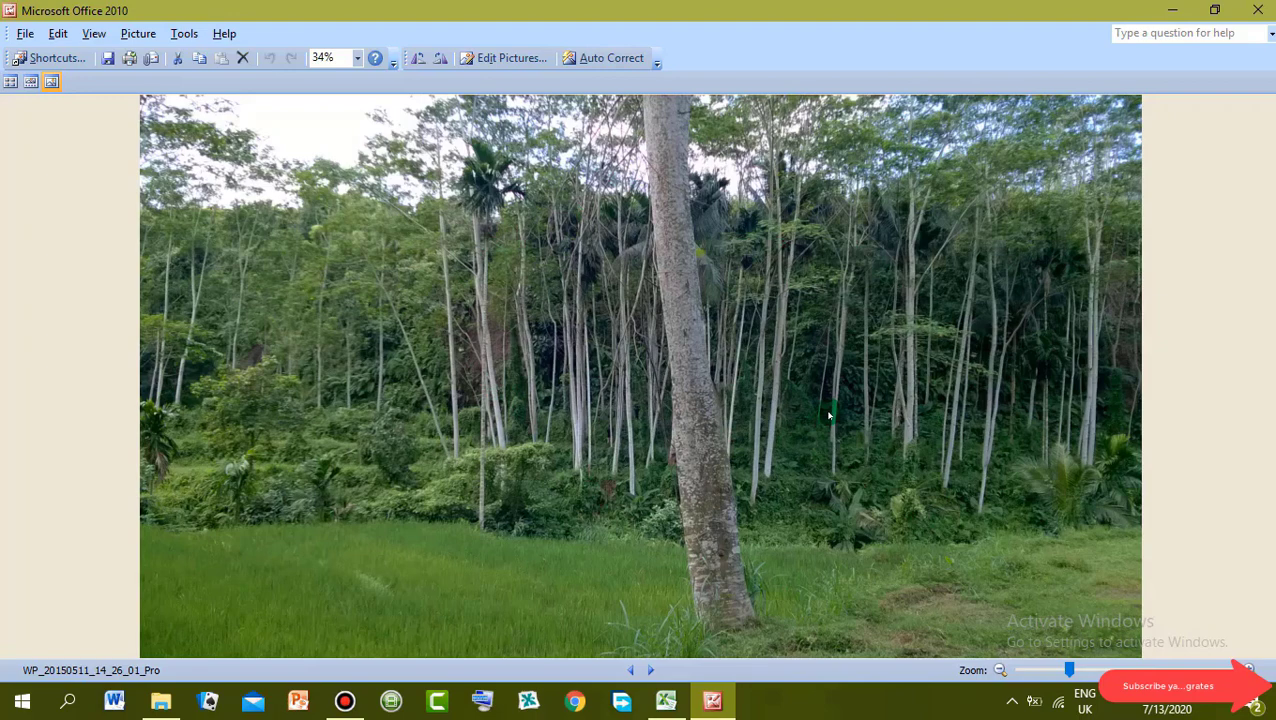
left_click(652, 671)
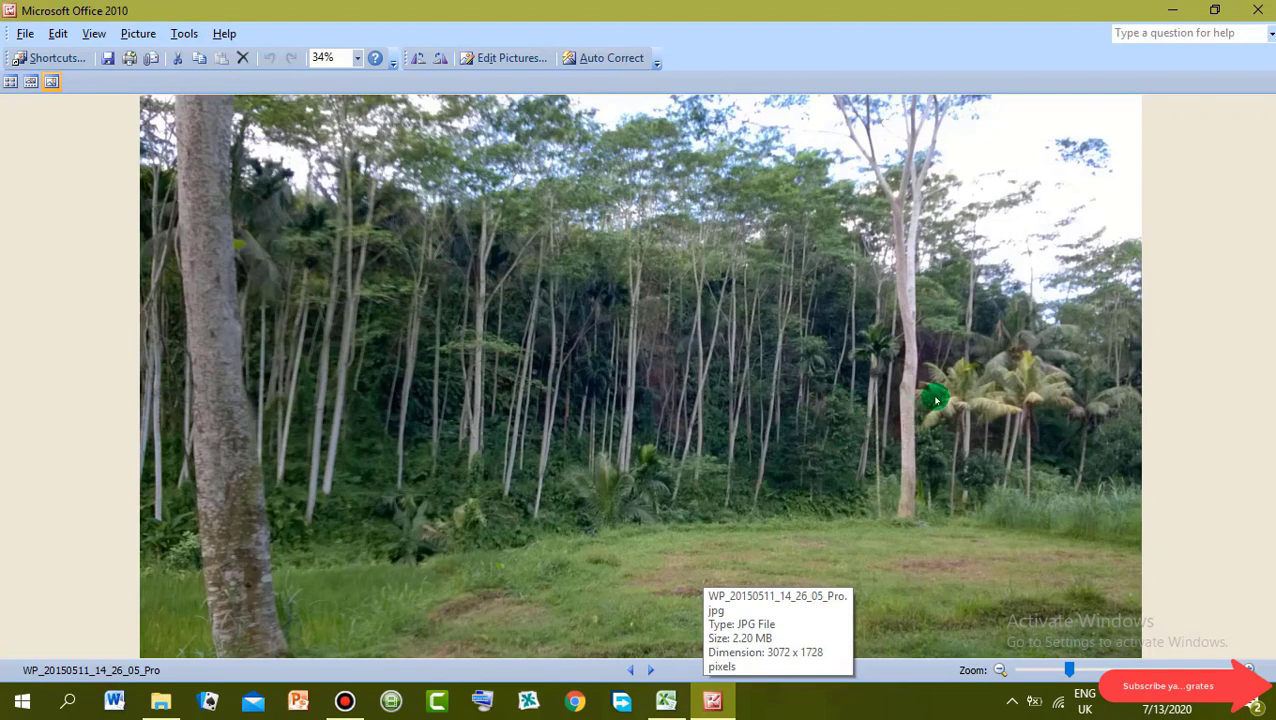
left_click(652, 668)
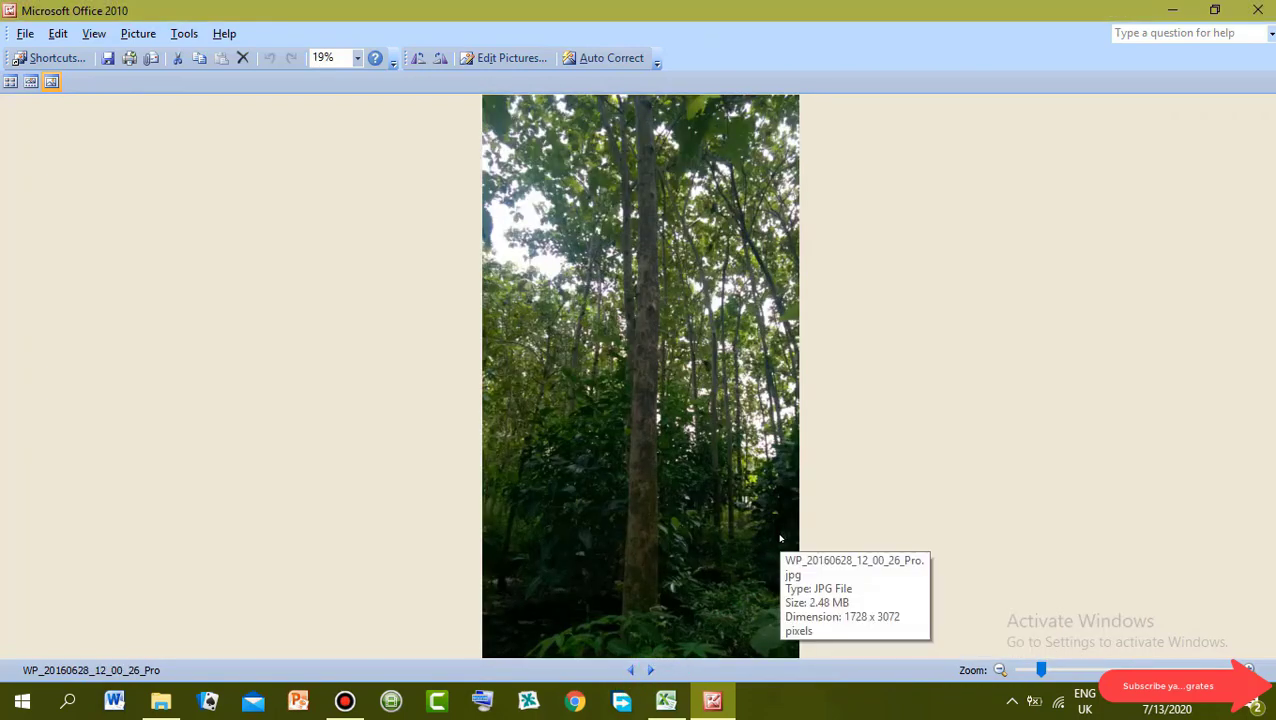
left_click(652, 670)
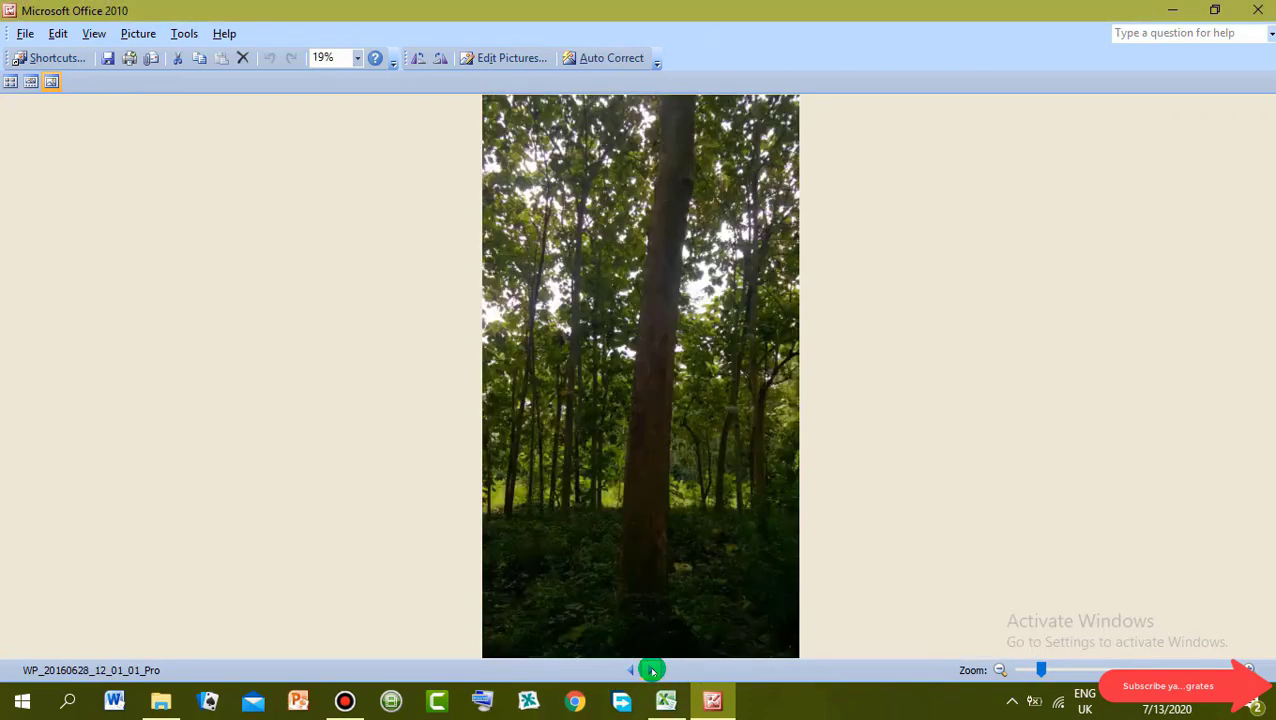
left_click(652, 670)
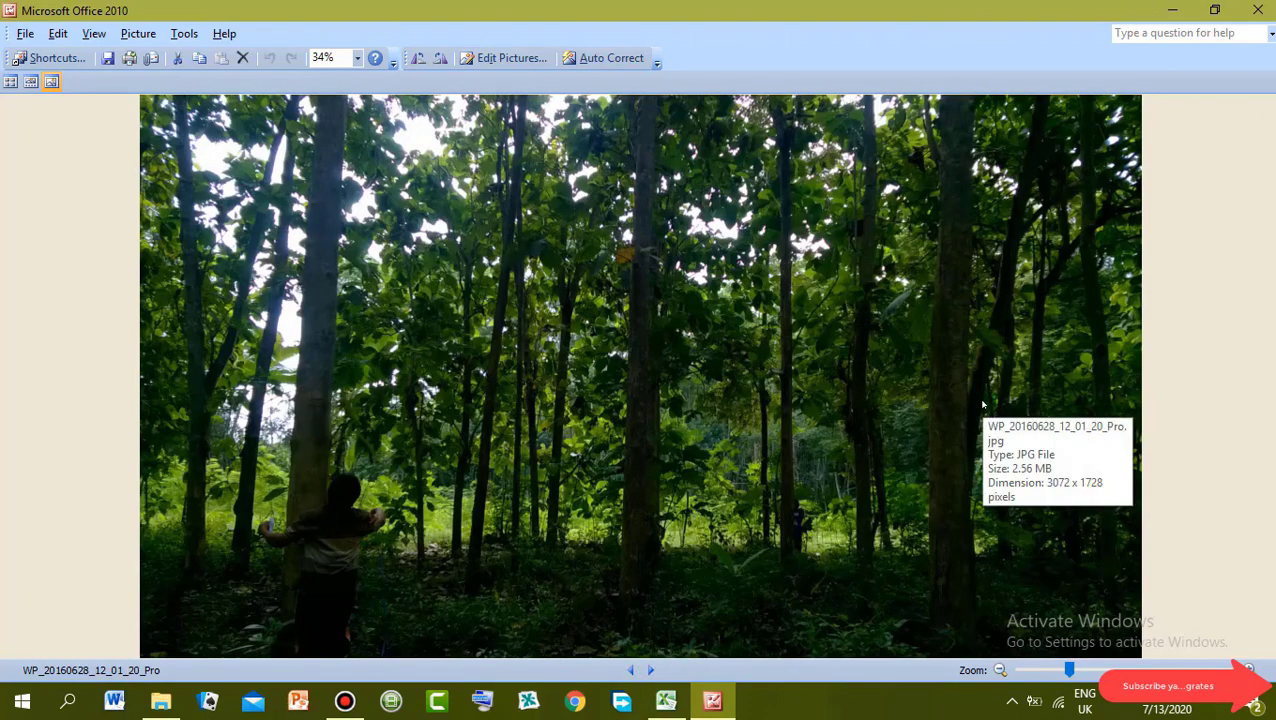
left_click(651, 671)
Go back through the location photos to WP_20150511_14_26_01_Pro.
left_click(628, 670)
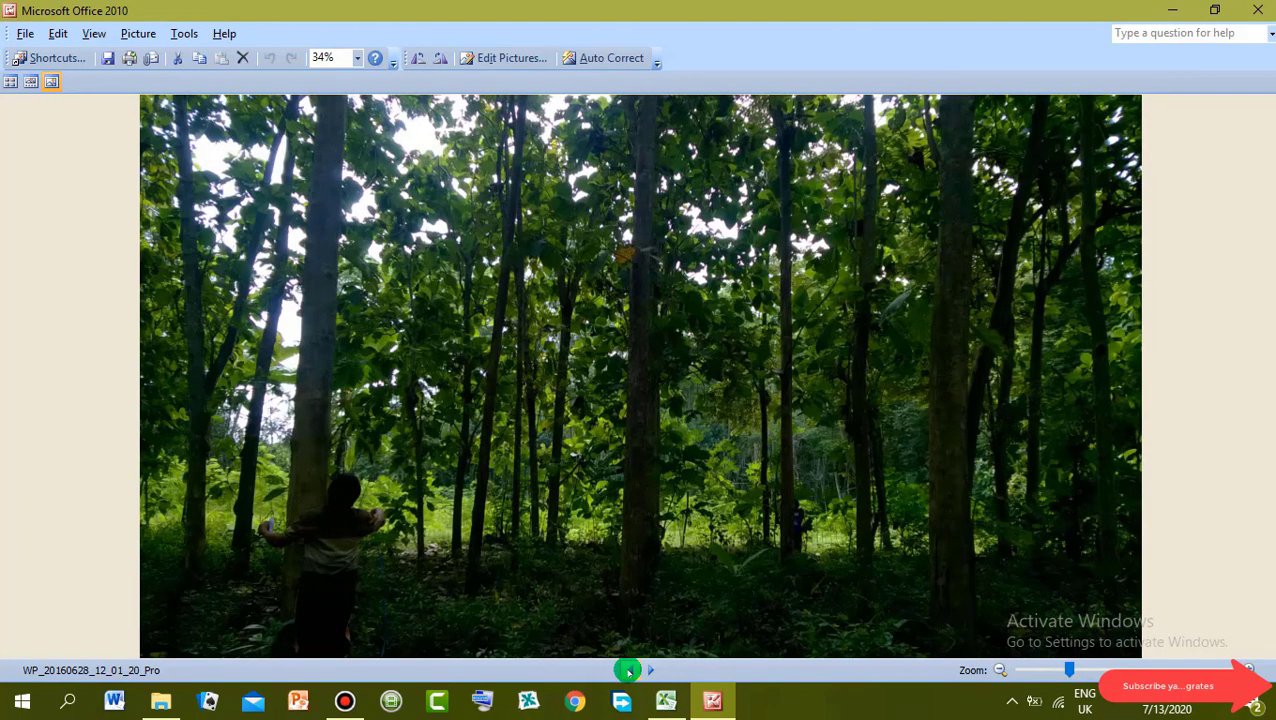
left_click(628, 670)
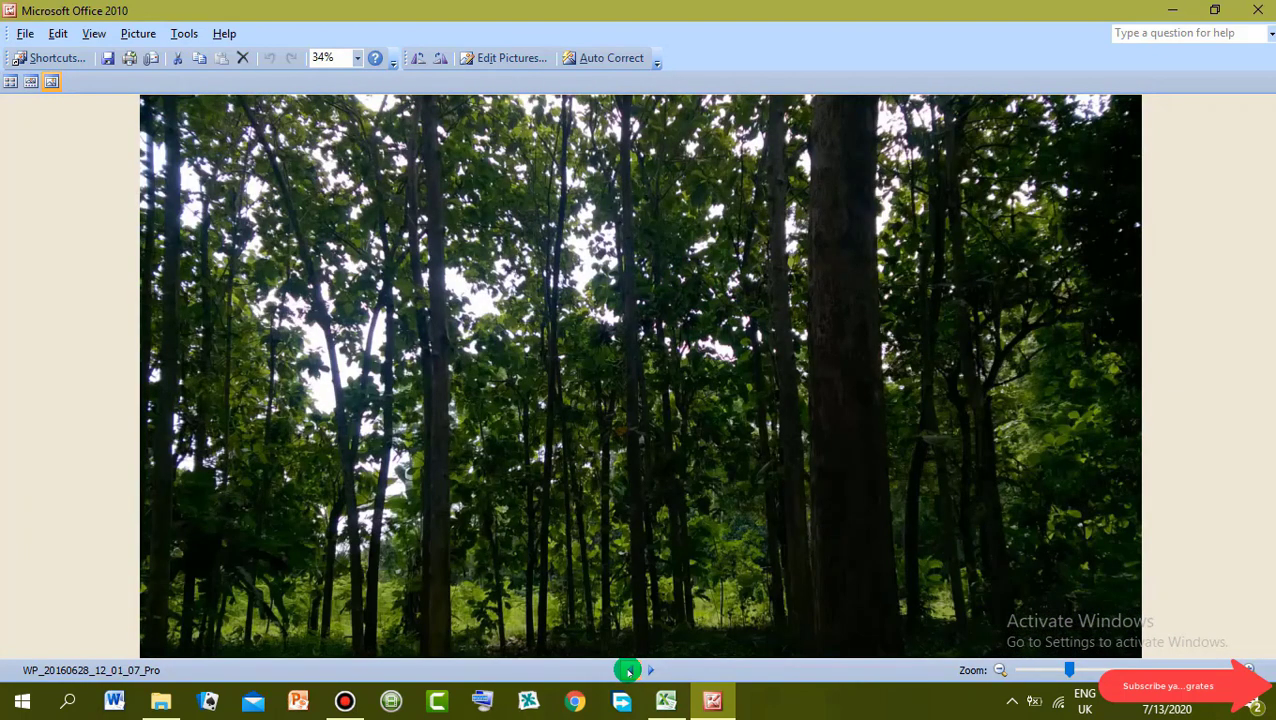
left_click(628, 670)
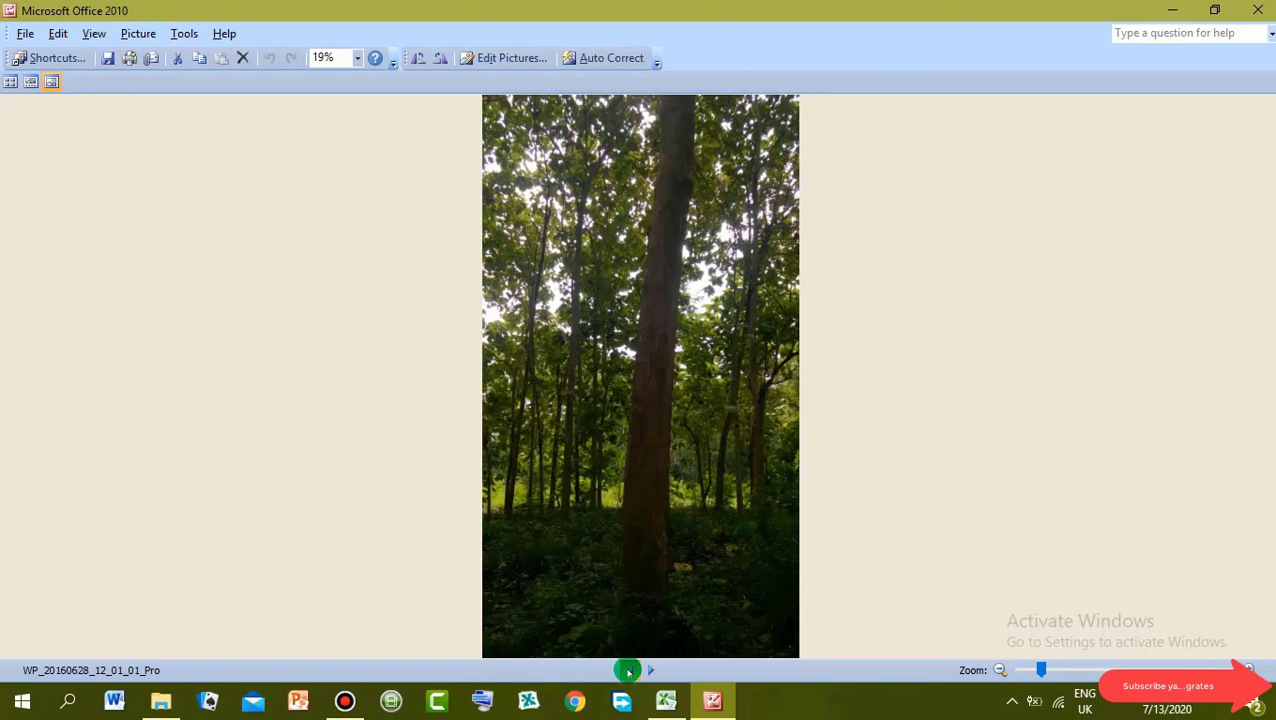
left_click(628, 671)
left_click(628, 671)
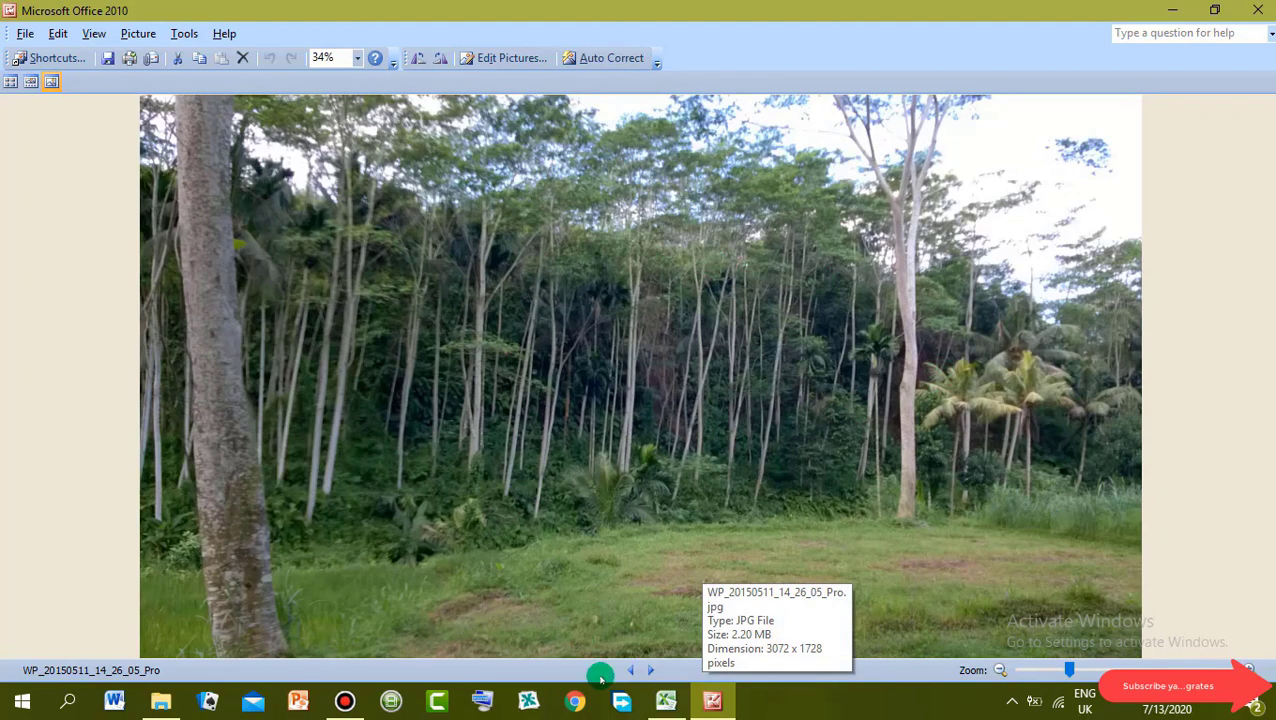
left_click(631, 670)
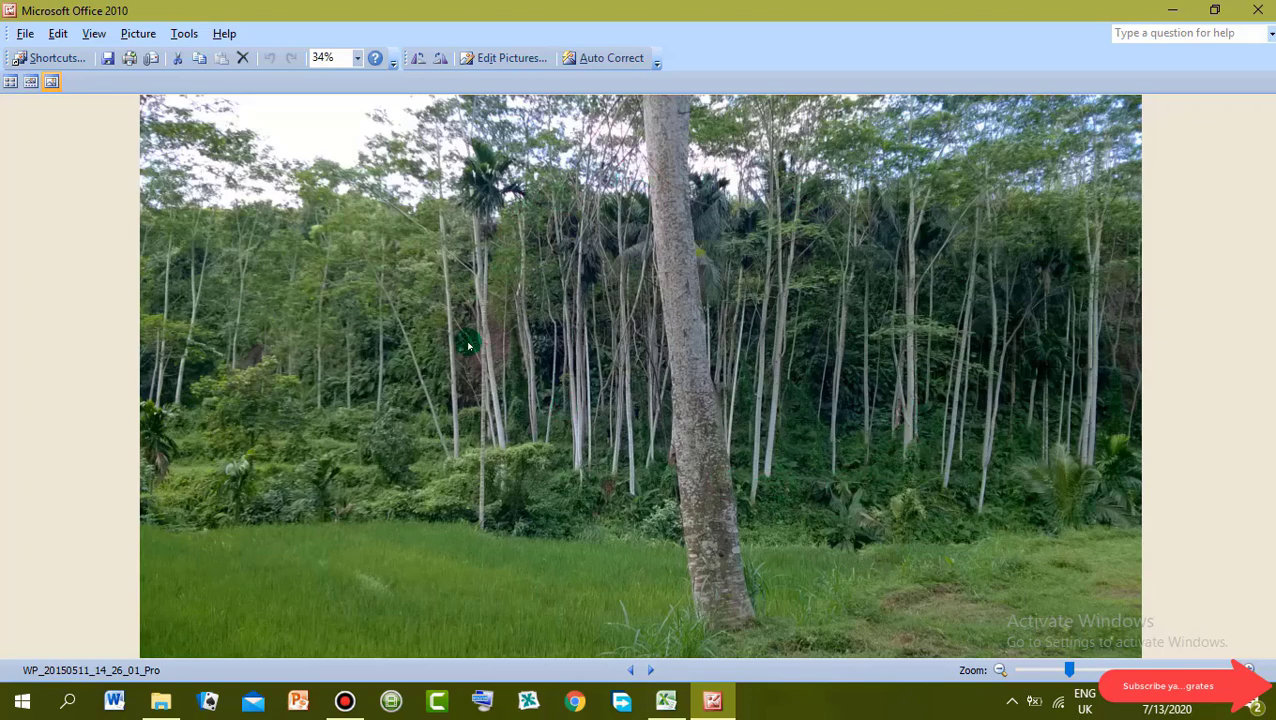
Switch to the Excel workbook, select the sheet title in A2 and look over the timber volume table.
left_click(666, 700)
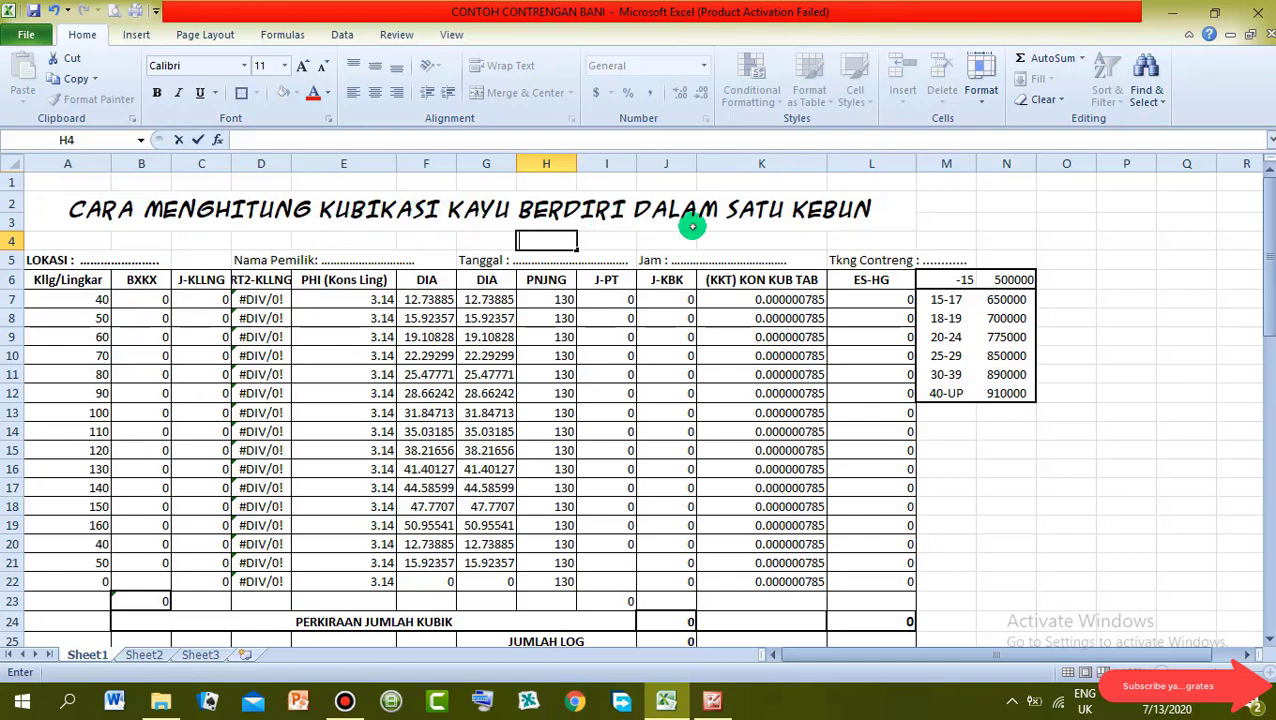
left_click(658, 230)
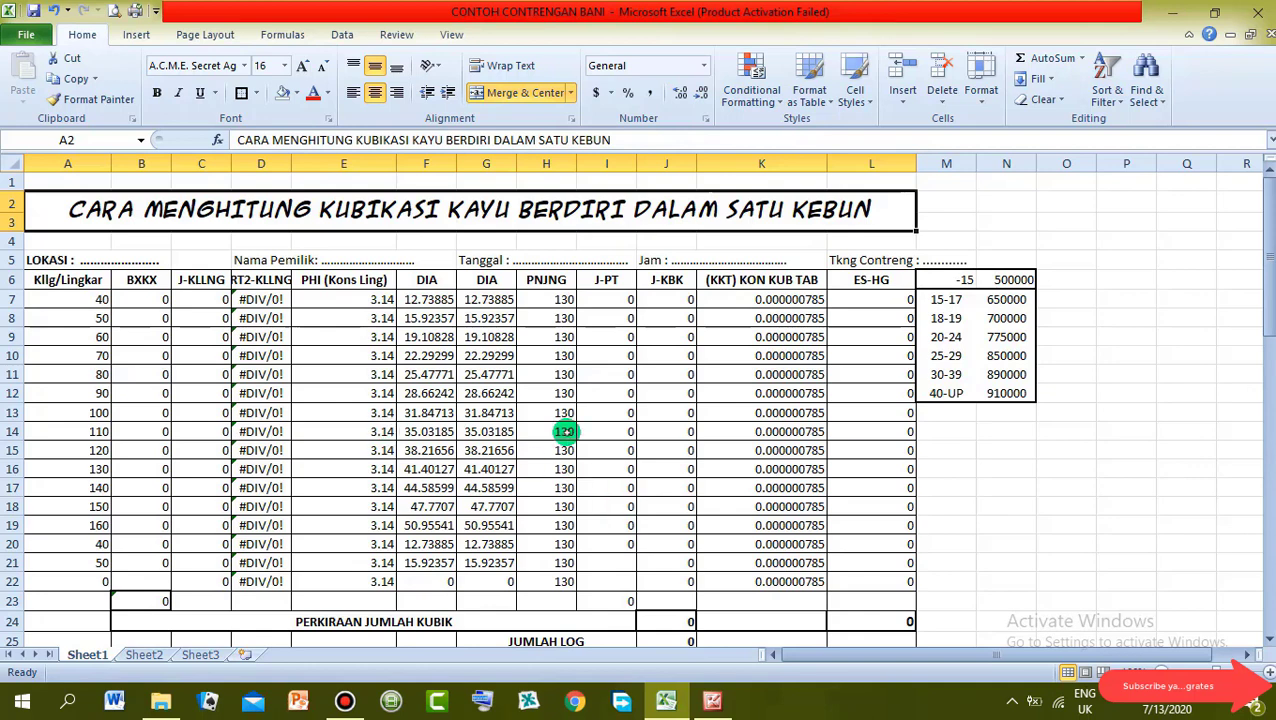
scroll(564, 429, "down", 1)
scroll(350, 395, "up", 1)
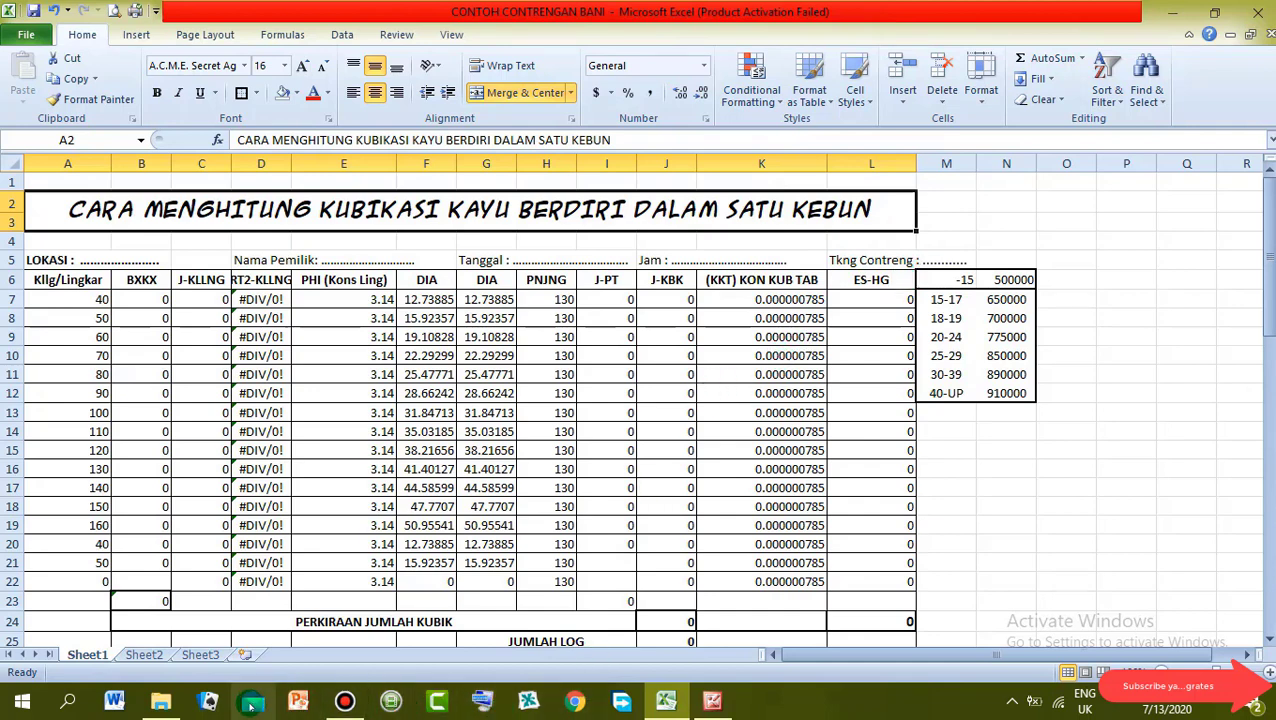
Switch to File Explorer, open WP_20160628_12_00_26_Pro from the LOKASI folder and view the photos through WP_20160628_12_11_12_Pro.
left_click(161, 700)
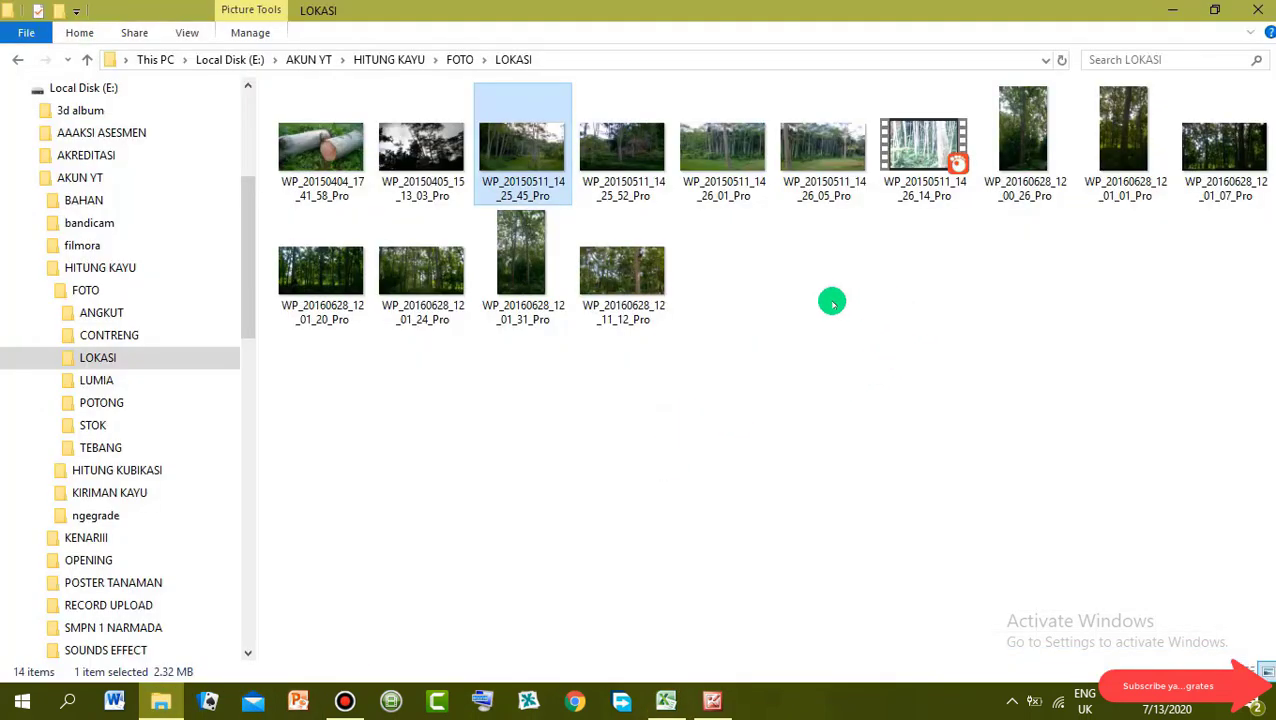
double_click(1045, 130)
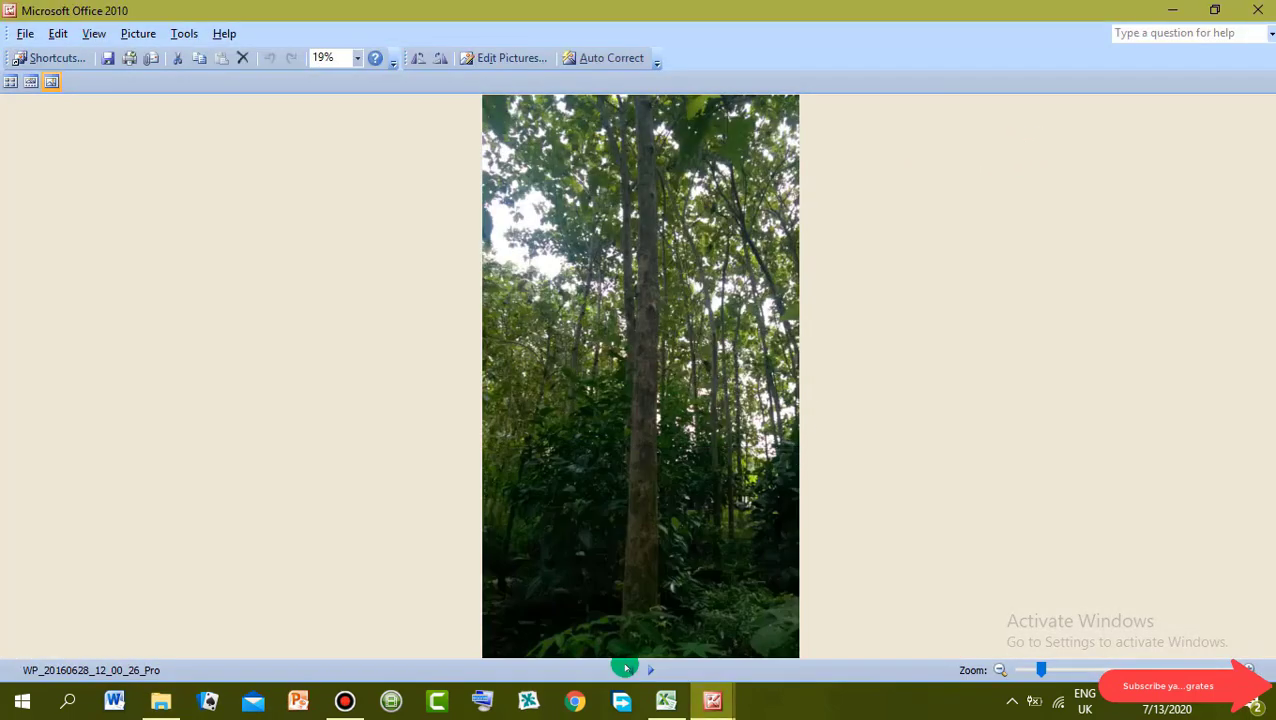
left_click(648, 670)
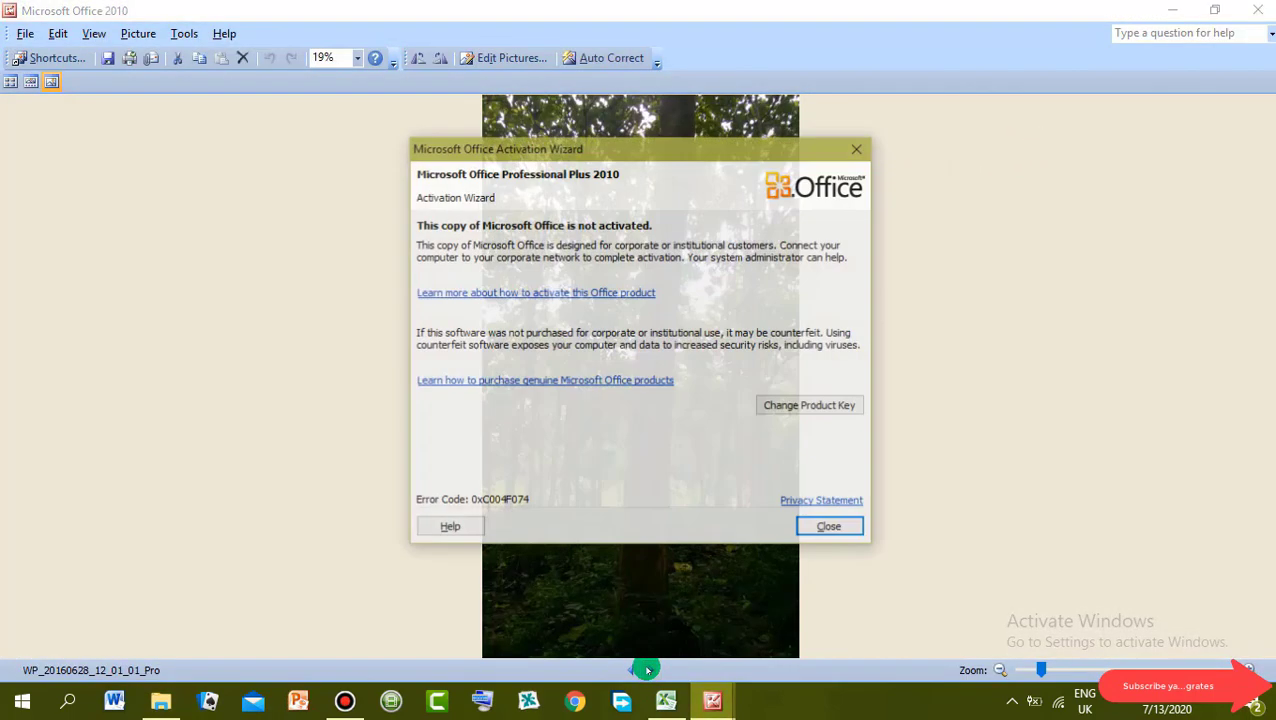
left_click(822, 527)
left_click(649, 670)
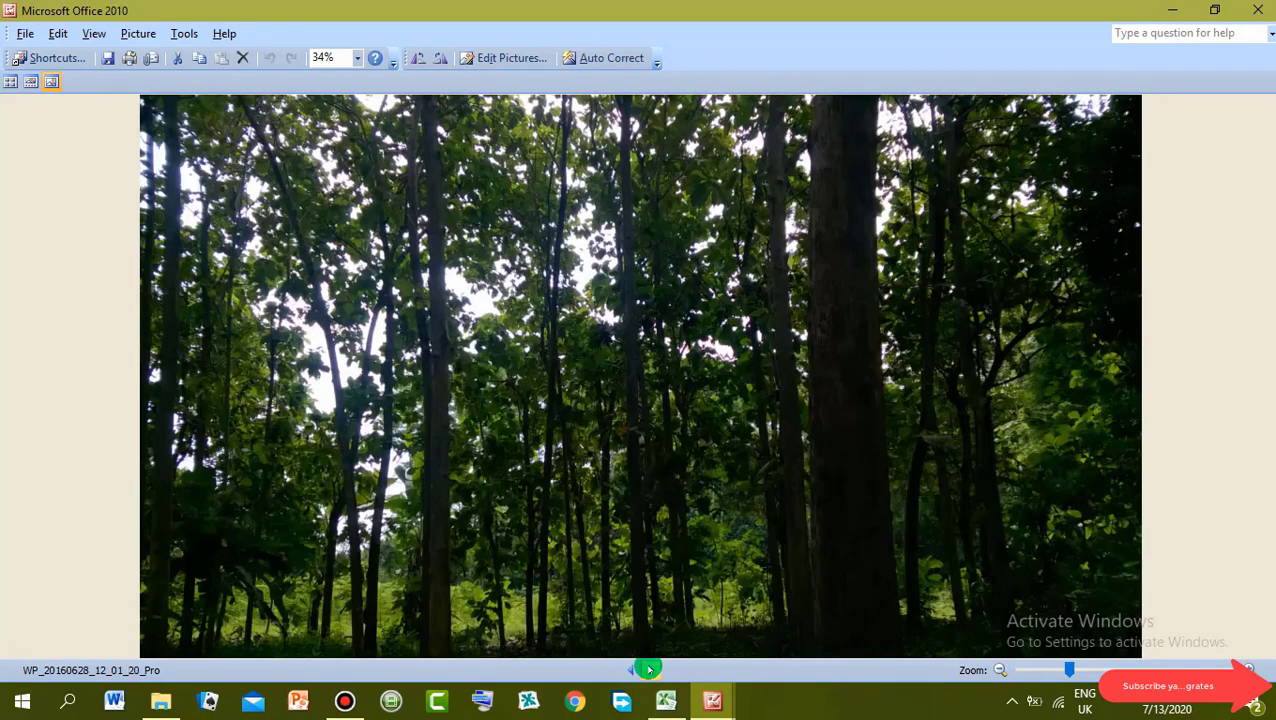
left_click(649, 670)
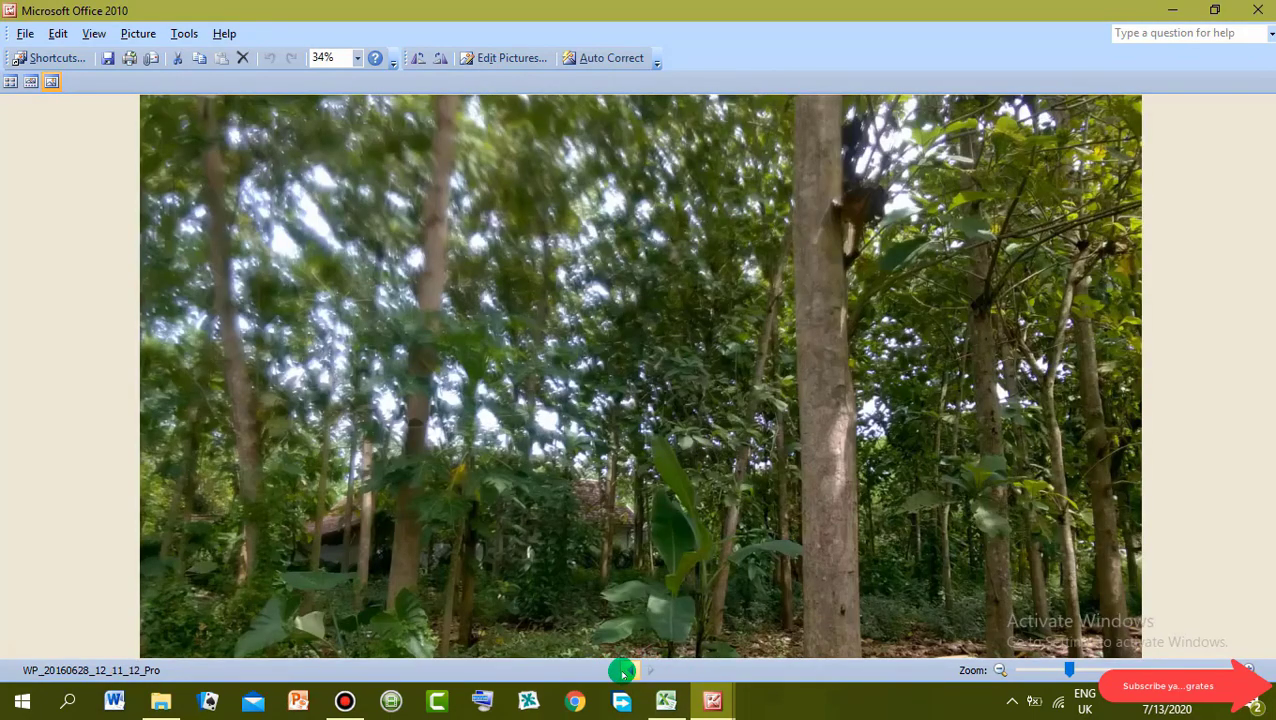
Look back over the preceding teak location photos, including WP_20160628_12_01_20_Pro, and close the picture viewer.
left_click(626, 670)
left_click(626, 670)
left_click(626, 670)
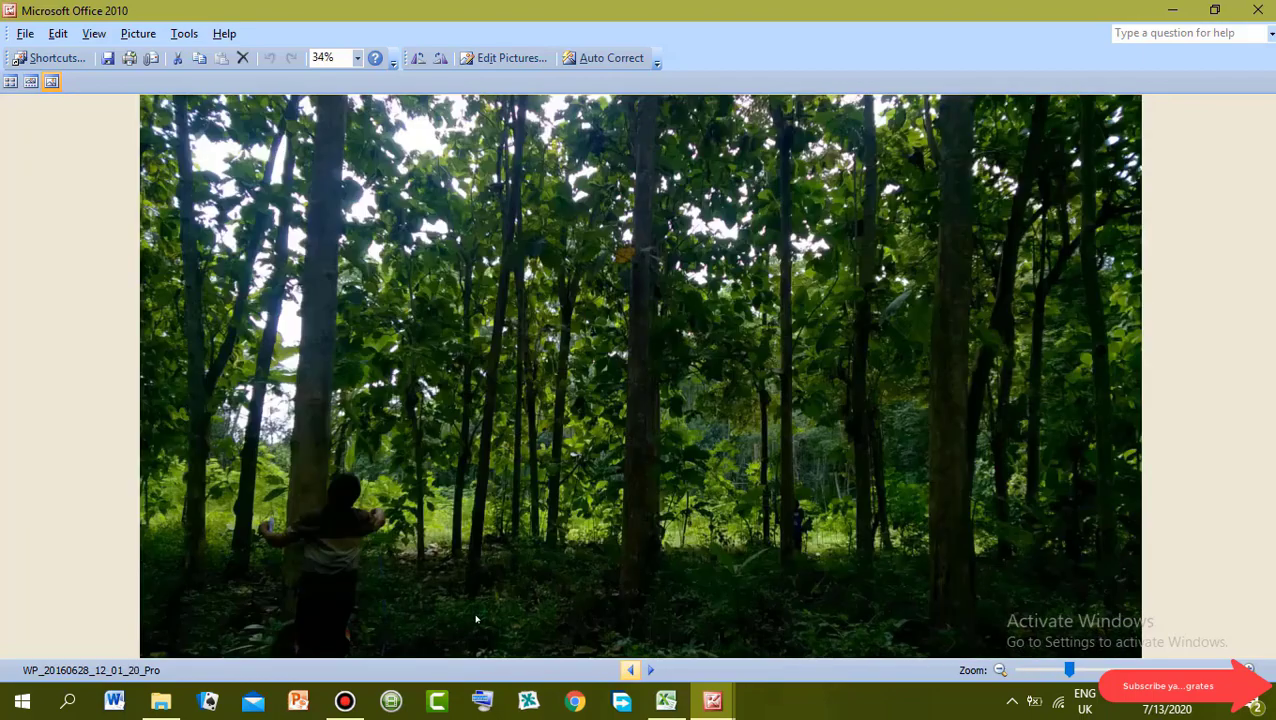
left_click(623, 670)
left_click(1257, 10)
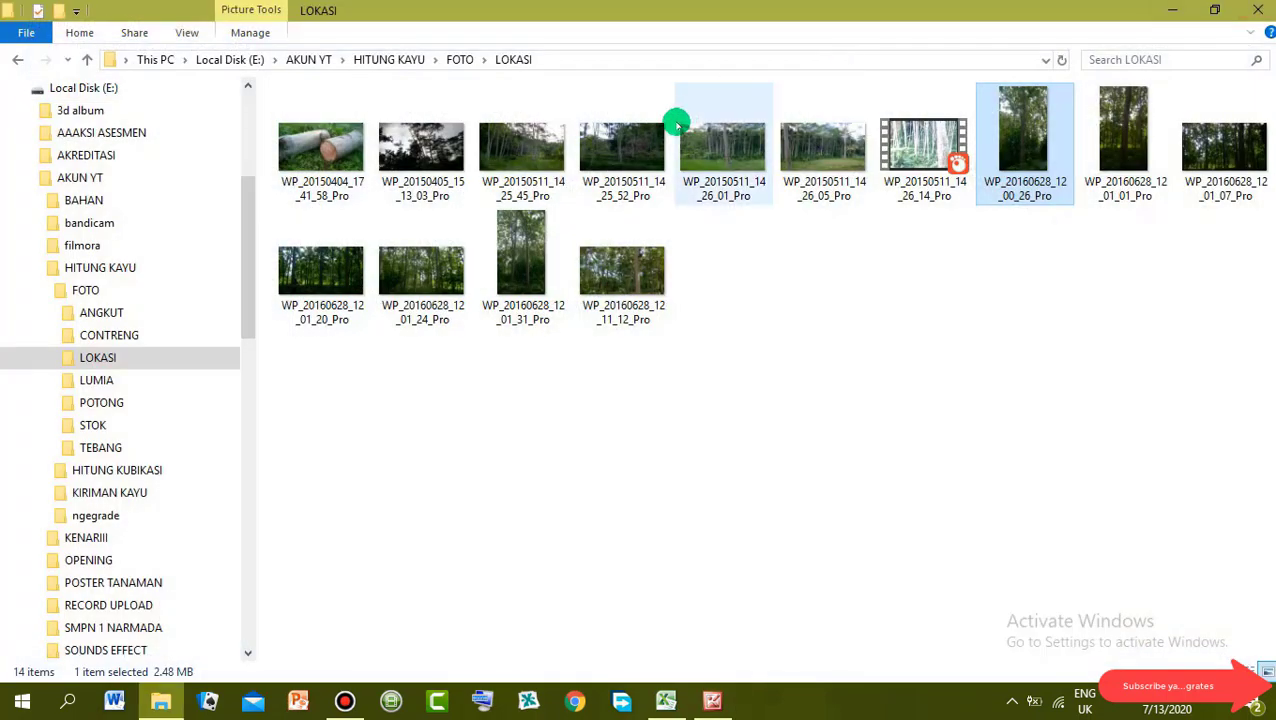
Go to the CONTRENG folder, view the nyontreng kayu photo of a trunk being measured, and close it.
left_click(484, 61)
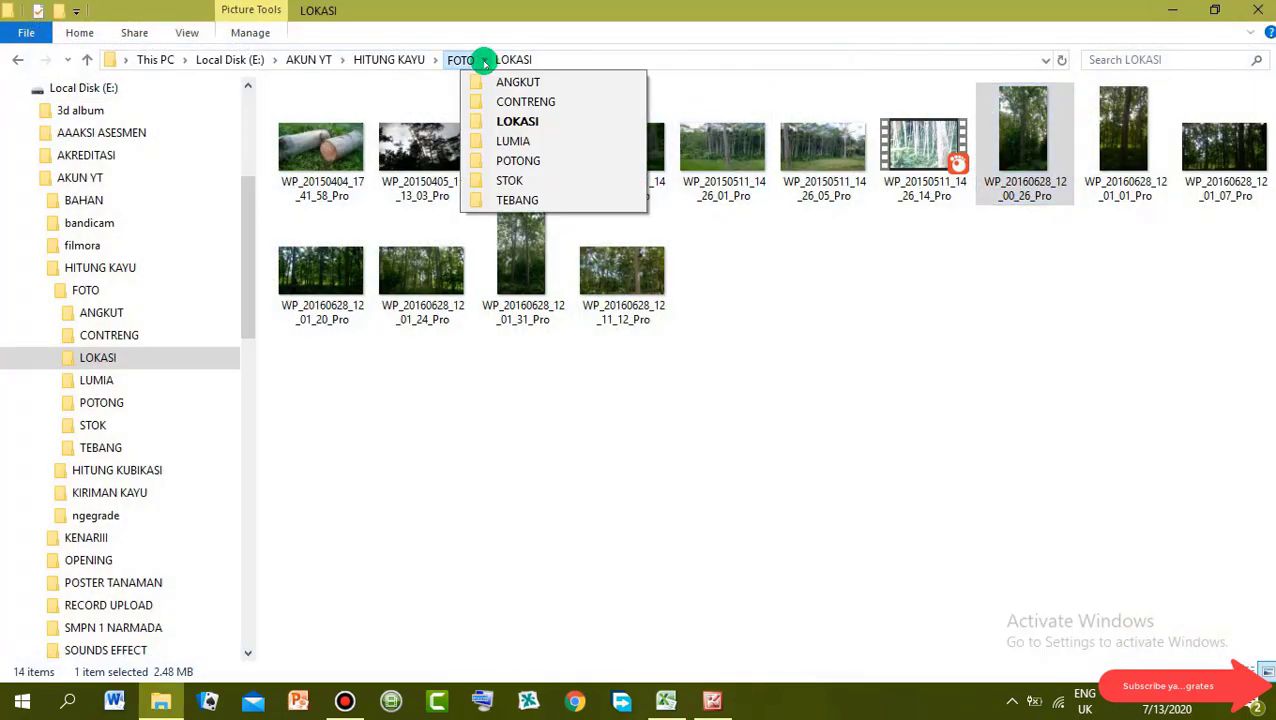
left_click(488, 100)
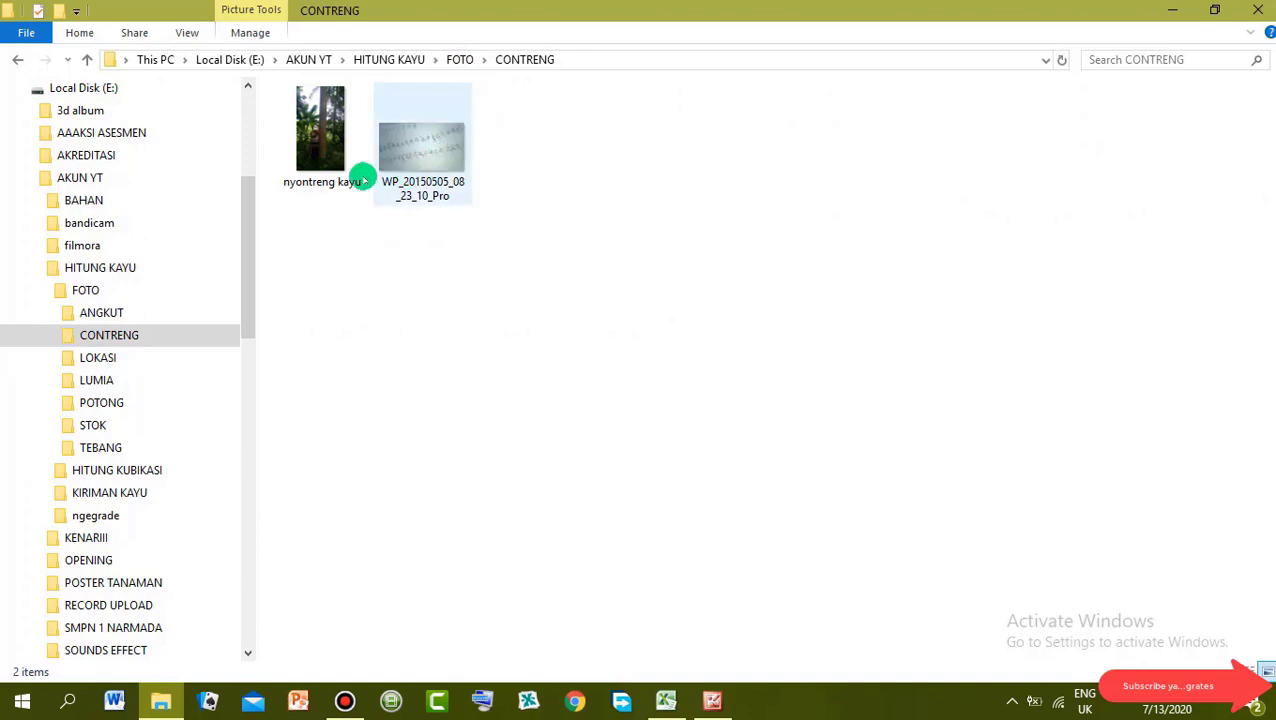
double_click(330, 152)
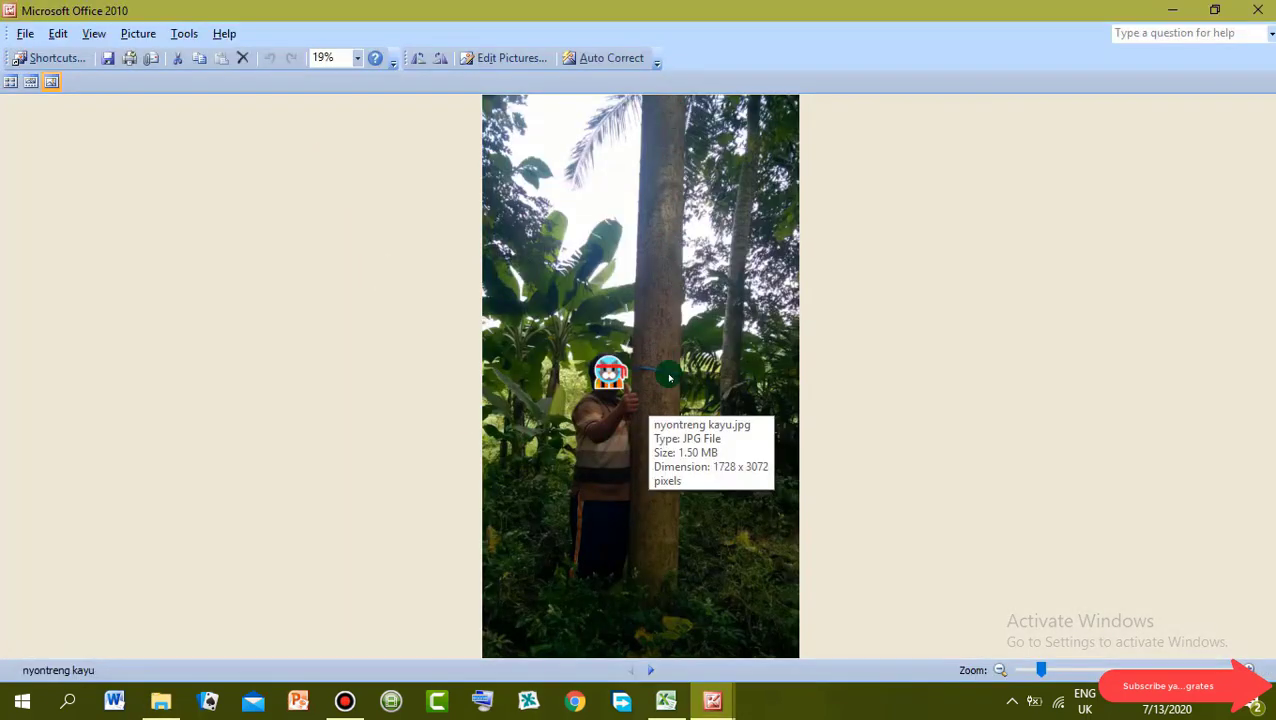
left_click(815, 522)
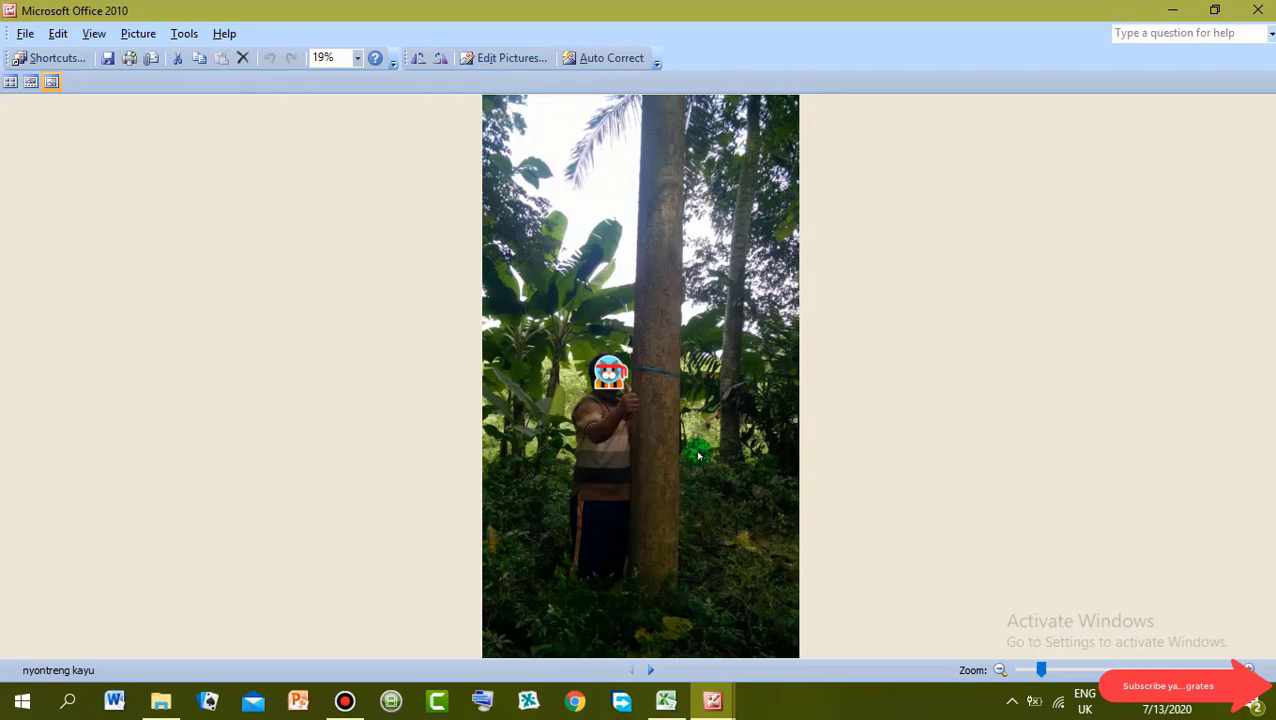
left_click(1264, 10)
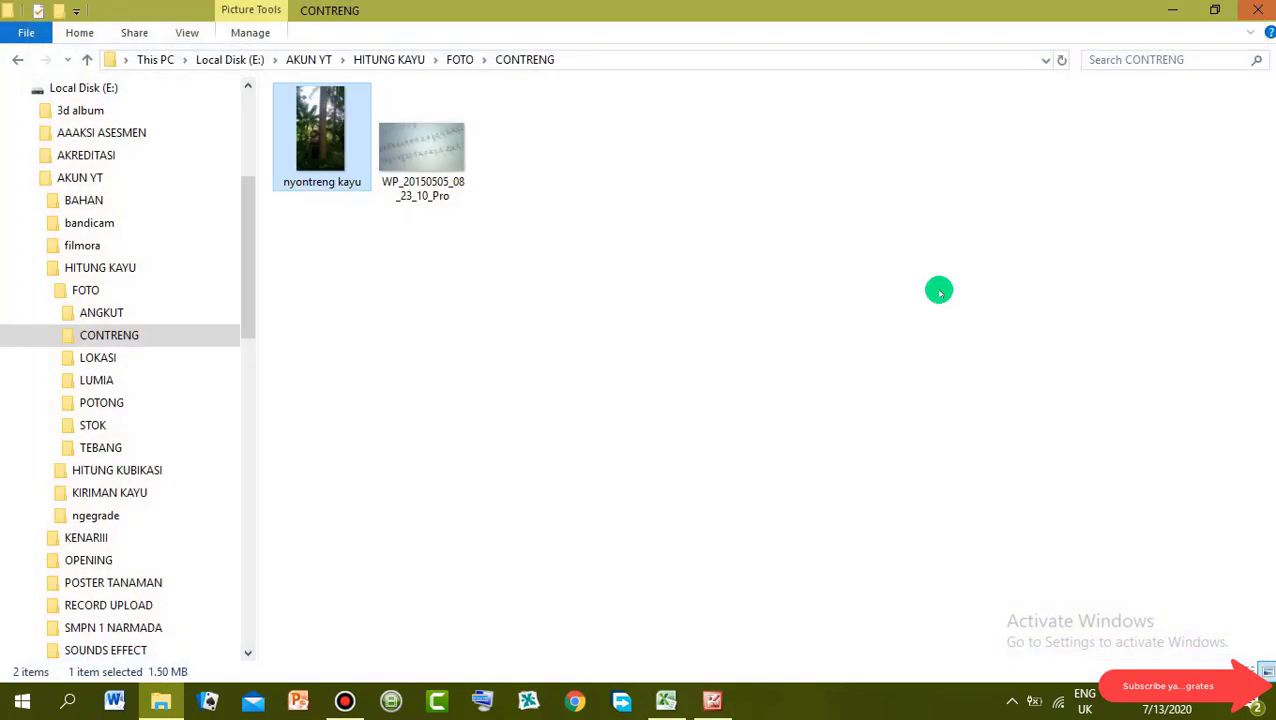
Switch back to the Excel workbook and examine the circumference classes in the Kllg/Lingkar column from A7 to A19.
left_click(666, 702)
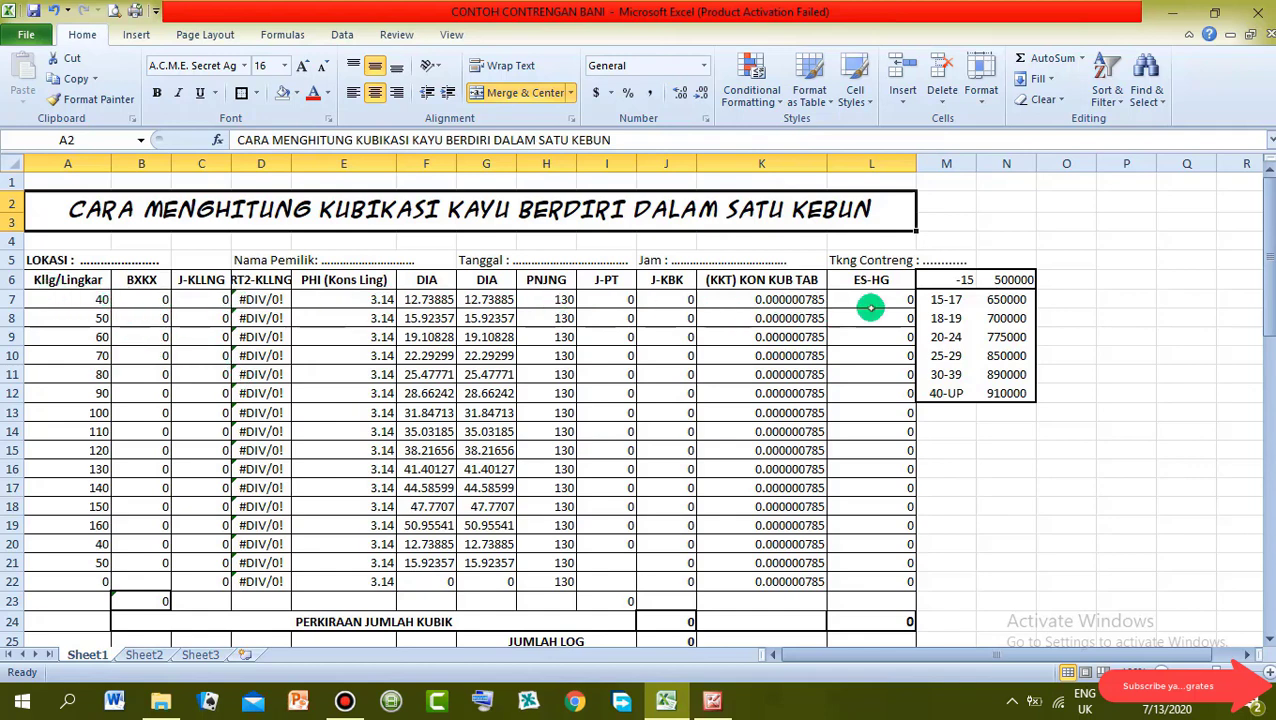
left_click(79, 299)
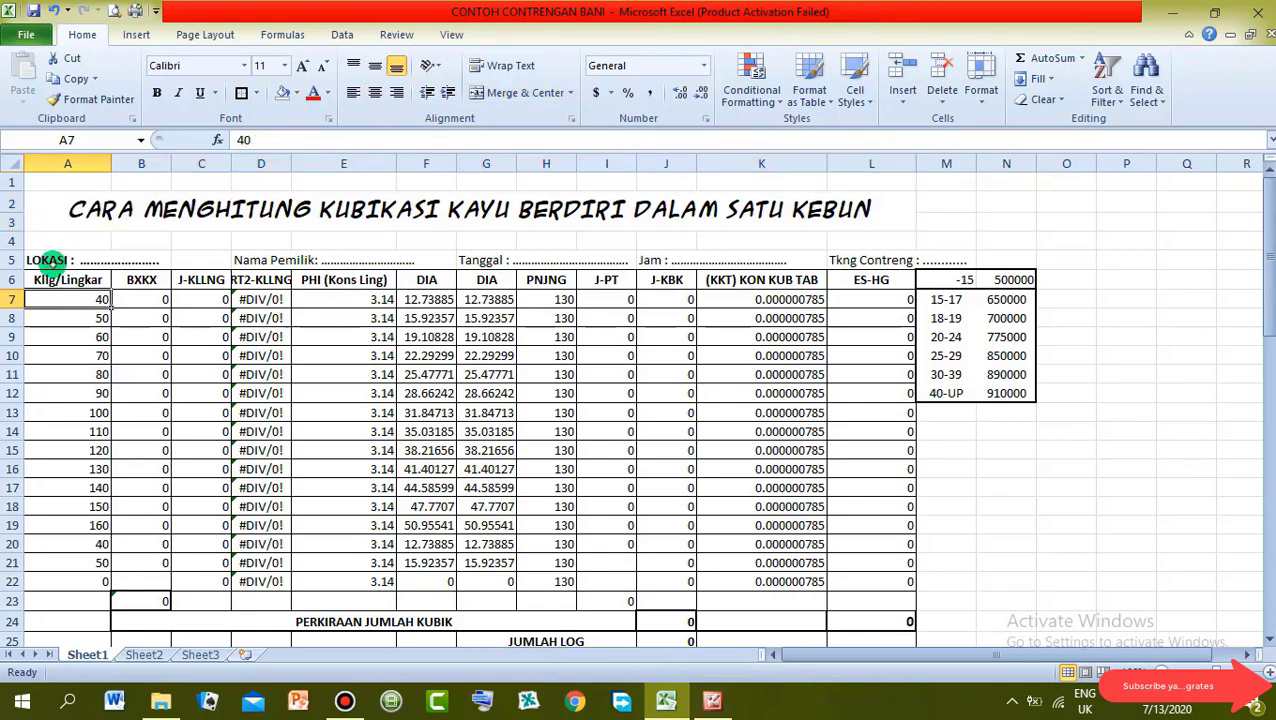
left_click(85, 319)
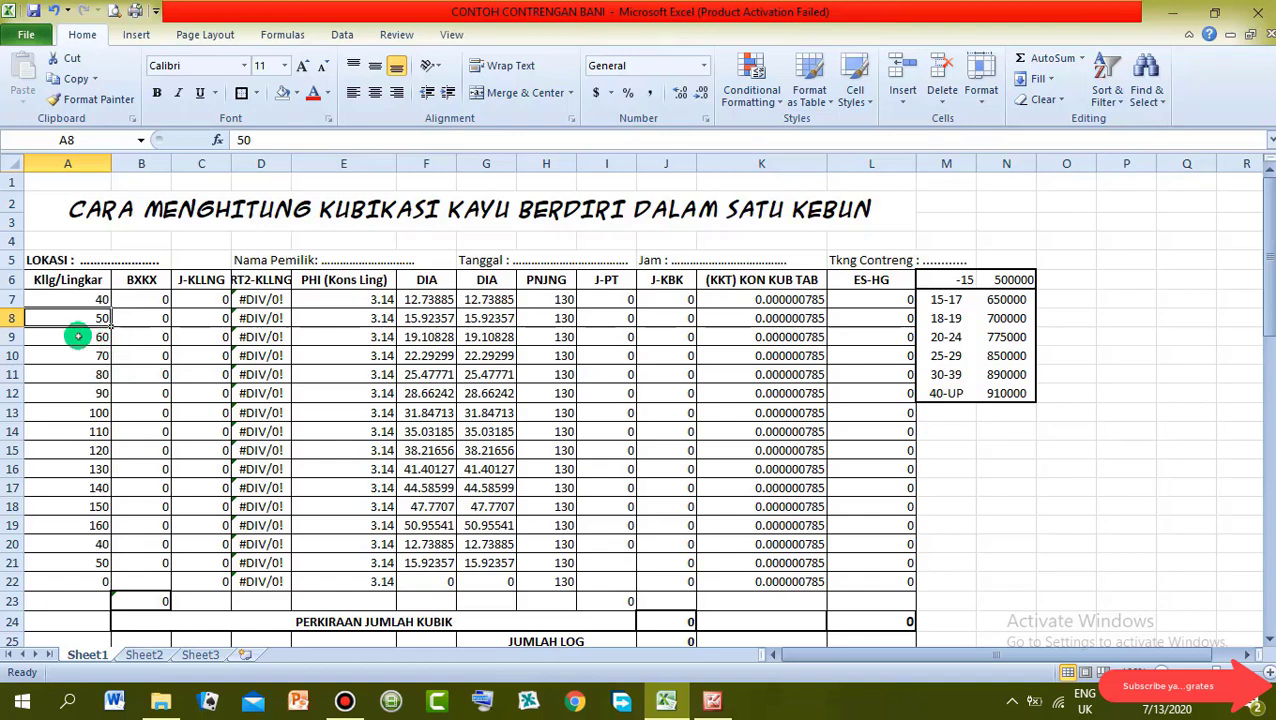
left_click(77, 336)
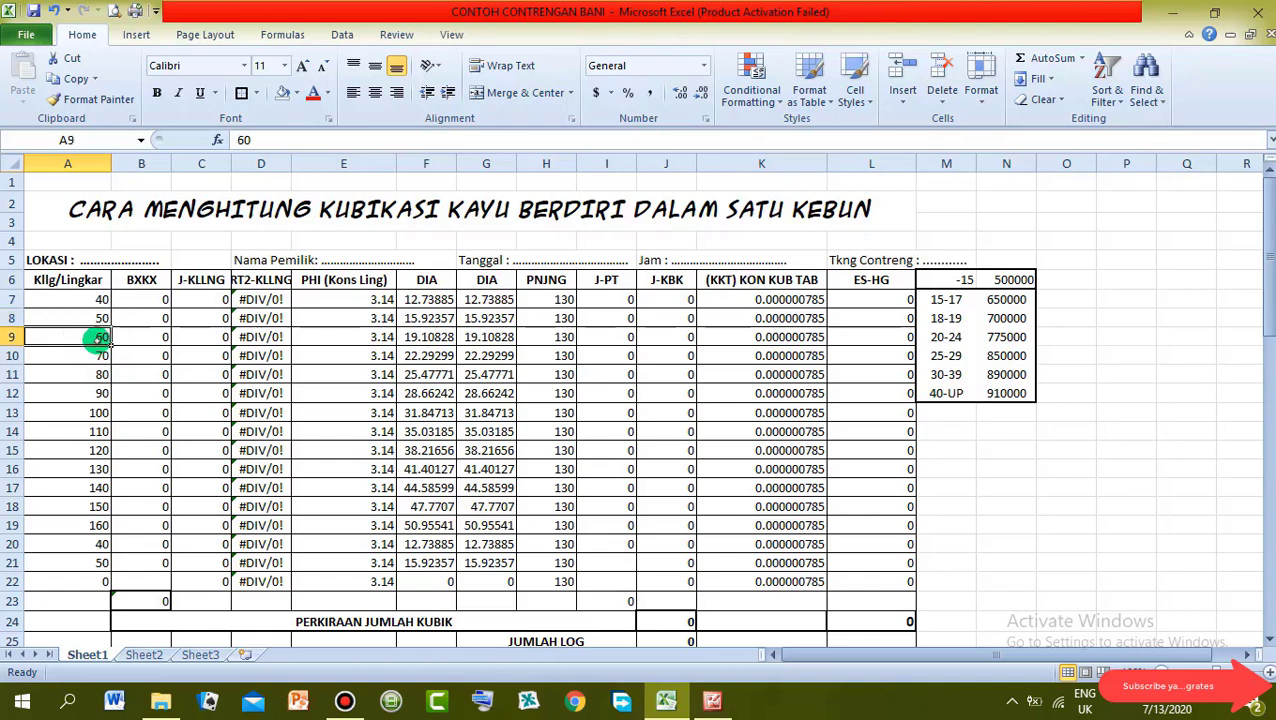
left_click(78, 523)
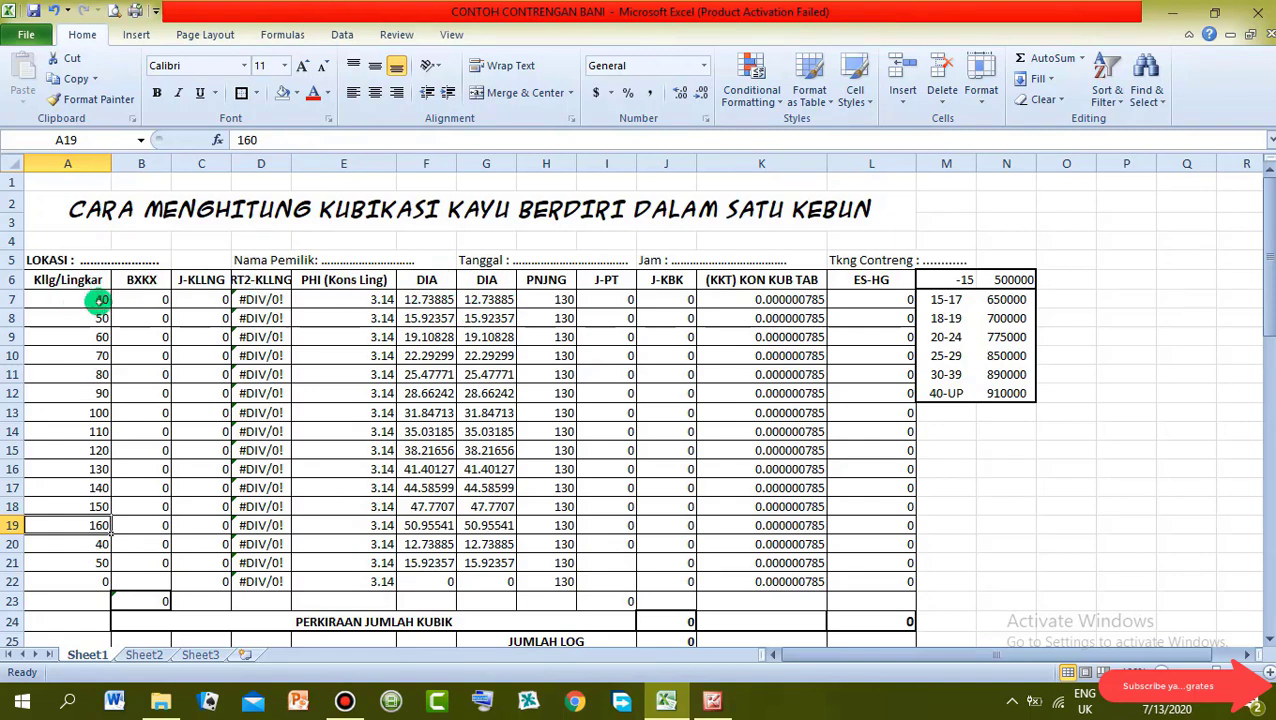
Set the first Kllg/Lingkar circumference value in cell A7 to 0.
left_click(101, 300)
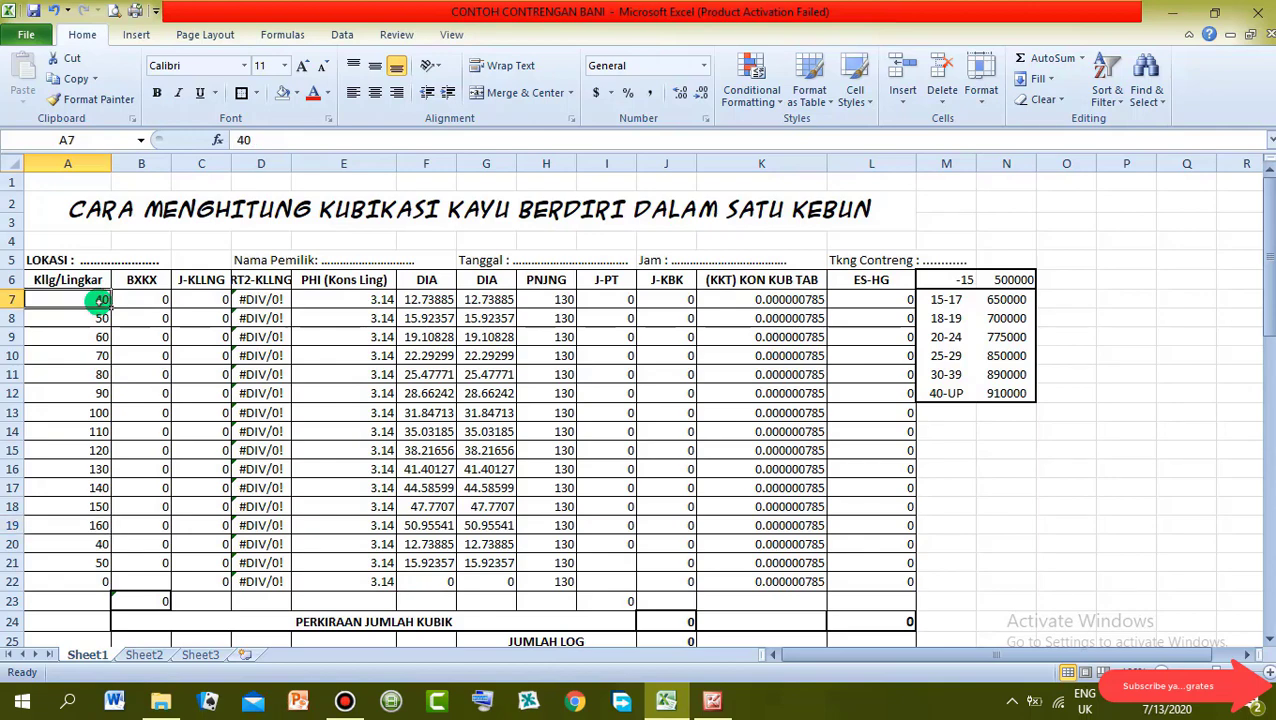
type("0")
left_click(420, 338)
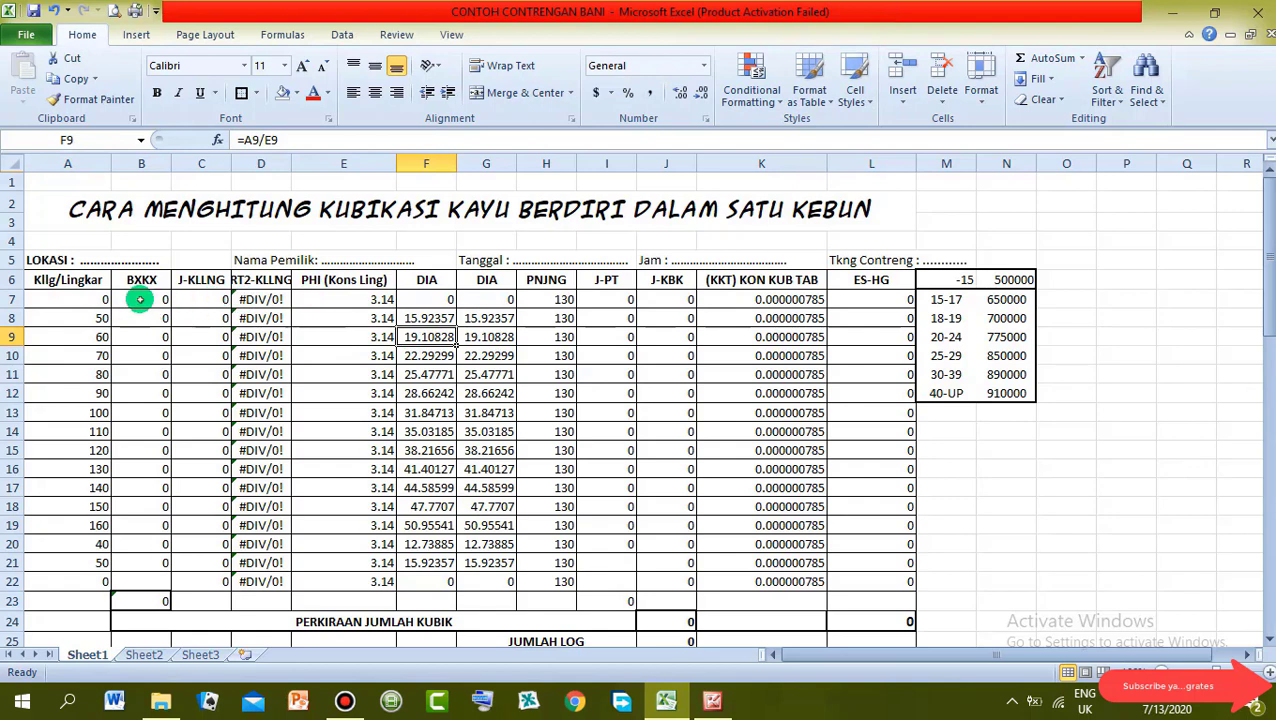
left_click(104, 298)
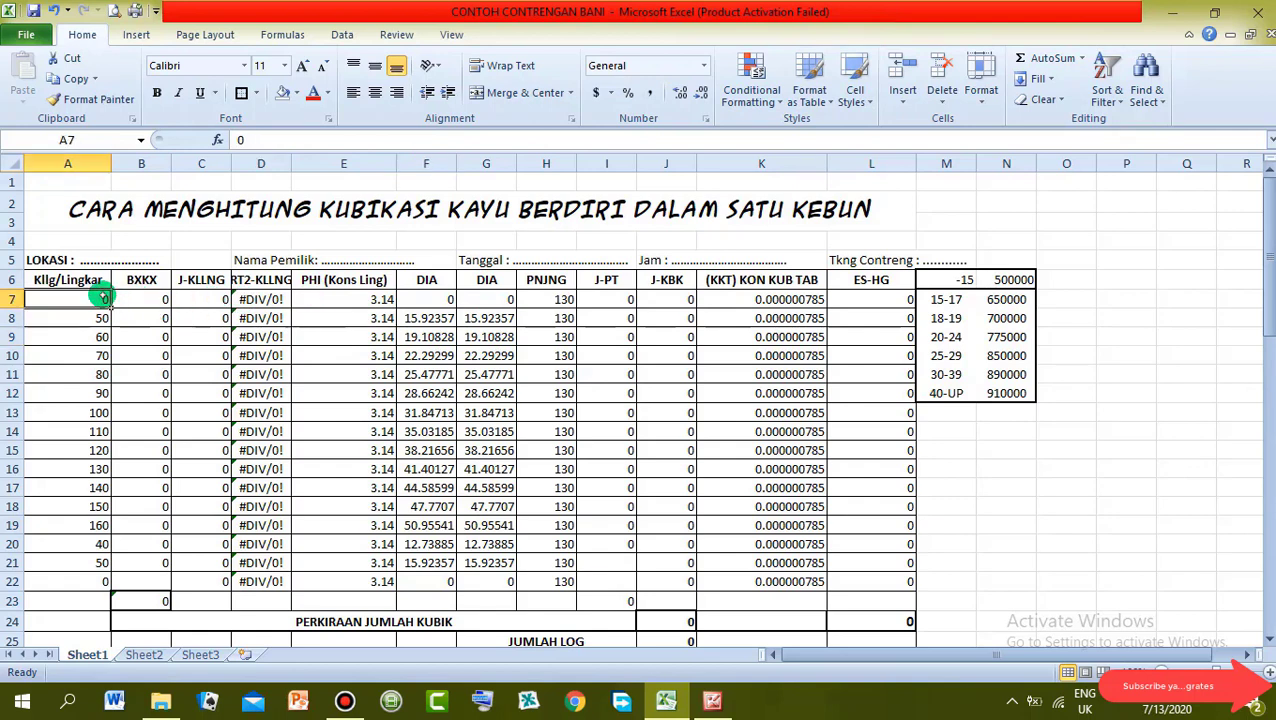
Set the first Kllg/Lingkar circumference value in cell A7 to 40.
type("4")
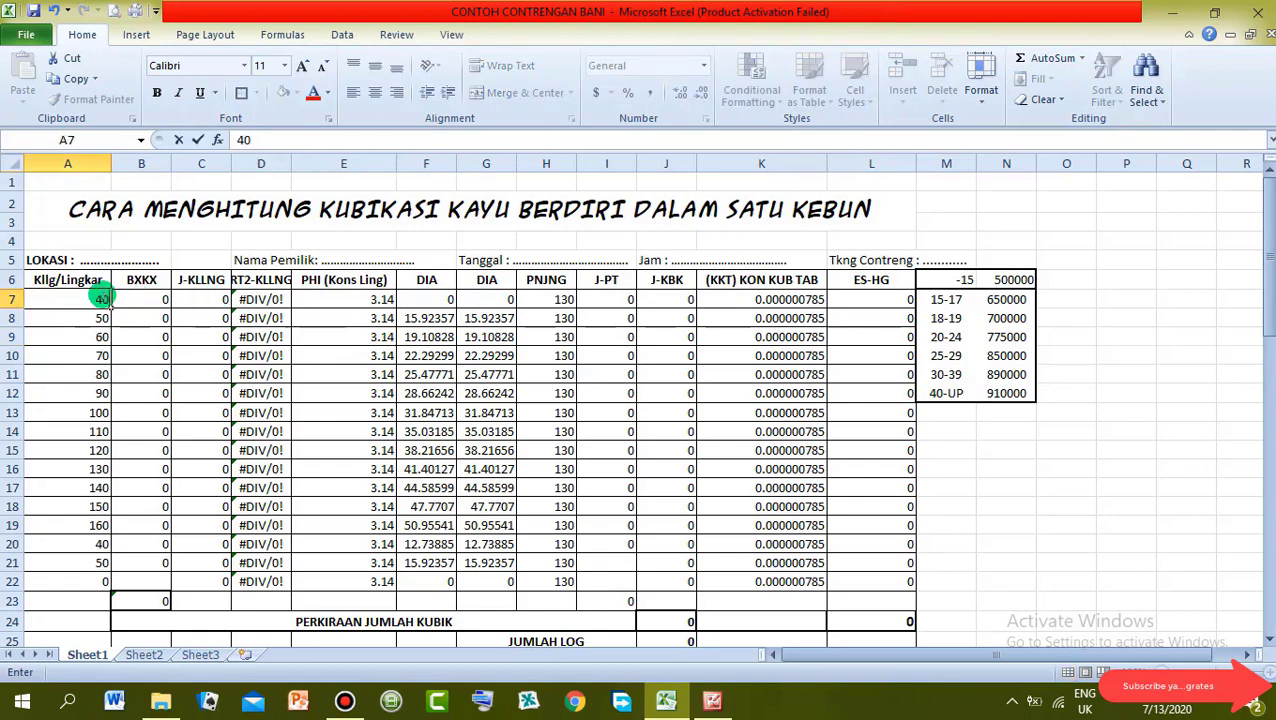
type("0")
left_click(251, 336)
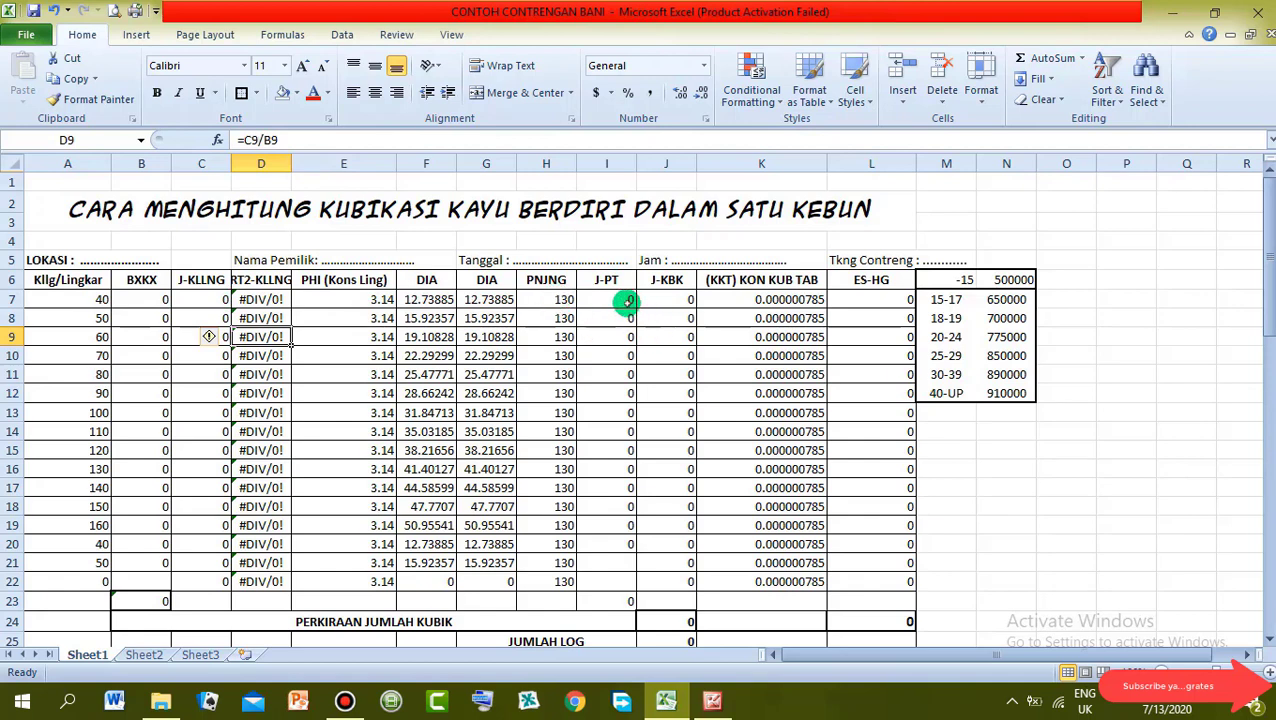
type("3")
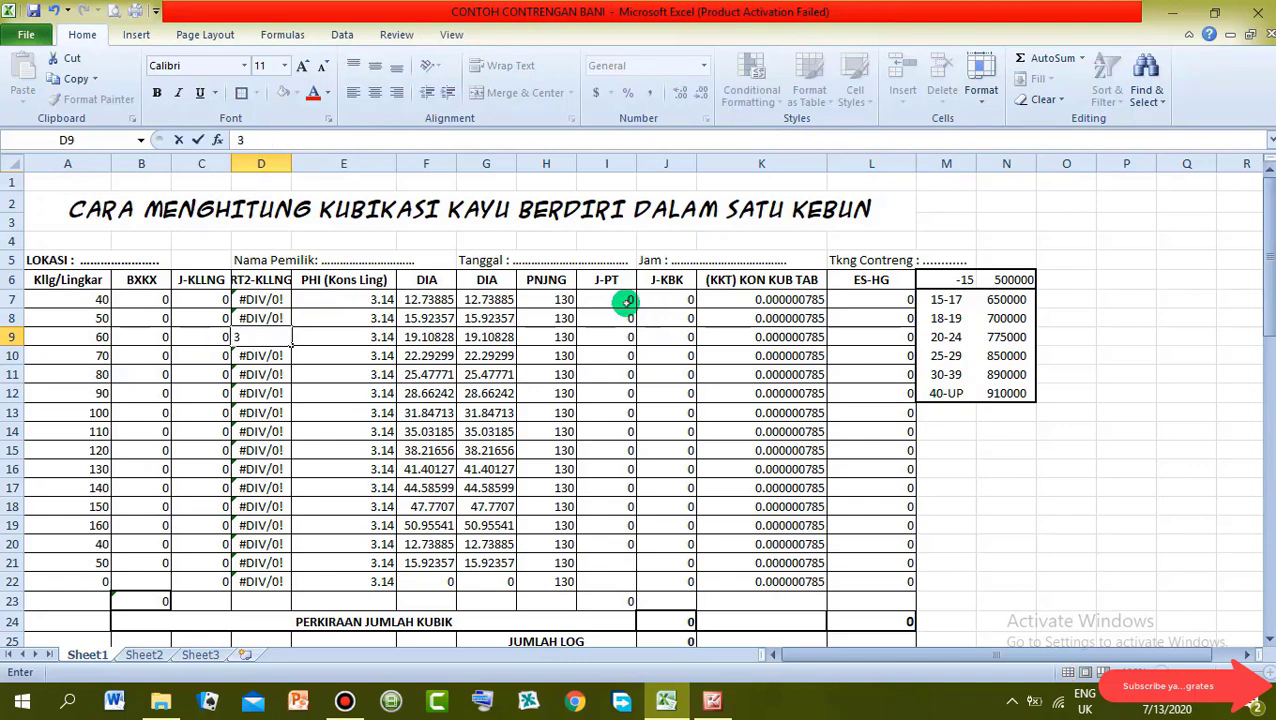
key("Escape")
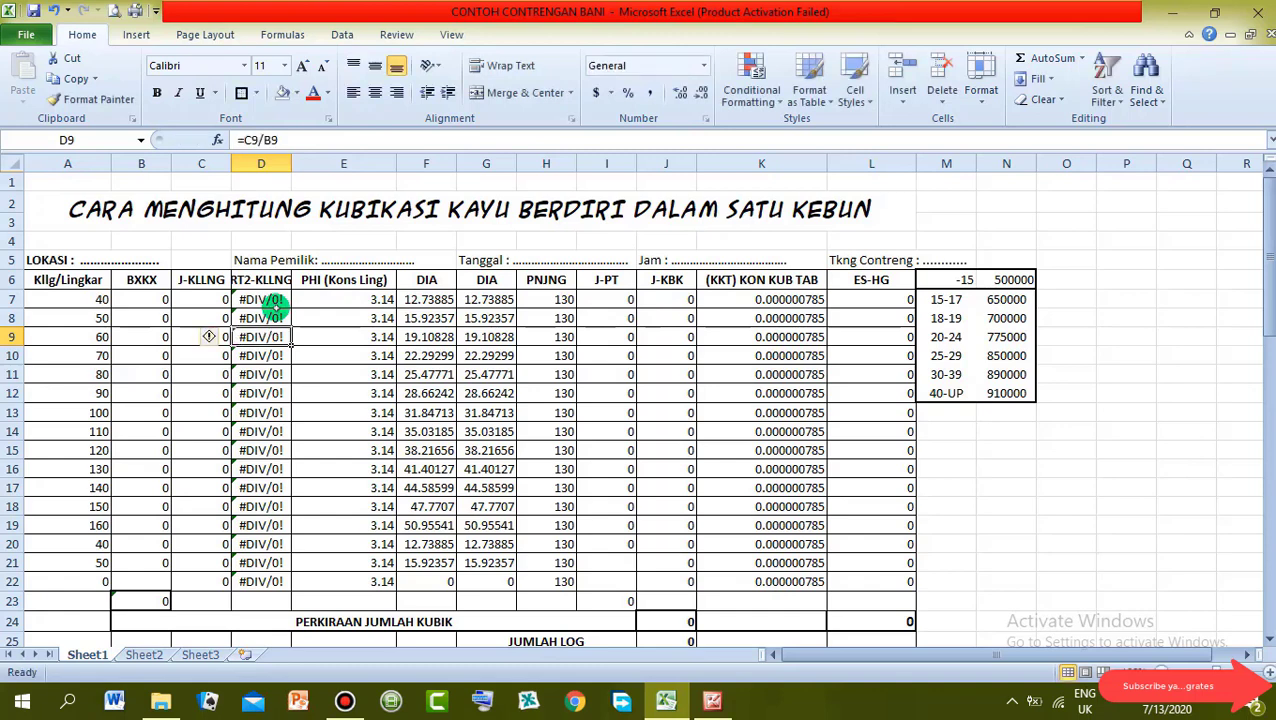
Enter 3 as the J-PT value in cell I7 and 3 as the BXKX value in cell B7.
left_click(625, 299)
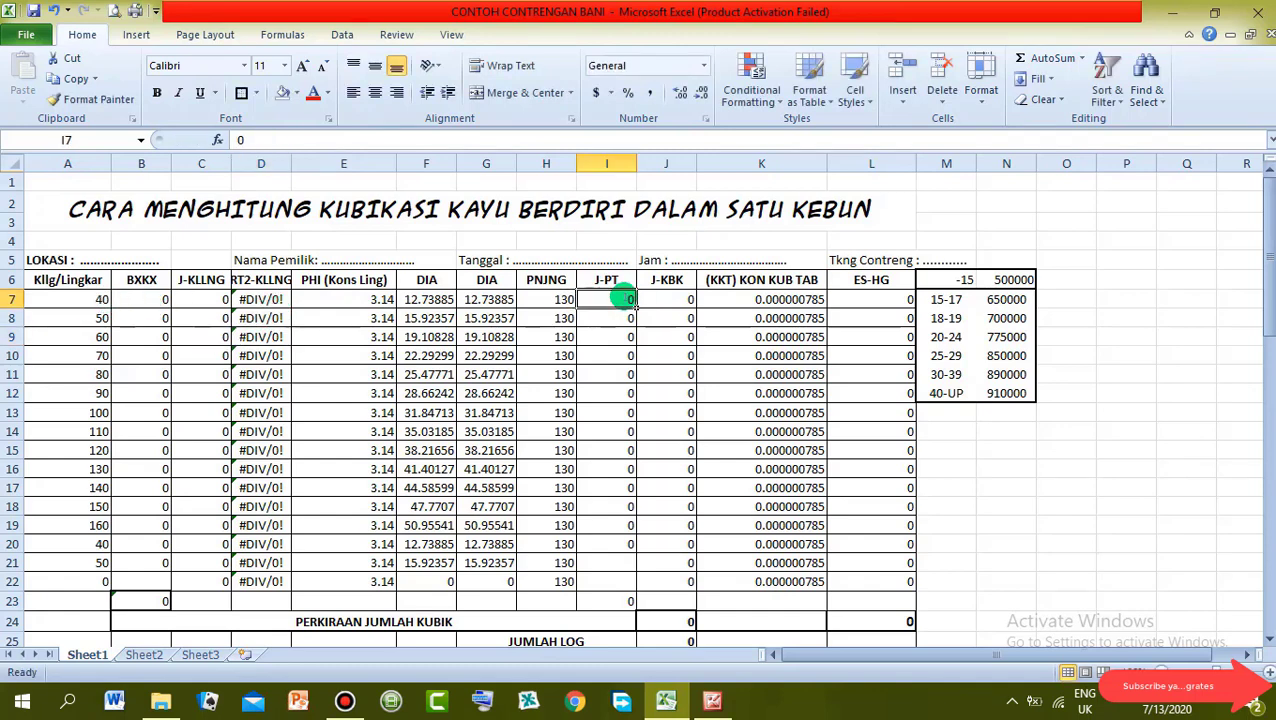
type("3")
left_click(612, 337)
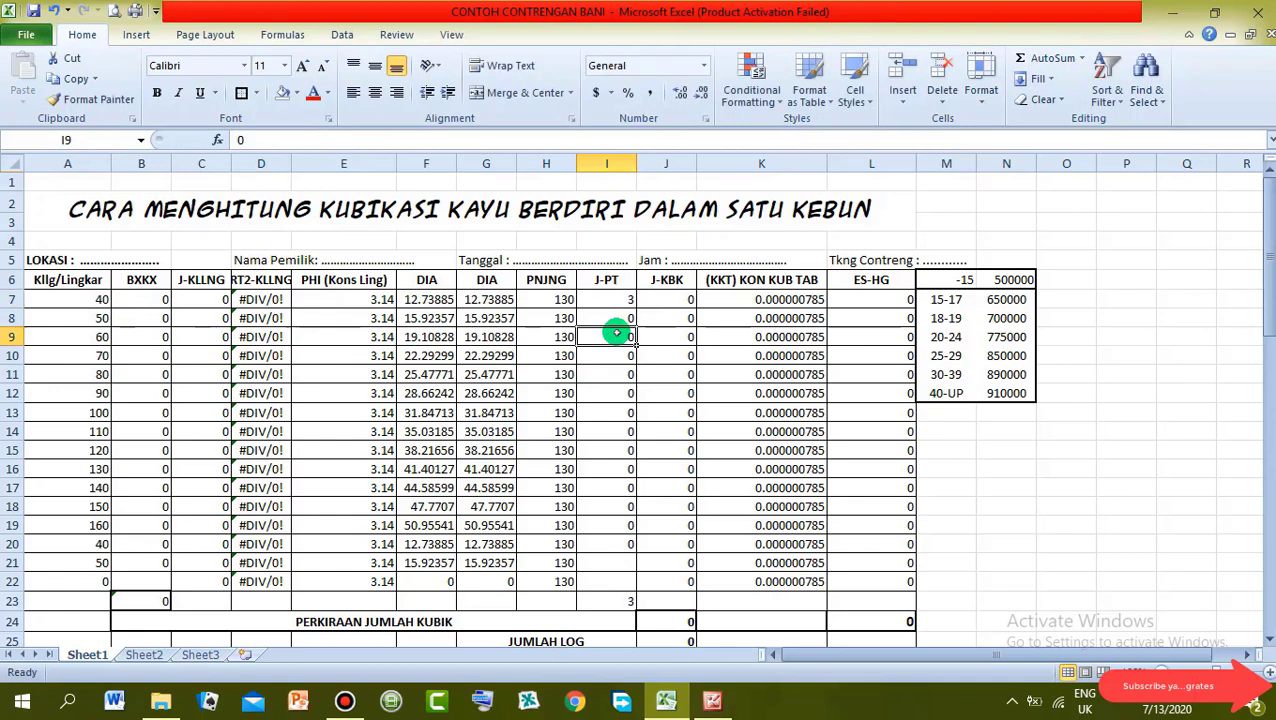
left_click(665, 302)
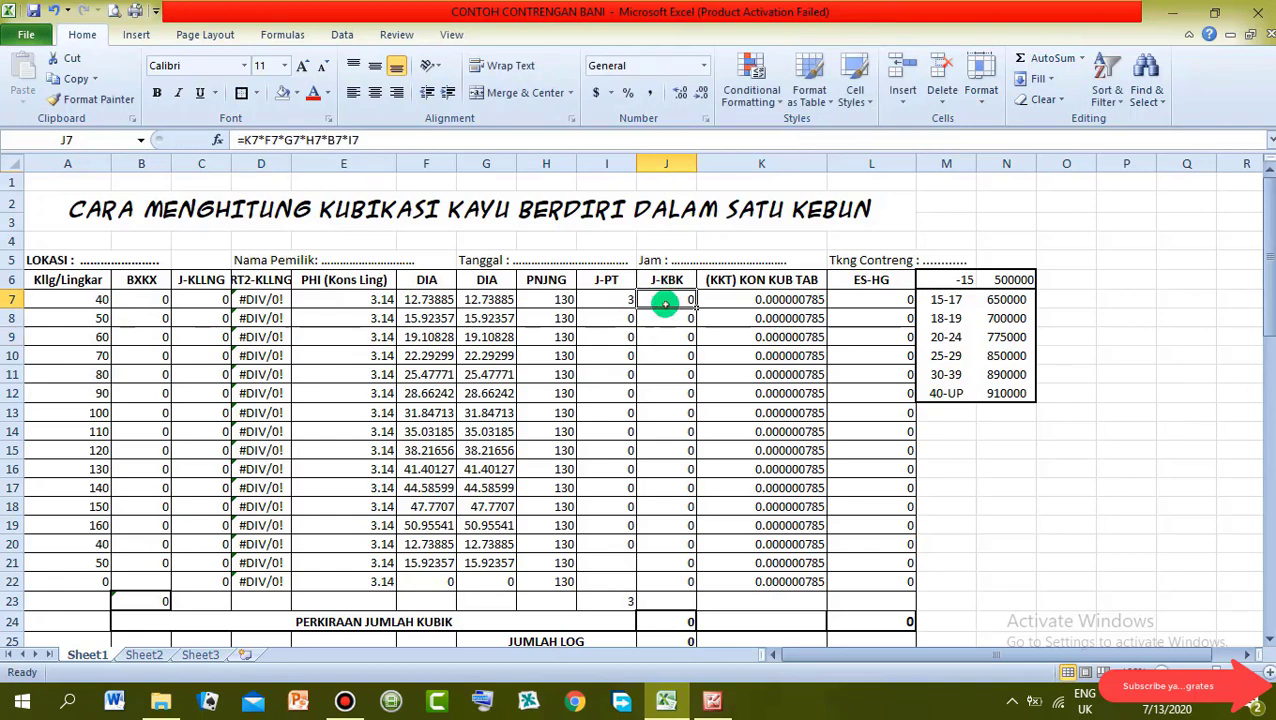
left_click(144, 301)
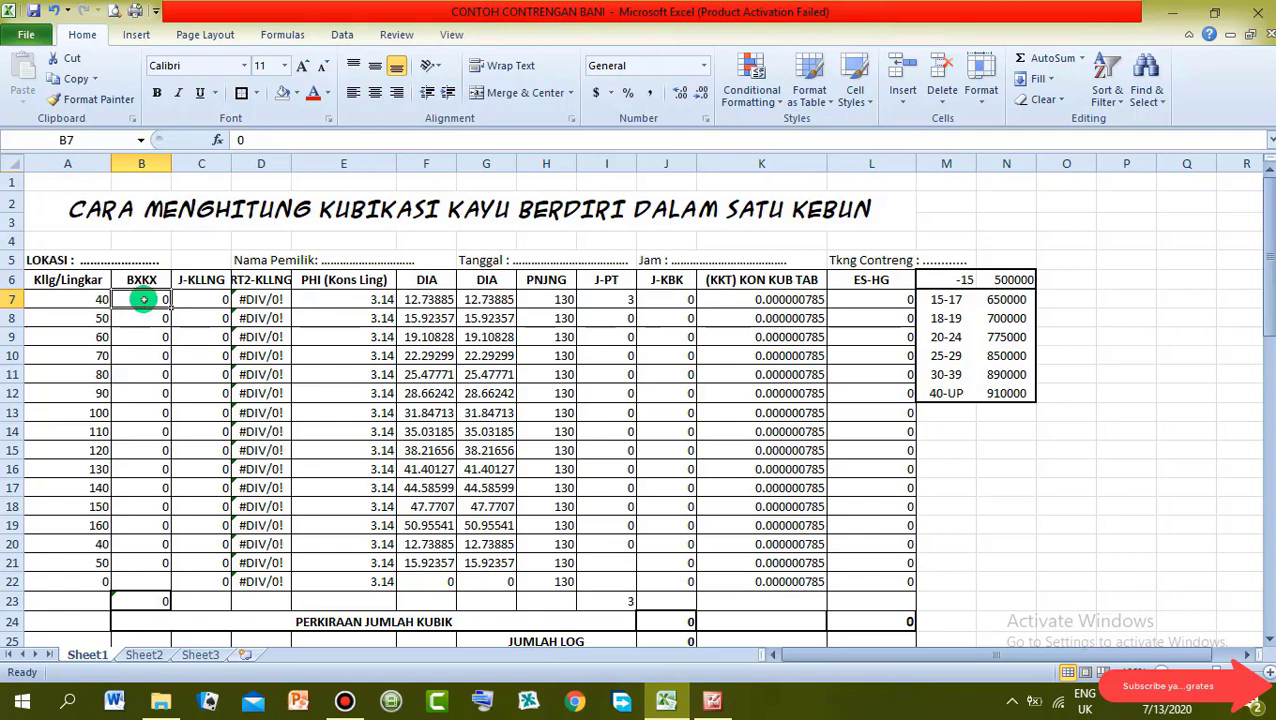
type("3")
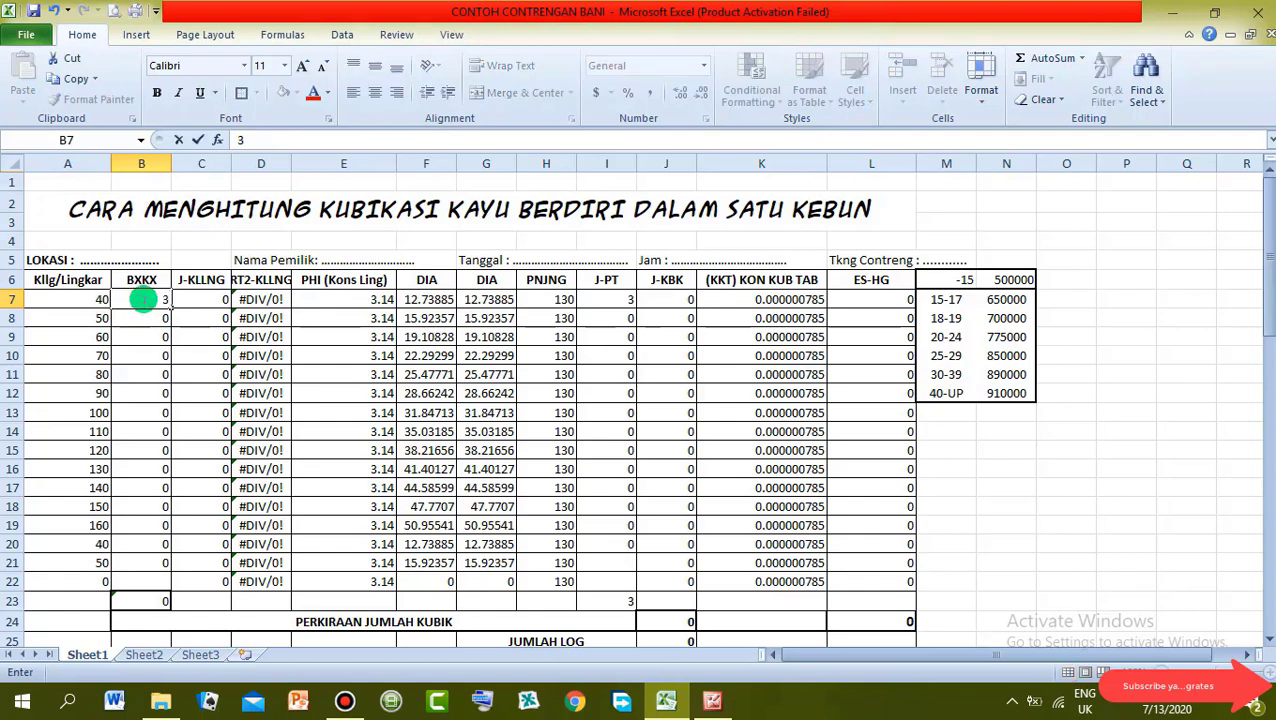
left_click(613, 322)
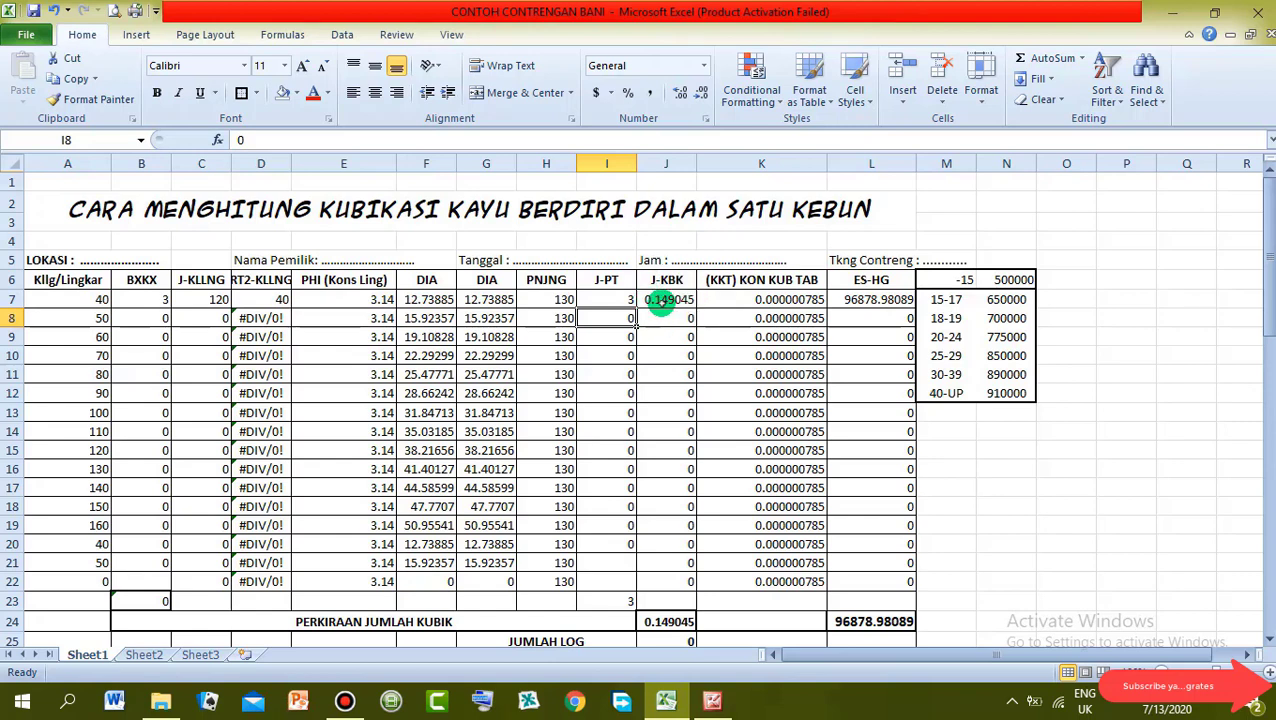
Examine the J-KBK formula in J7, the constant in K7 and the ES-HG formula in L7 against the class prices in columns M and N.
left_click(664, 301)
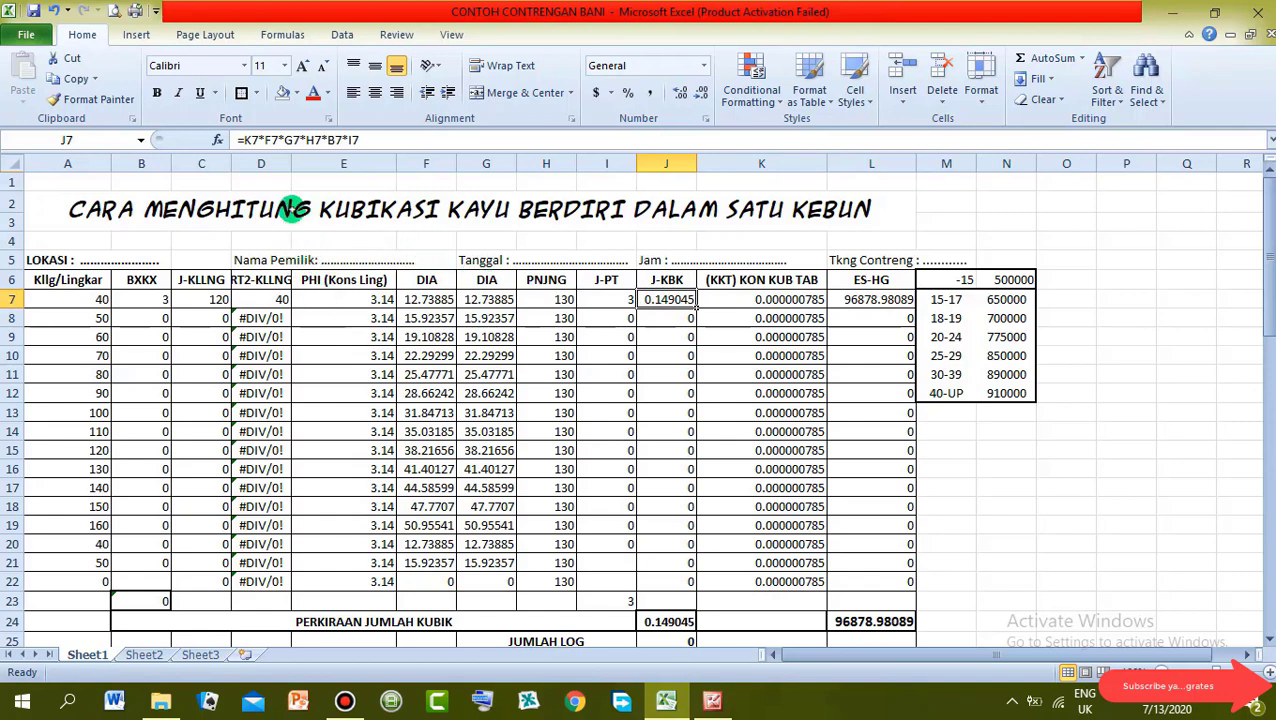
left_click(752, 300)
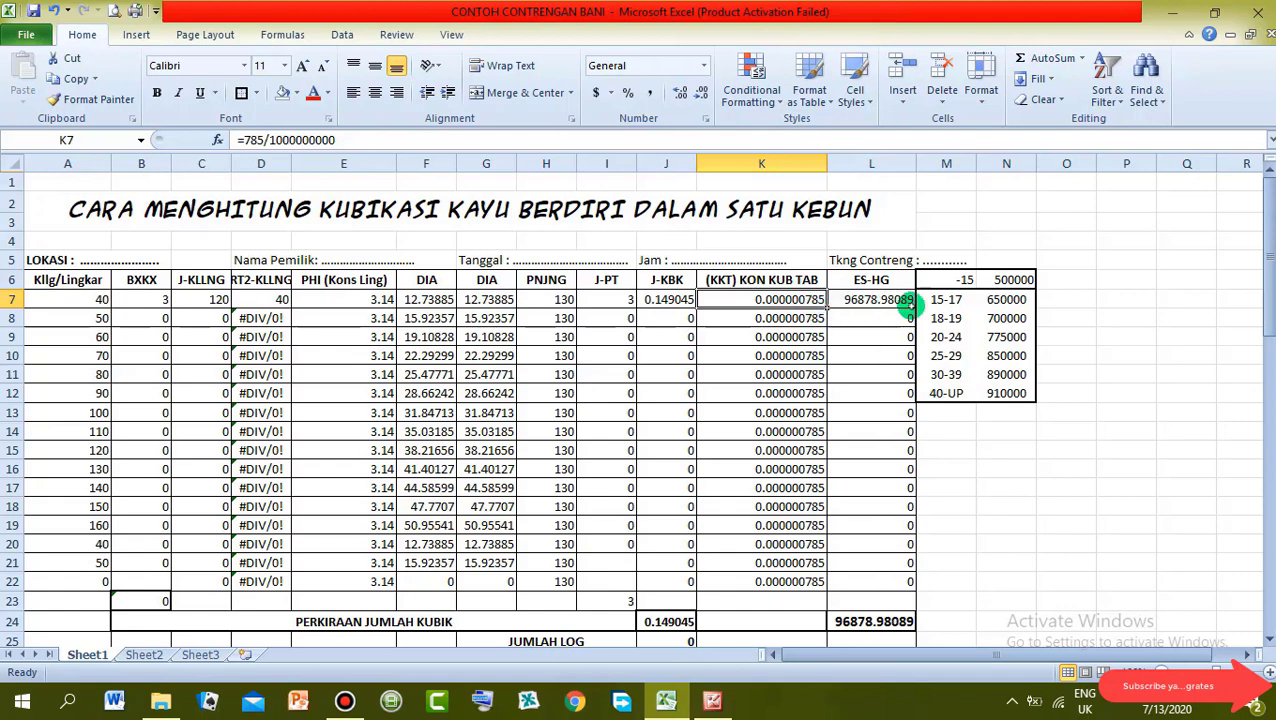
left_click(990, 303)
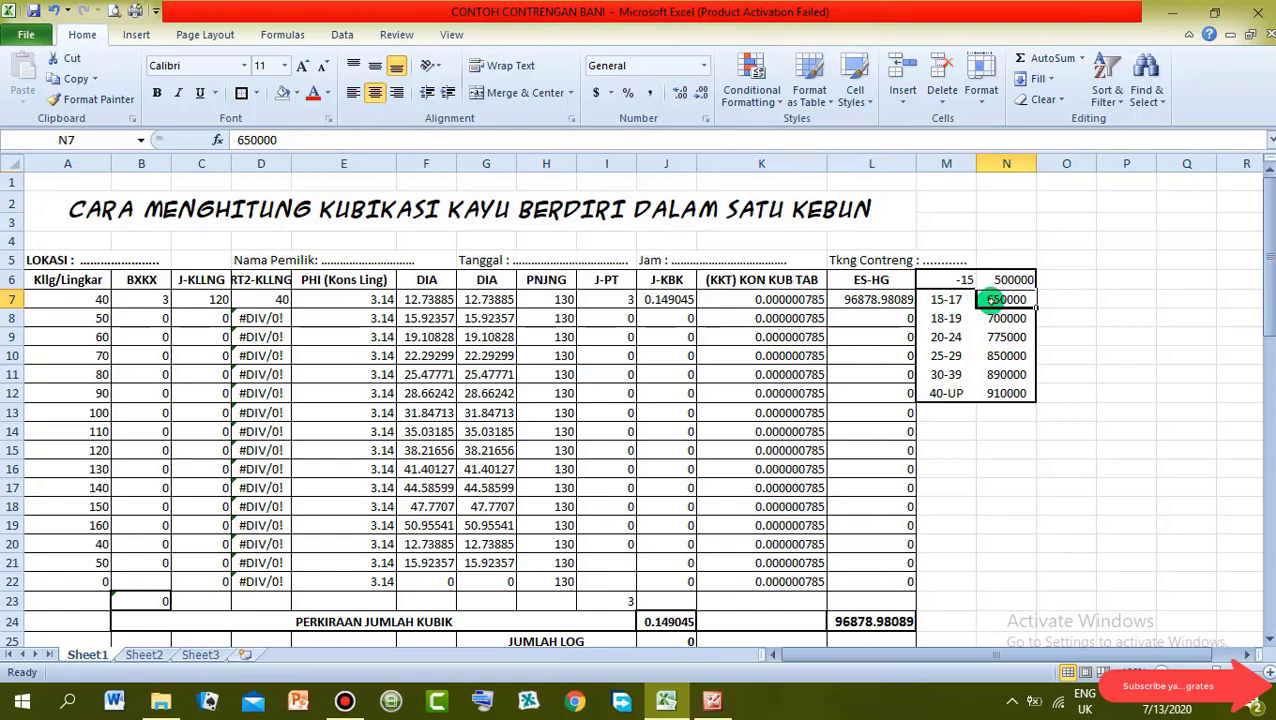
left_click(862, 299)
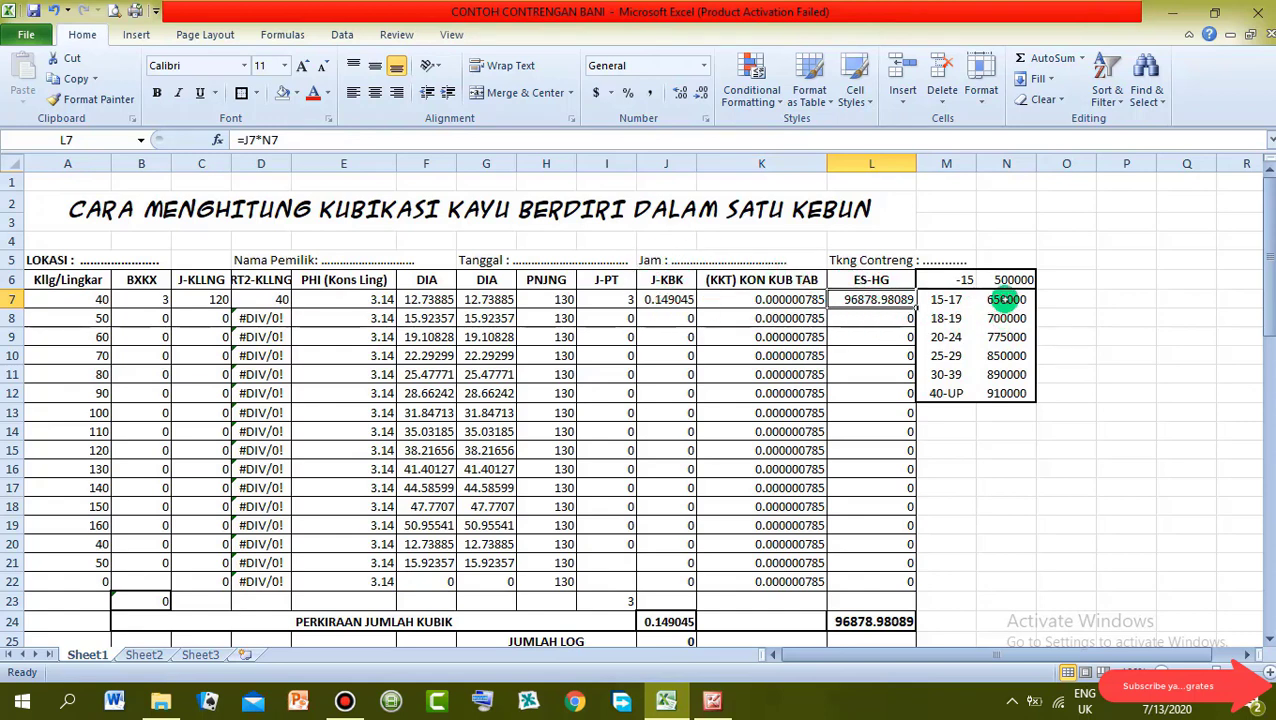
left_click(1003, 299)
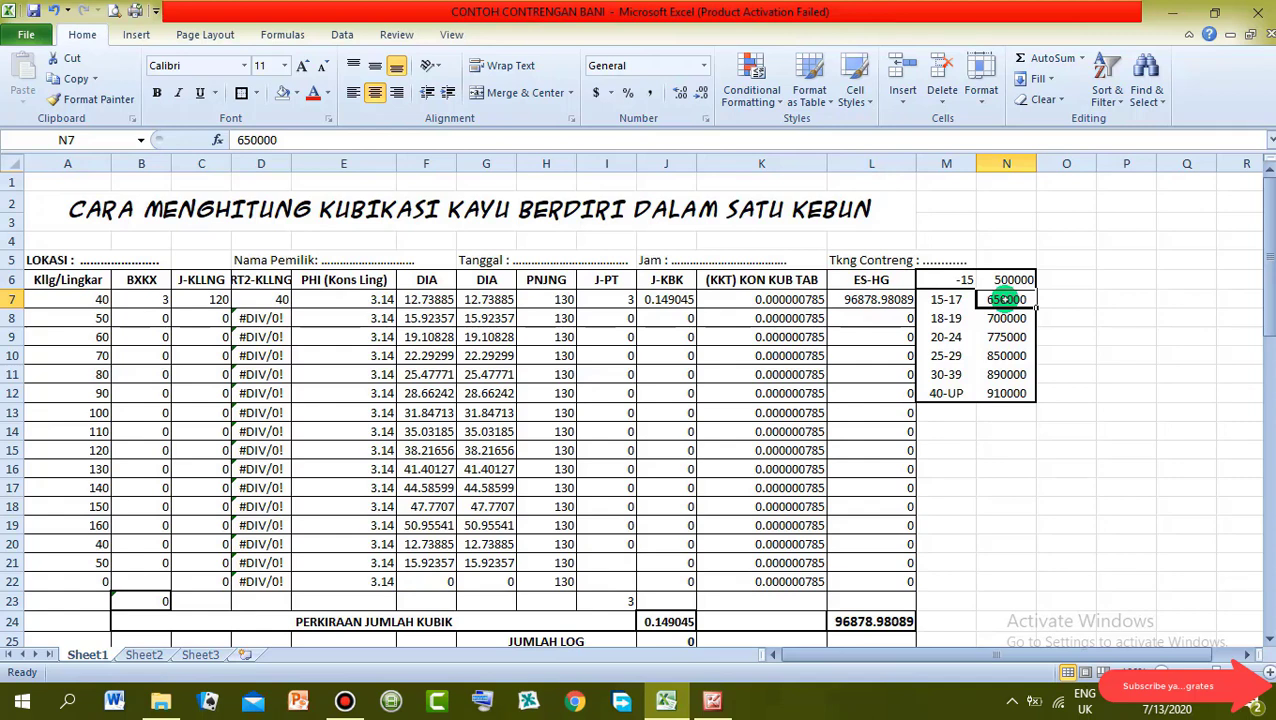
left_click(90, 300)
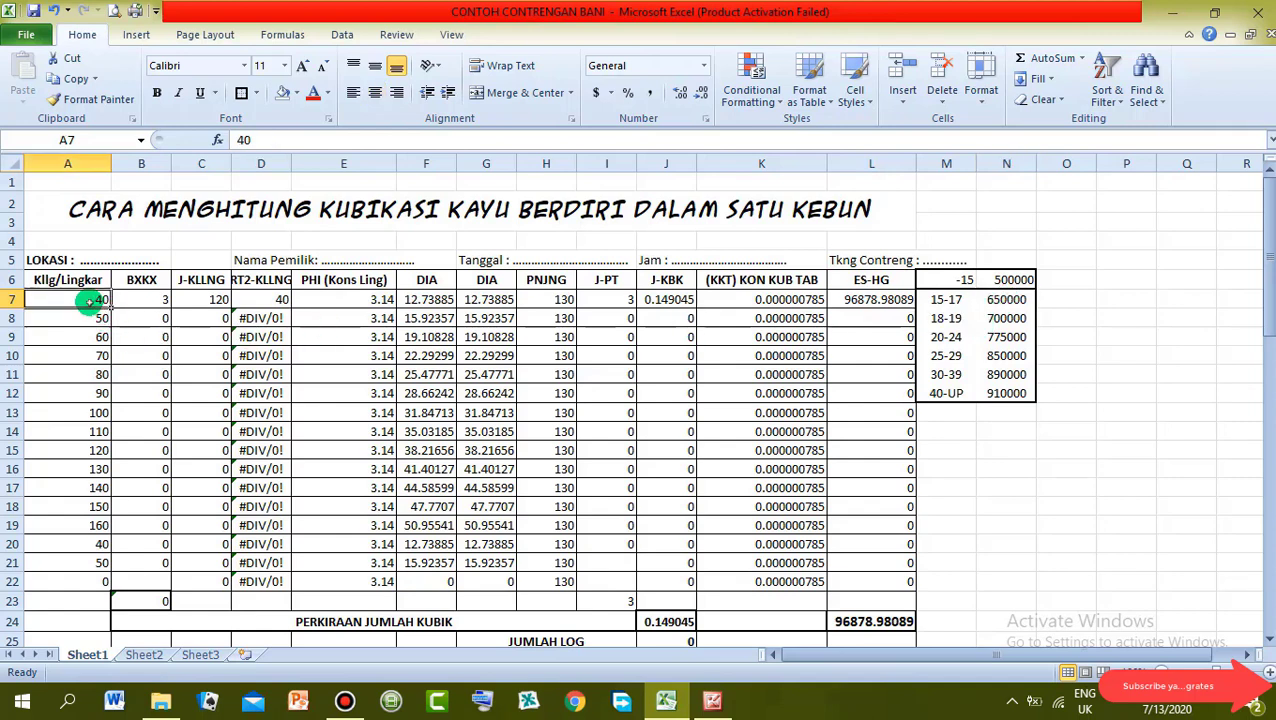
left_click(938, 300)
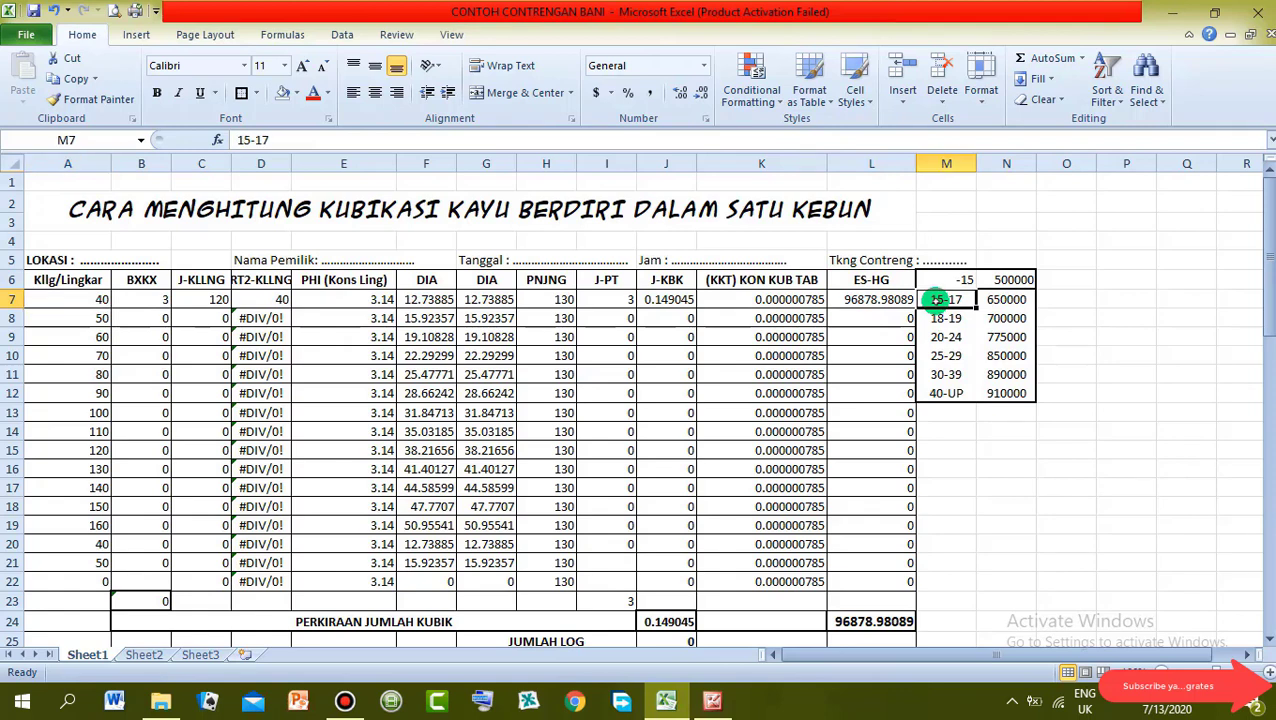
left_click(1002, 300)
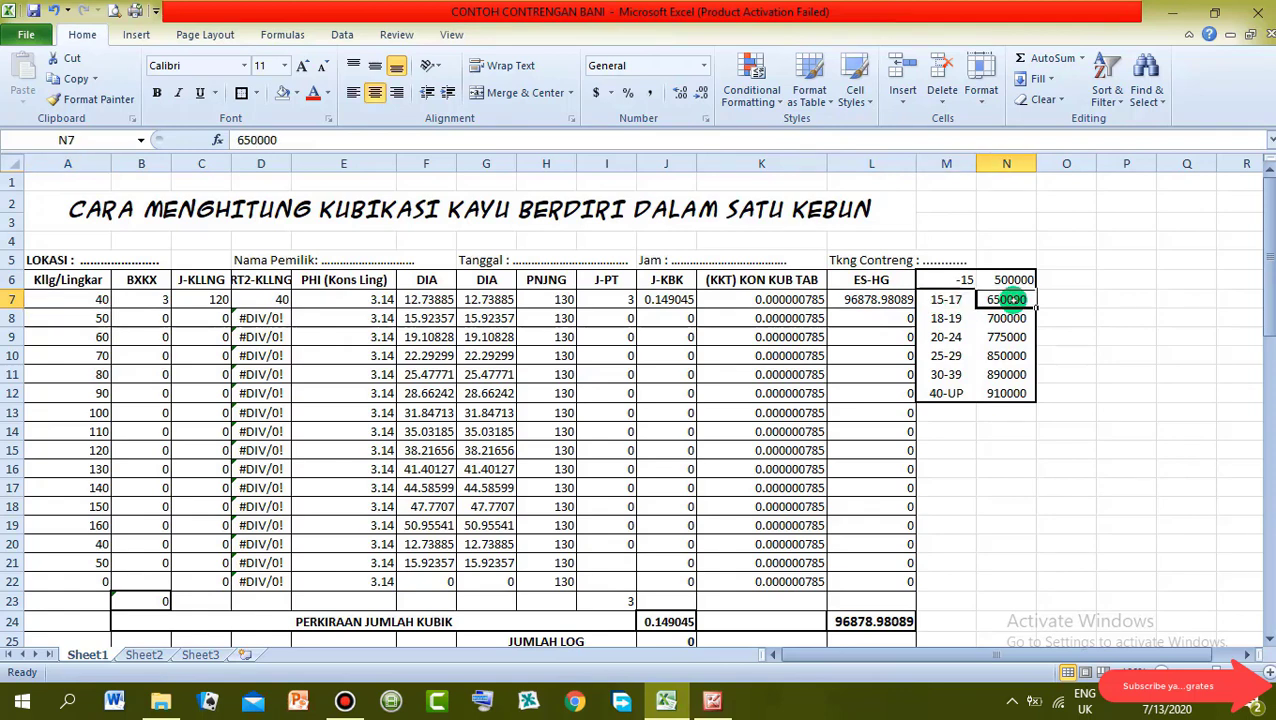
left_click(1005, 318)
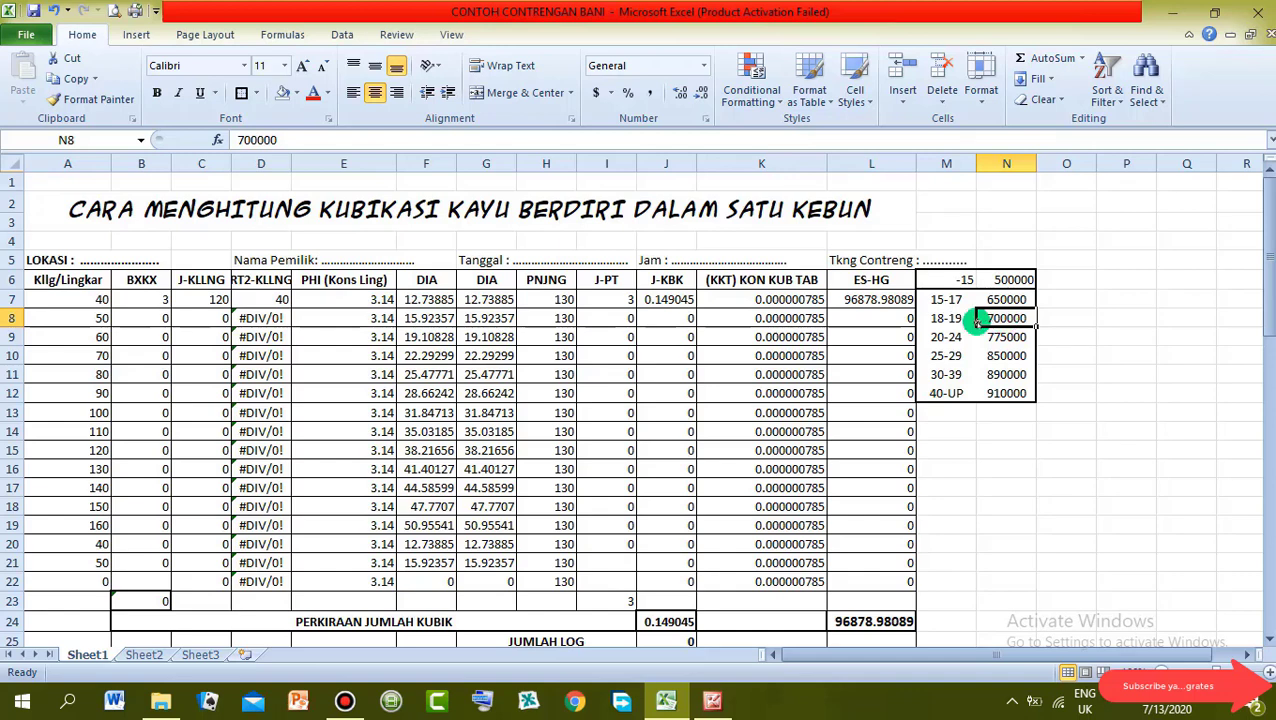
Review the Kllg/Lingkar, BXKX, DIA and PNJNG column headings in row 6 and the BXKX entry in B7.
left_click(527, 373)
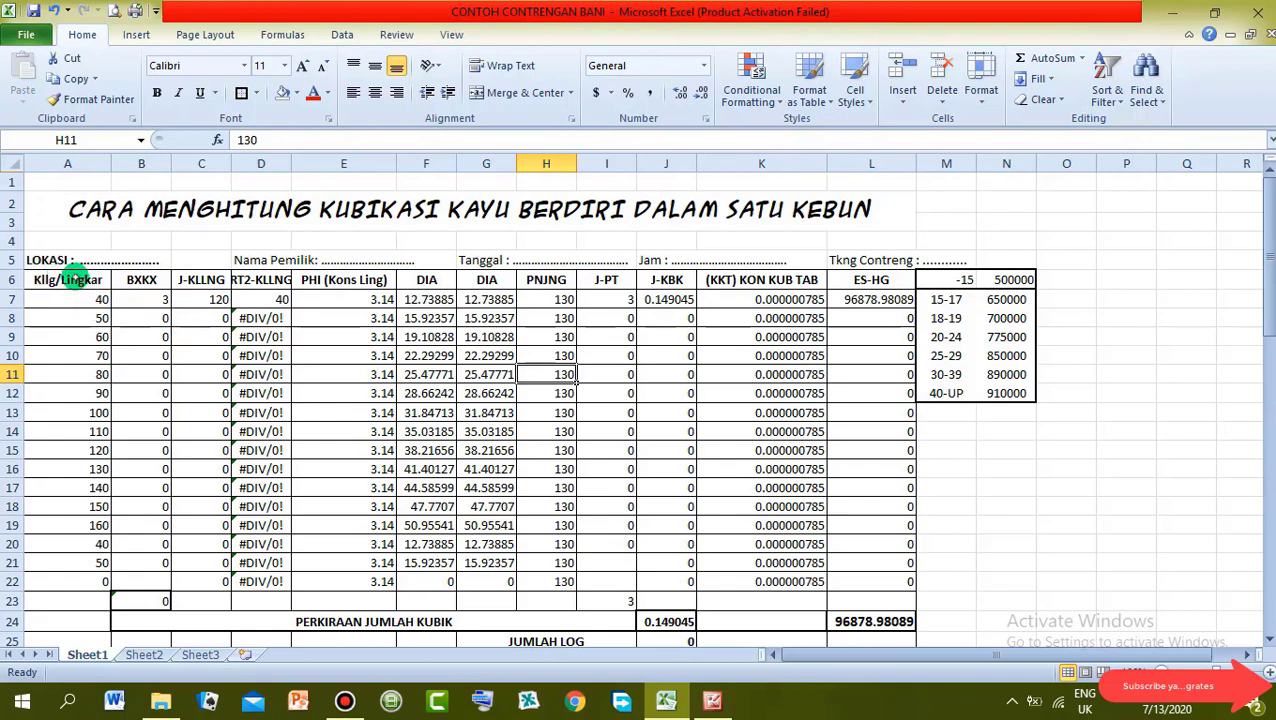
left_click(75, 277)
left_click(143, 280)
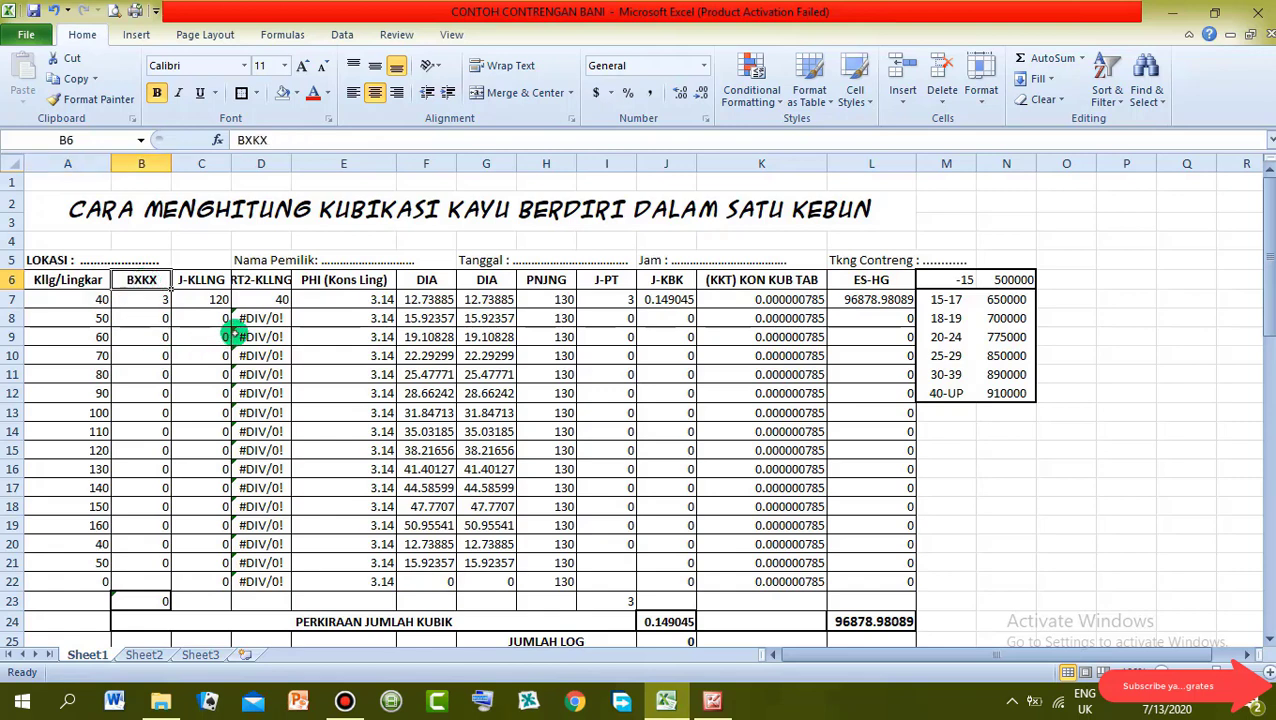
left_click(428, 281)
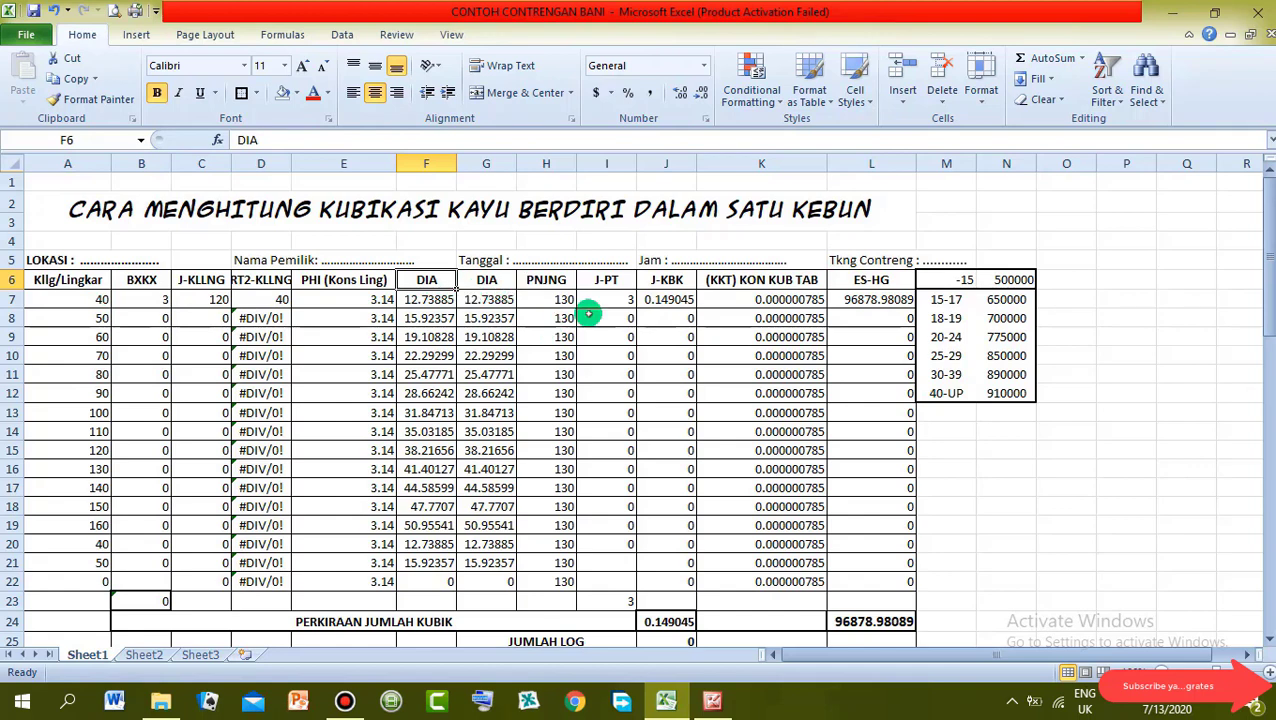
left_click(556, 282)
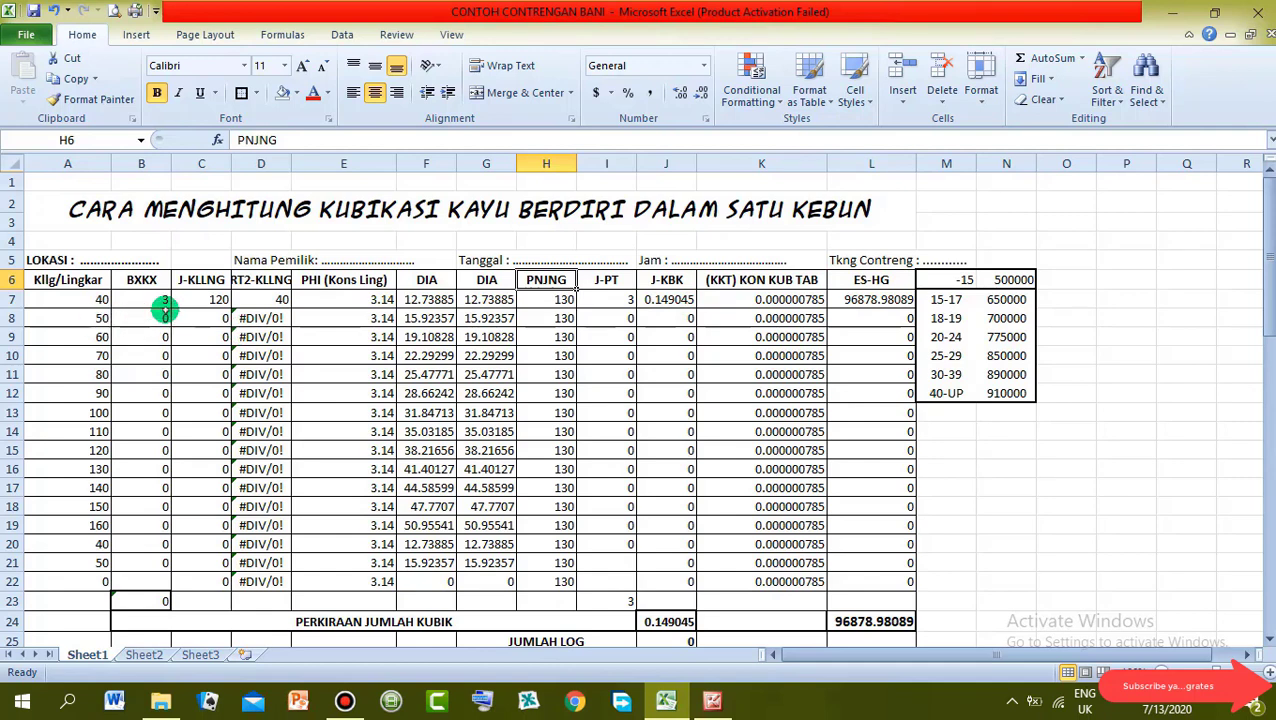
left_click(161, 299)
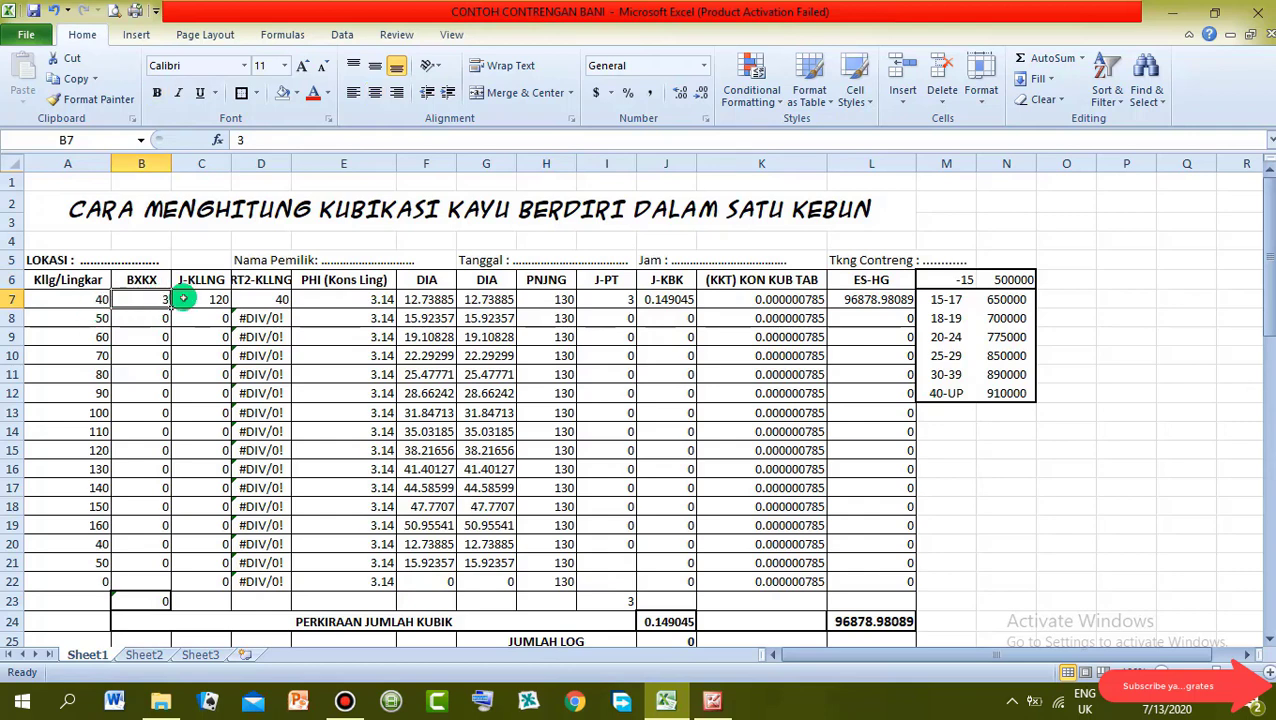
Enter the BXKX counts 4, 4, 6 and 7 in cells B8 to B11 for circumferences 50 to 80.
left_click(156, 317)
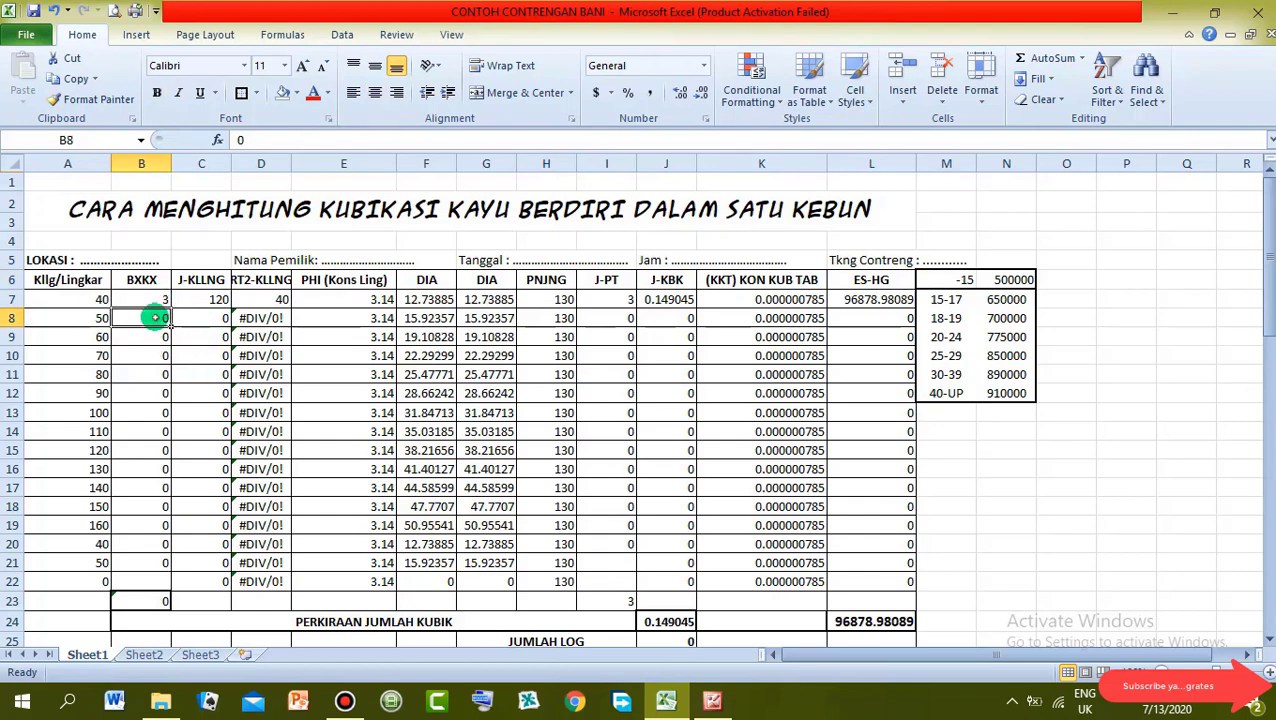
type("4")
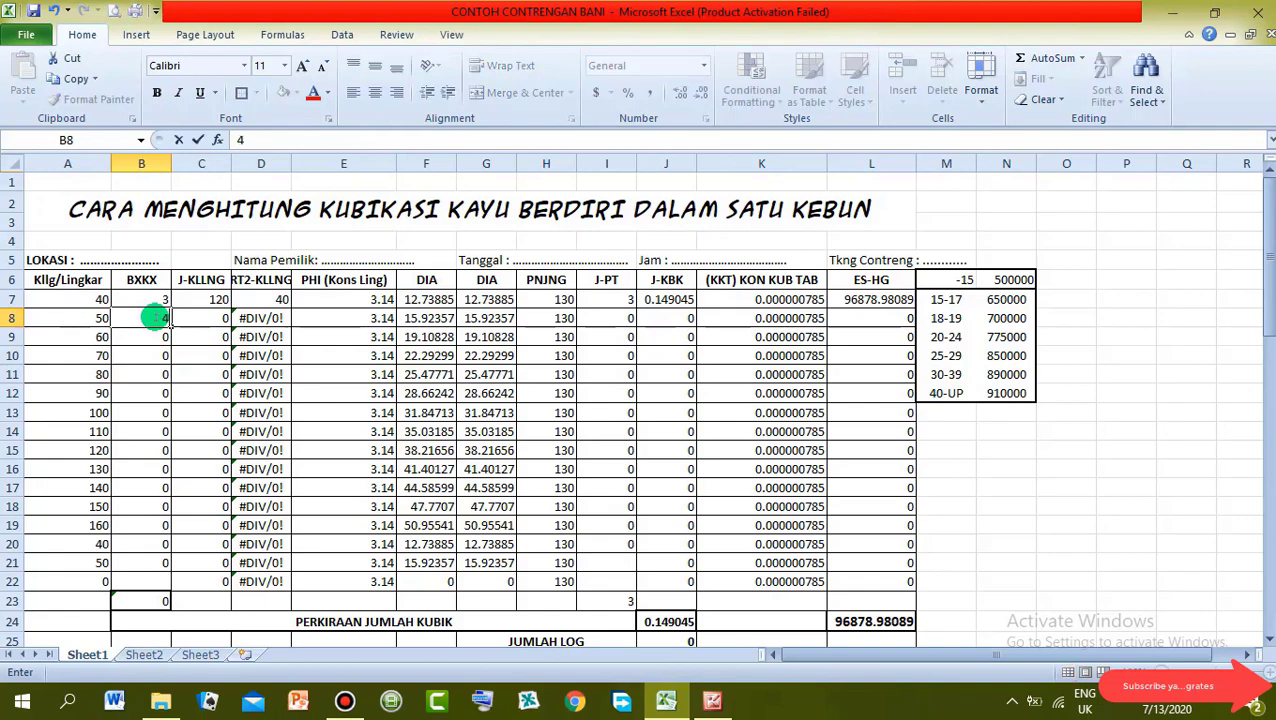
left_click(160, 336)
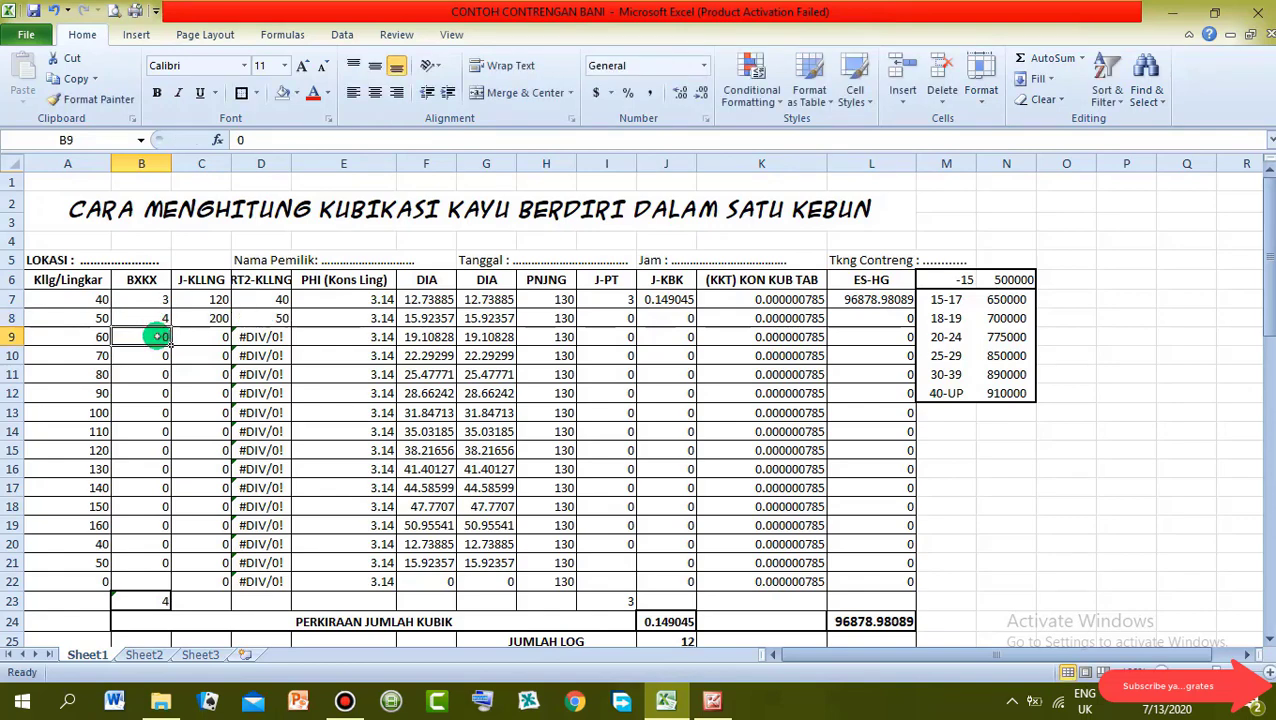
type("4")
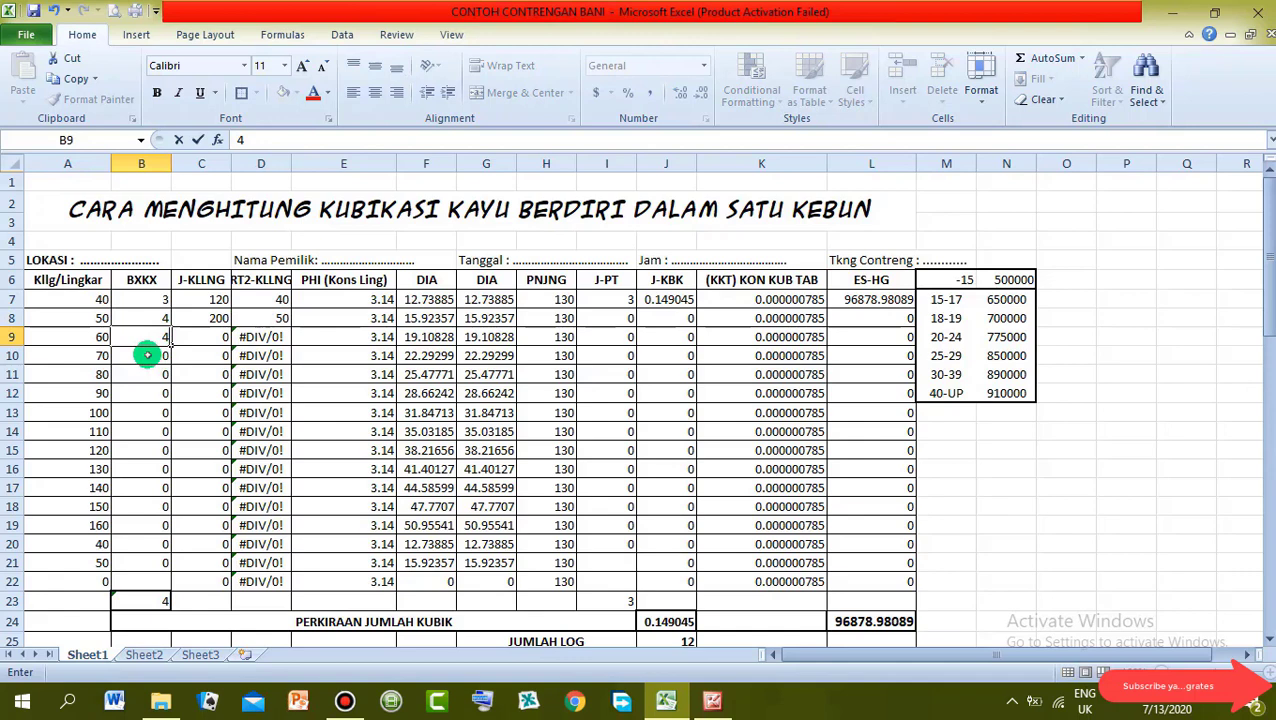
left_click(147, 355)
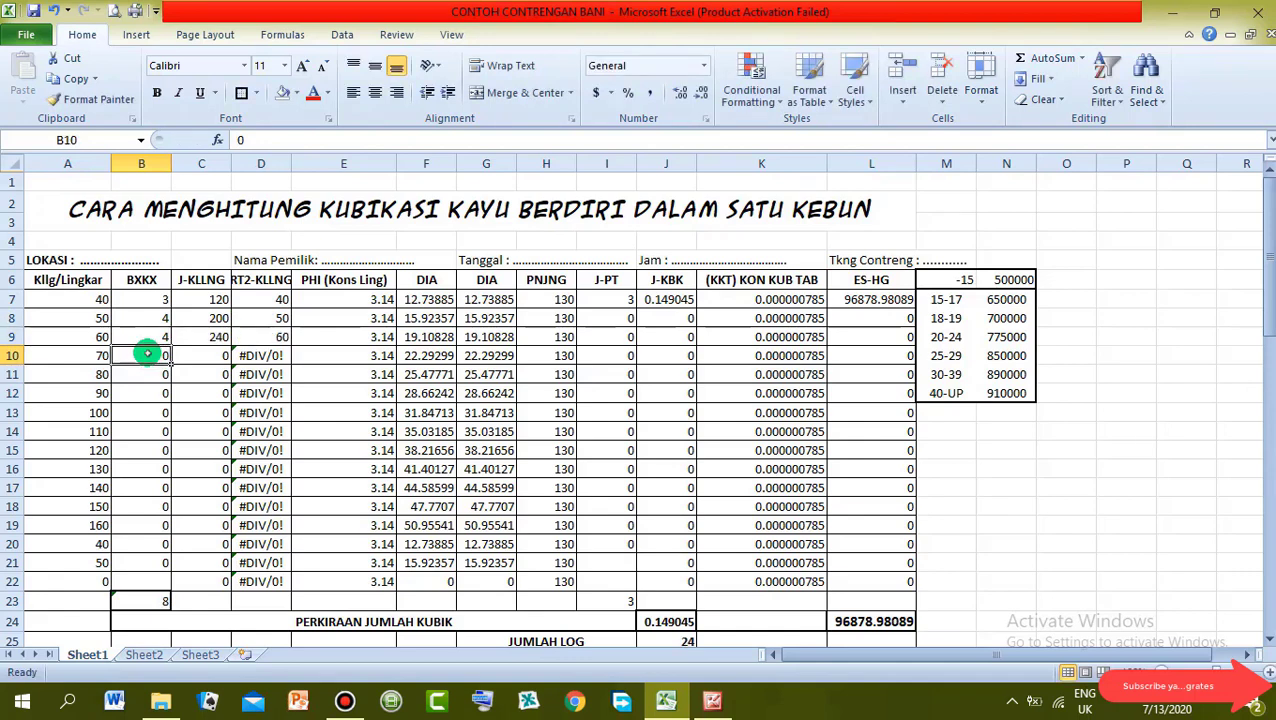
type("6")
left_click(160, 375)
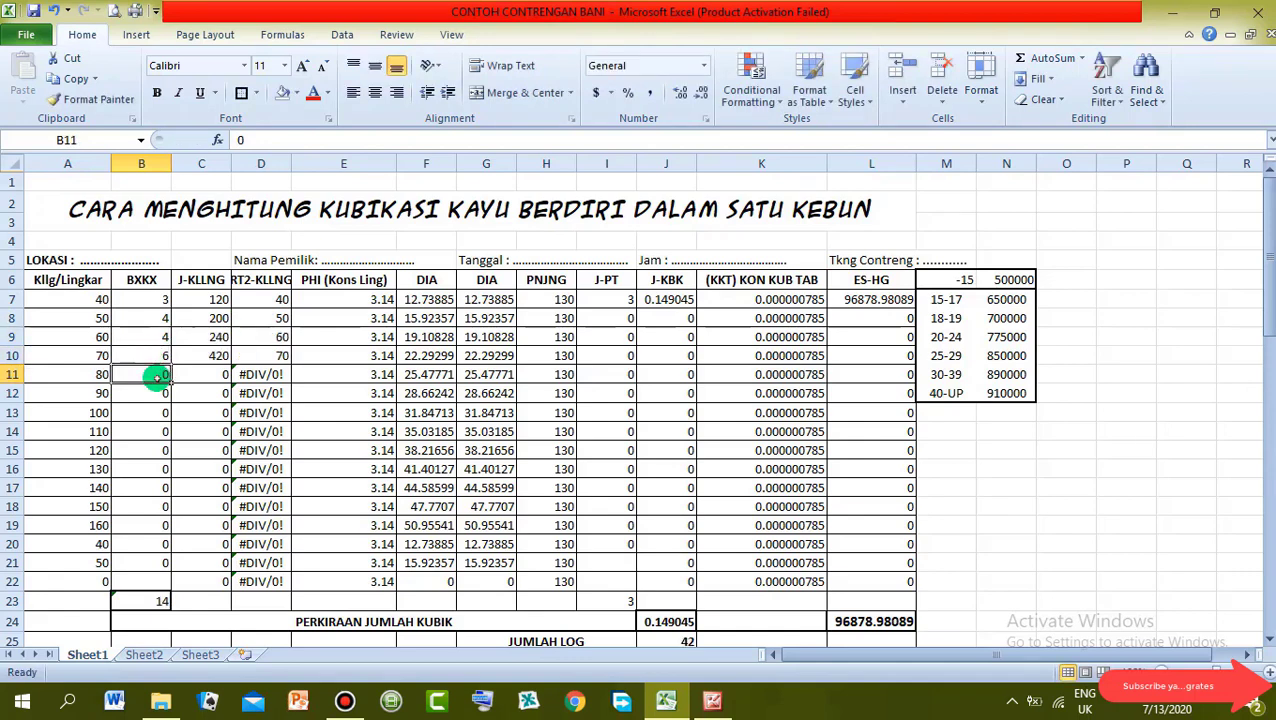
type("7")
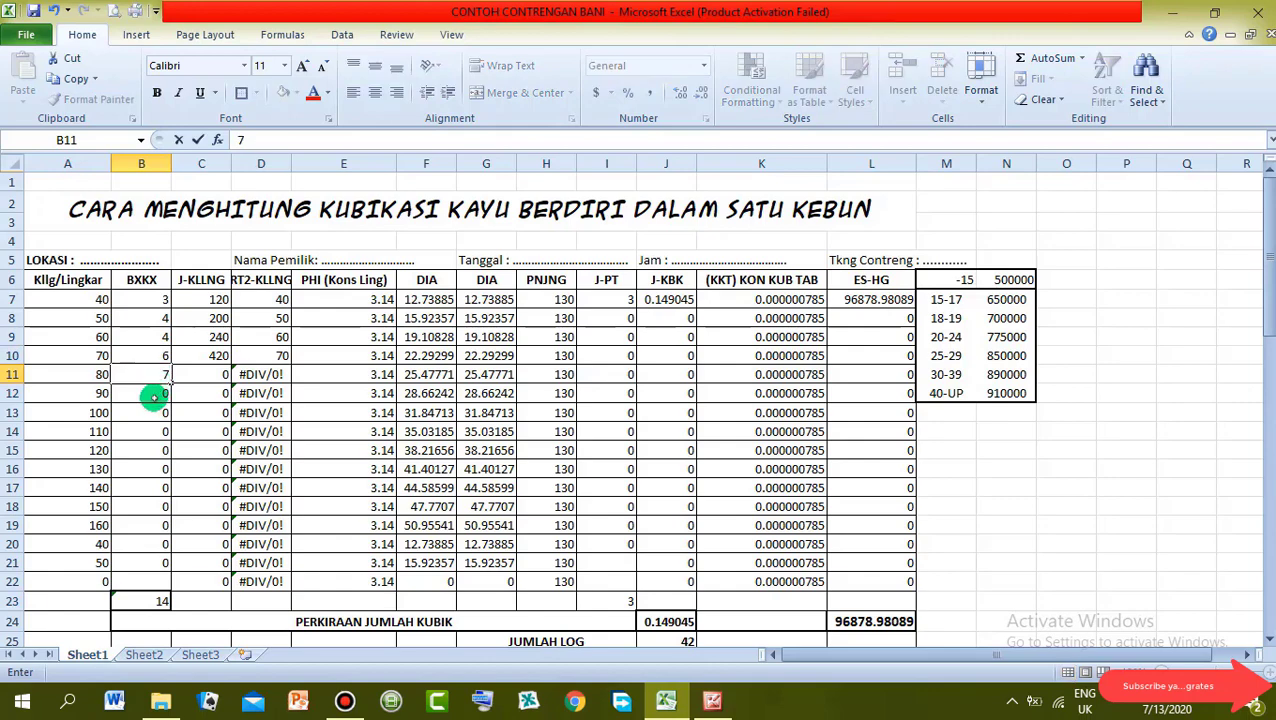
Enter the BXKX counts 5, 4, 4 and 3 in cells B12 to B15 for circumferences 90 to 120.
left_click(152, 397)
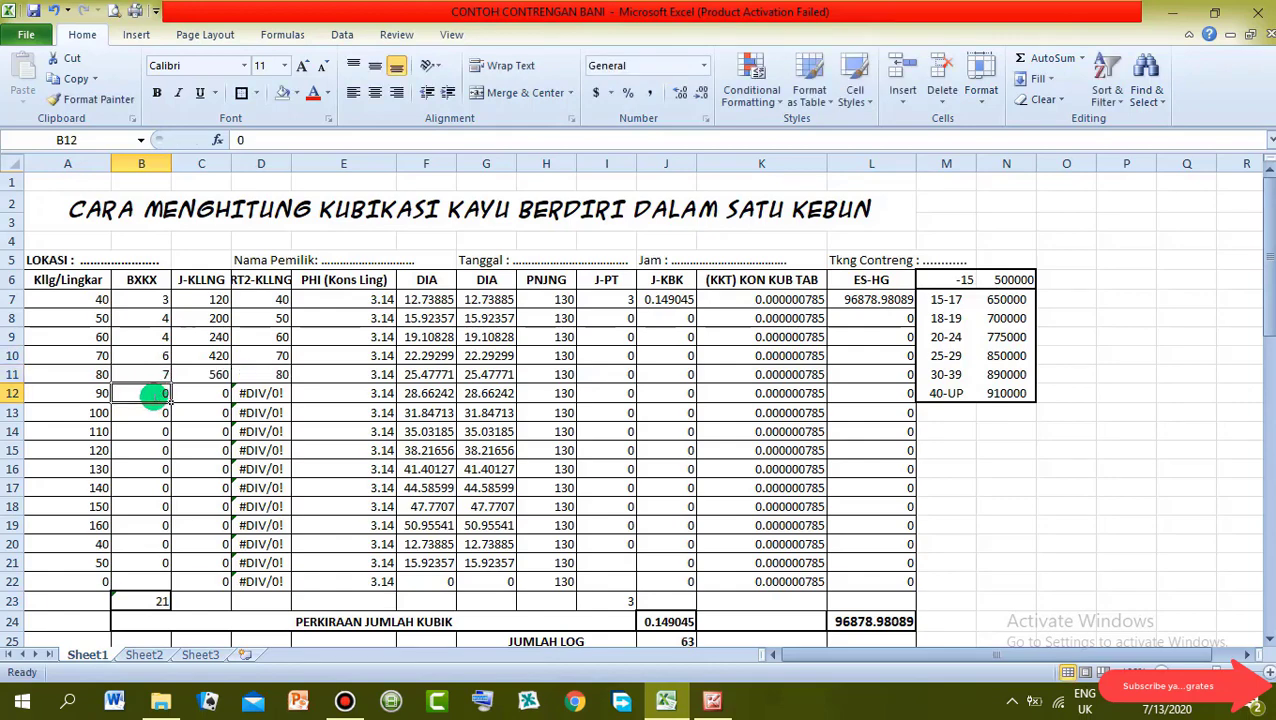
type("5")
key("Return")
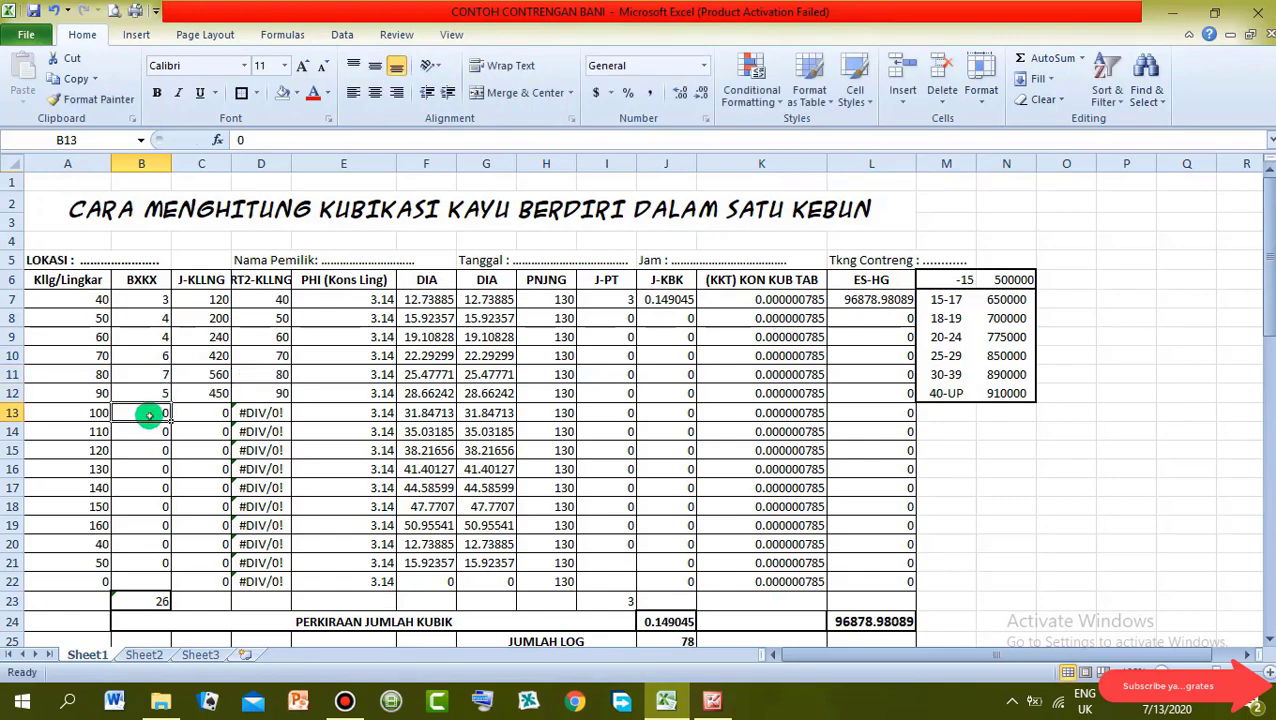
type("4")
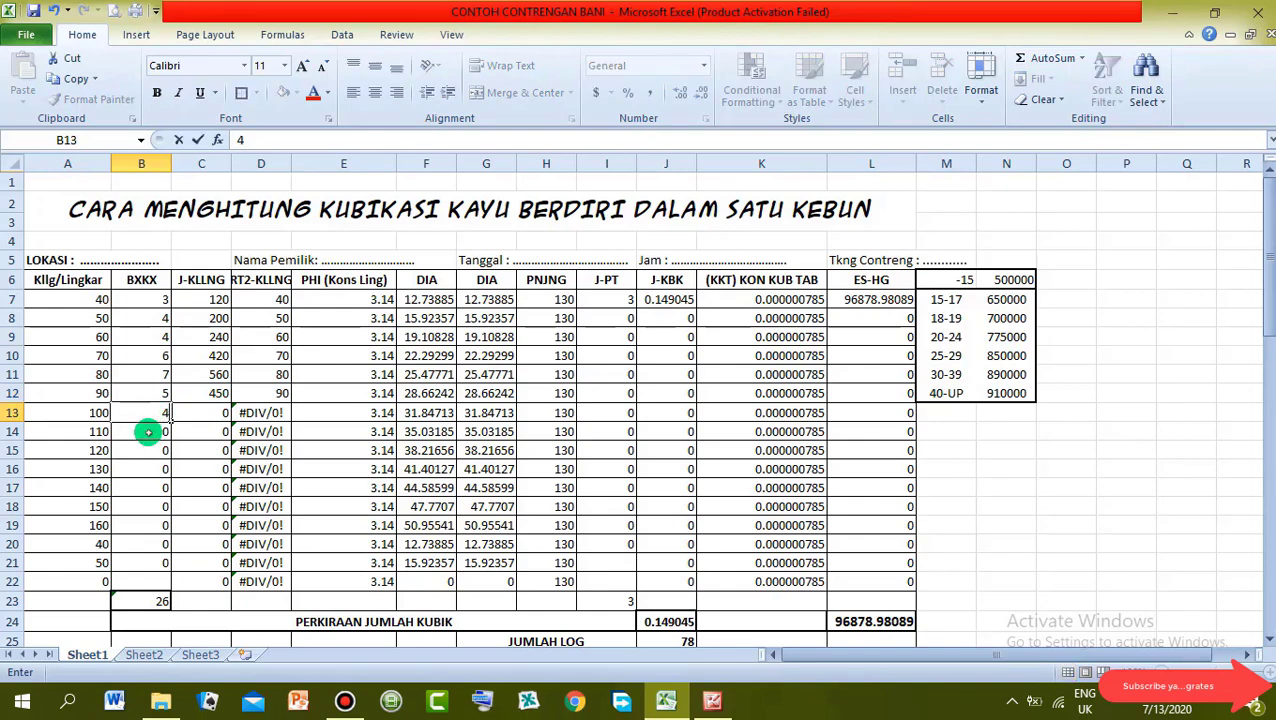
left_click(148, 432)
type("4")
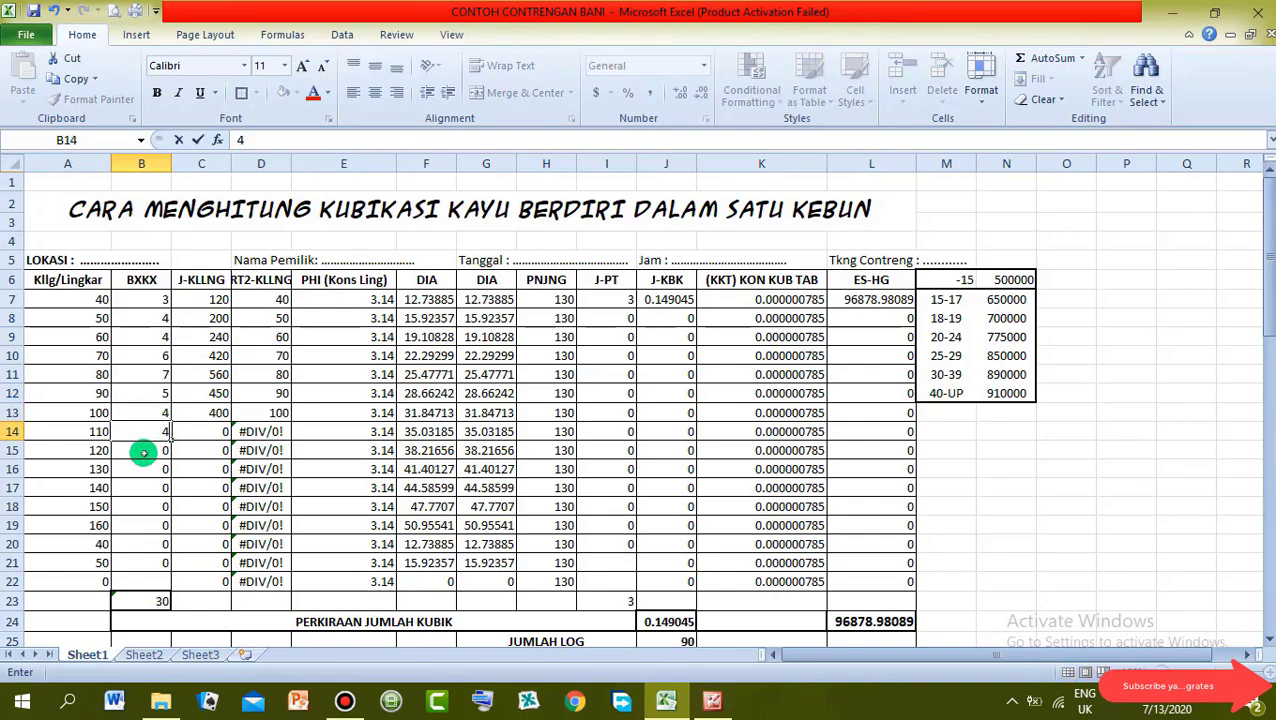
left_click(143, 452)
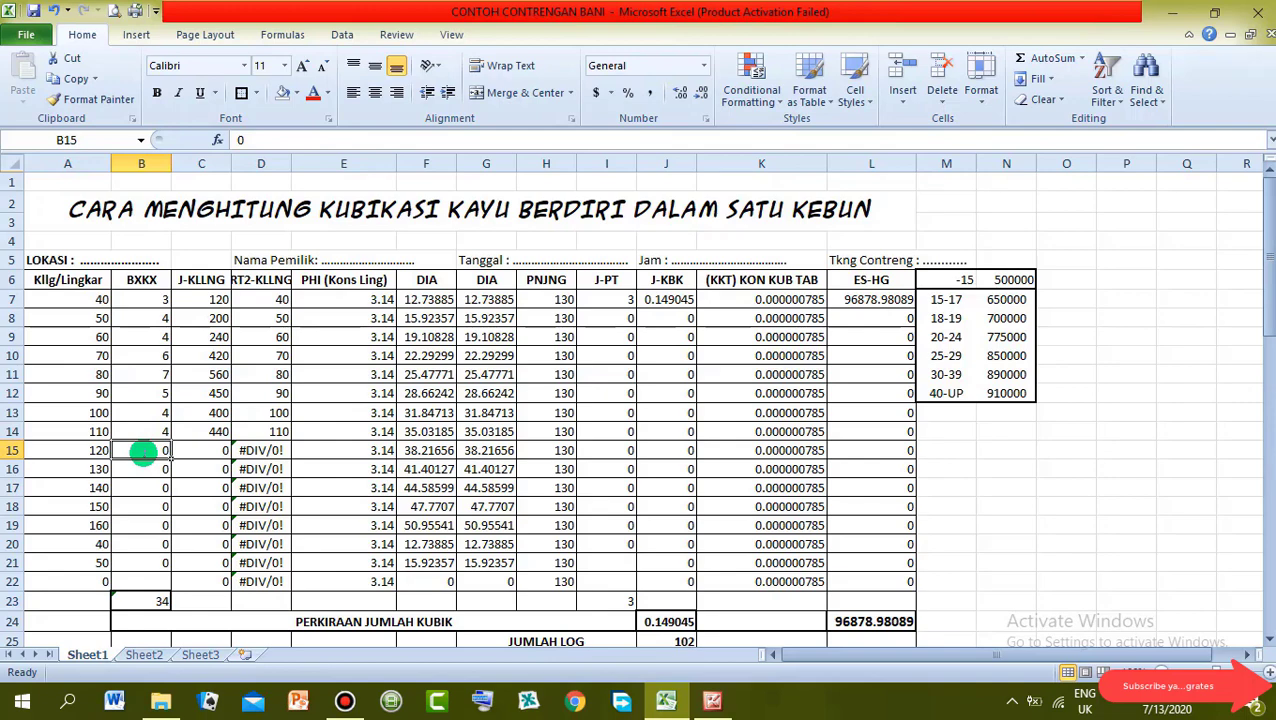
type("3")
left_click(330, 437)
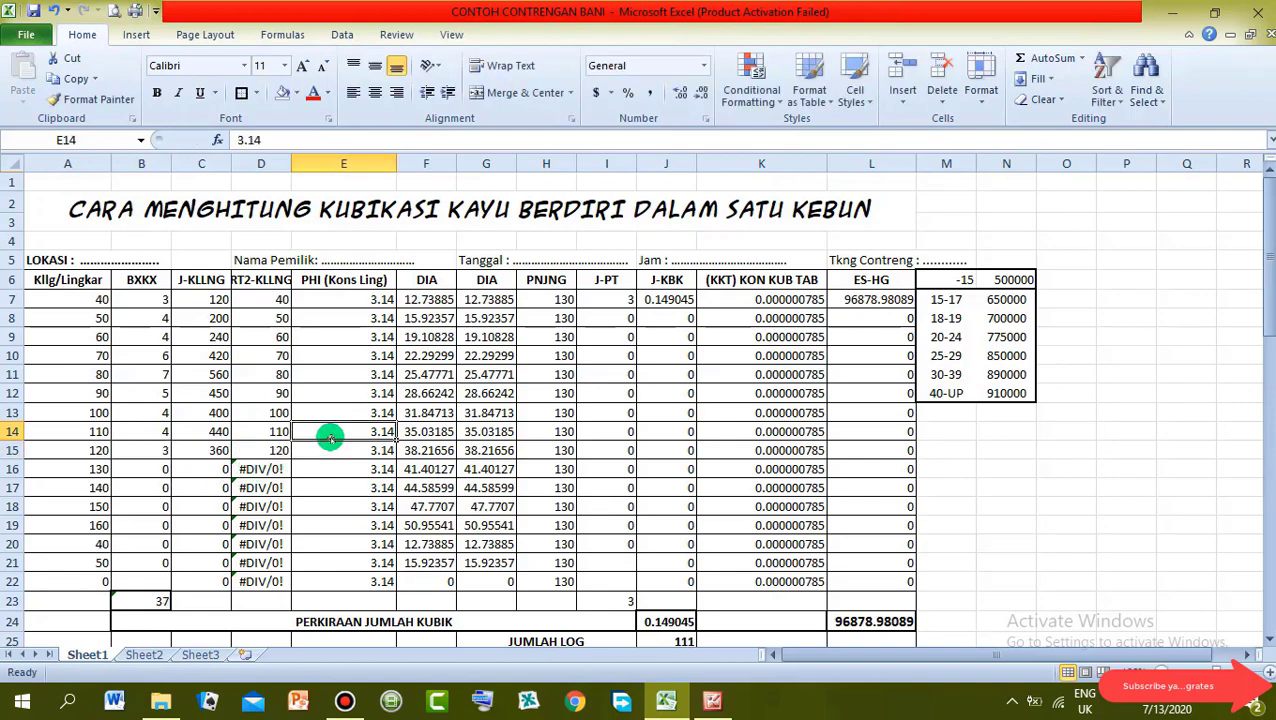
Enter the J-PT values 4, 5 and 5 in cells I8 to I10 for circumferences 50 to 70.
left_click(622, 318)
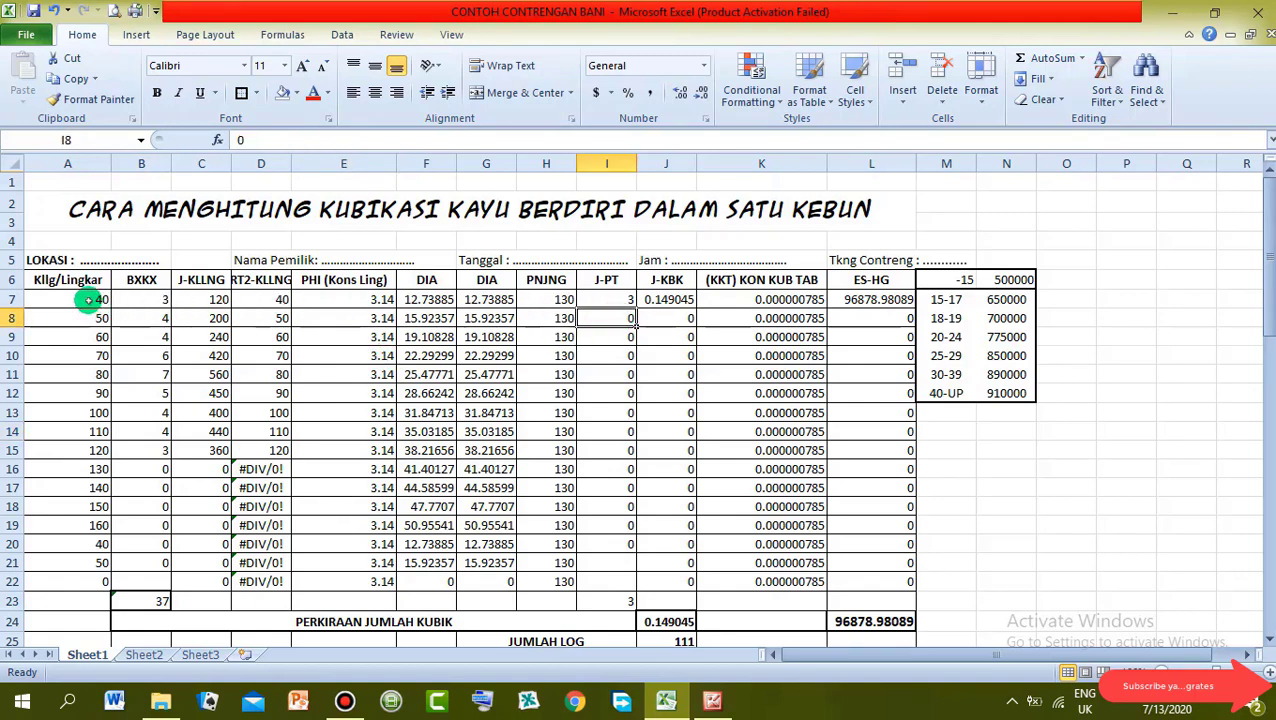
left_click(605, 300)
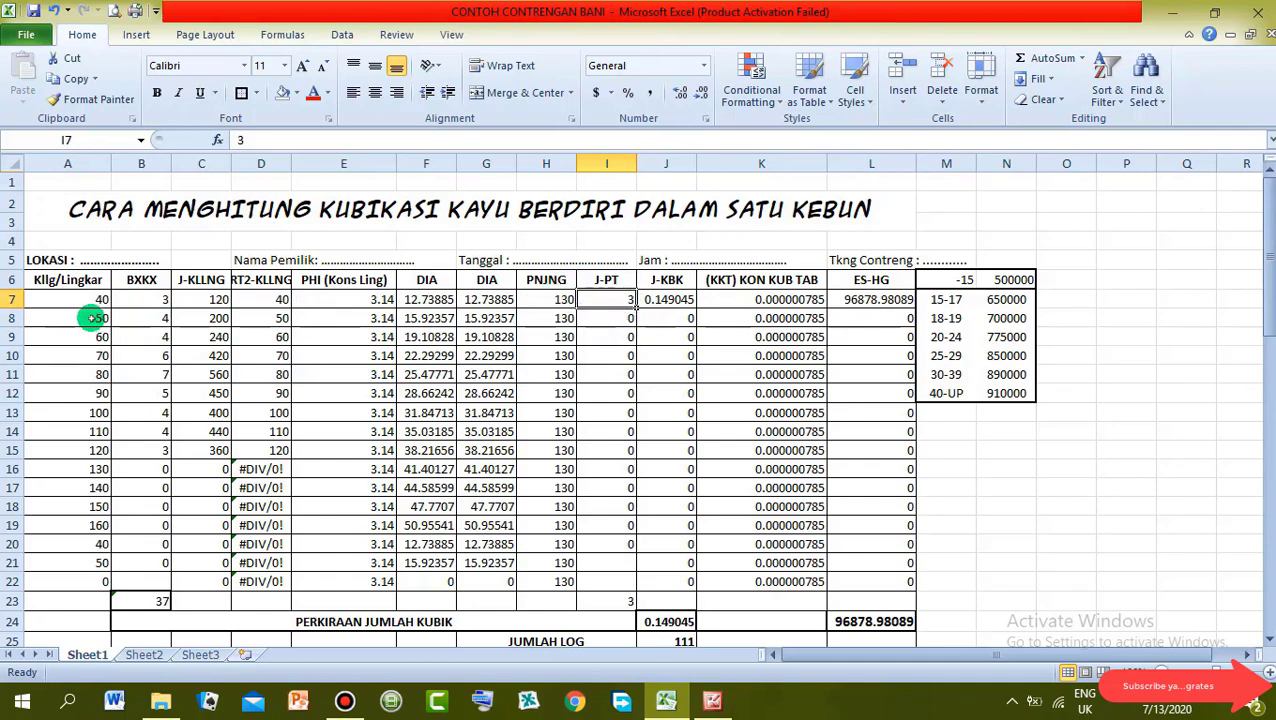
left_click(611, 318)
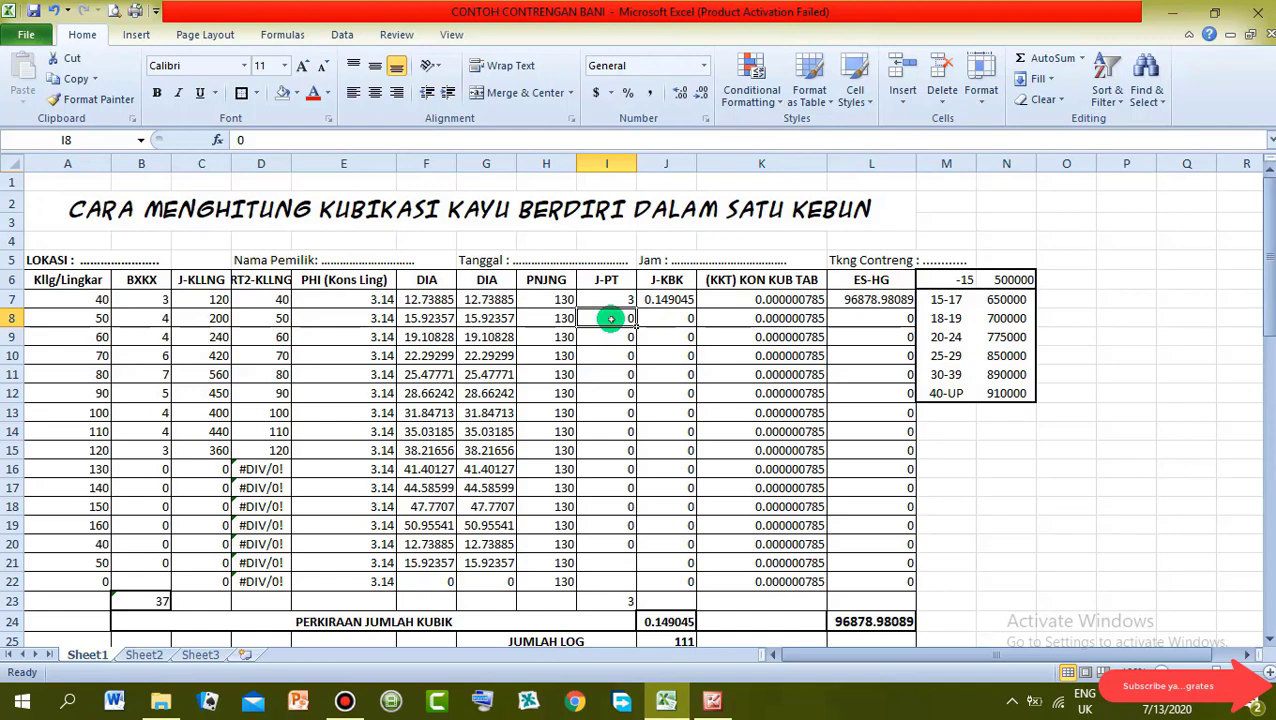
type("4")
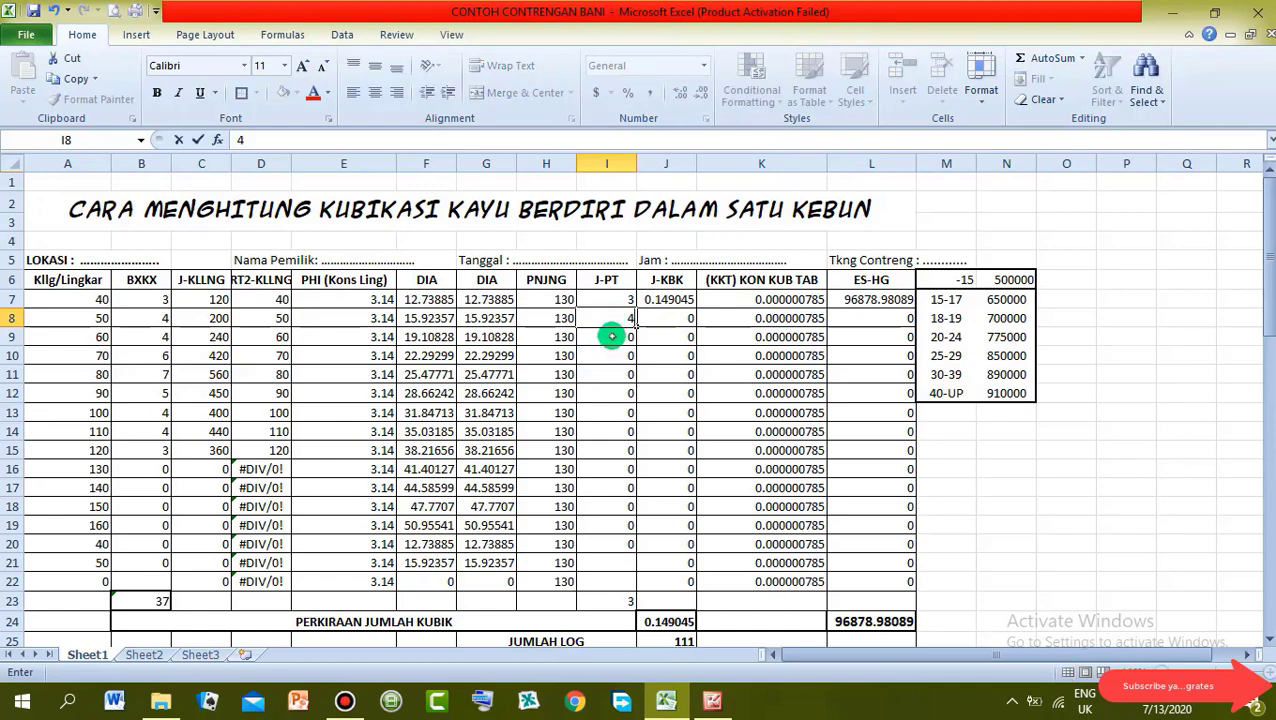
left_click(613, 341)
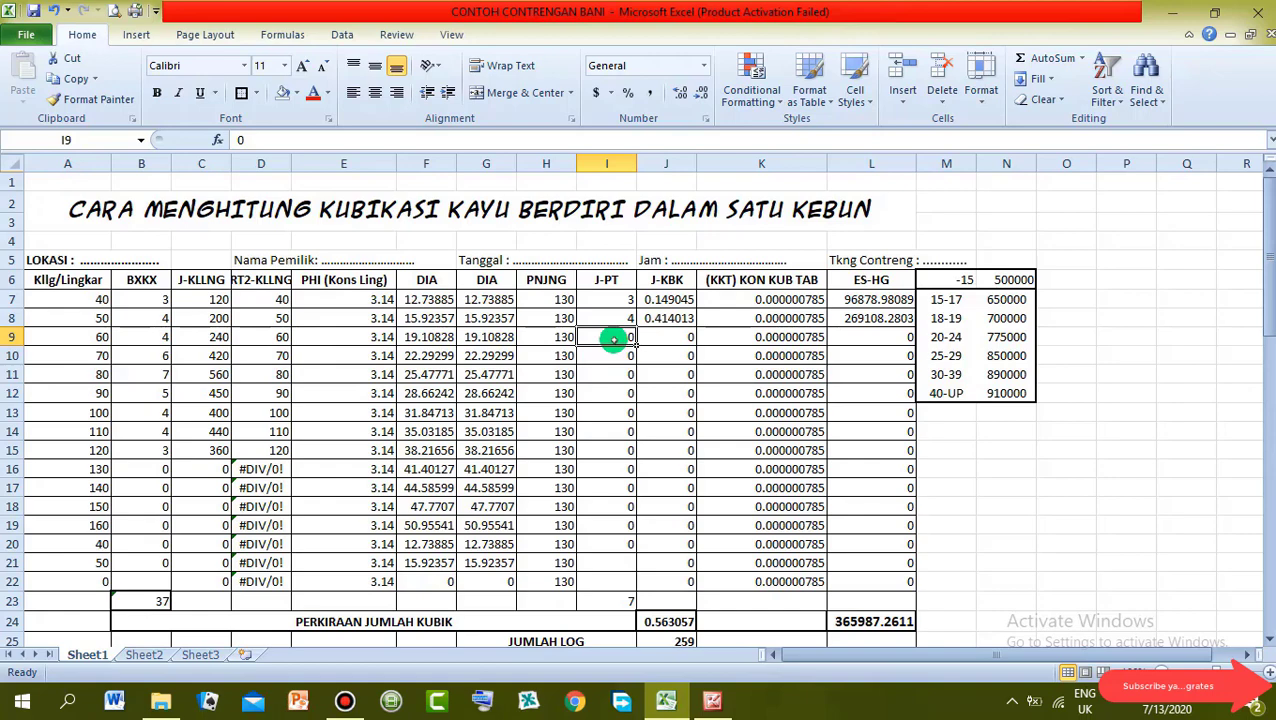
type("5")
key("Return")
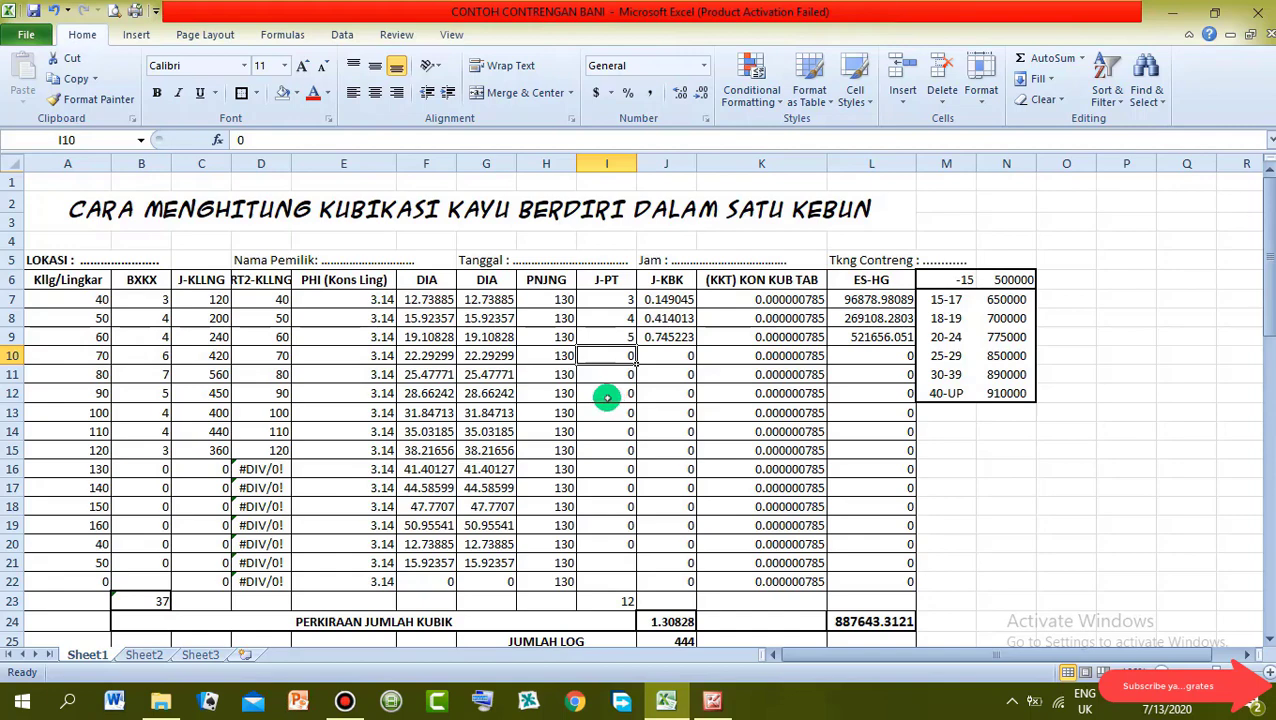
type("5")
left_click(97, 374)
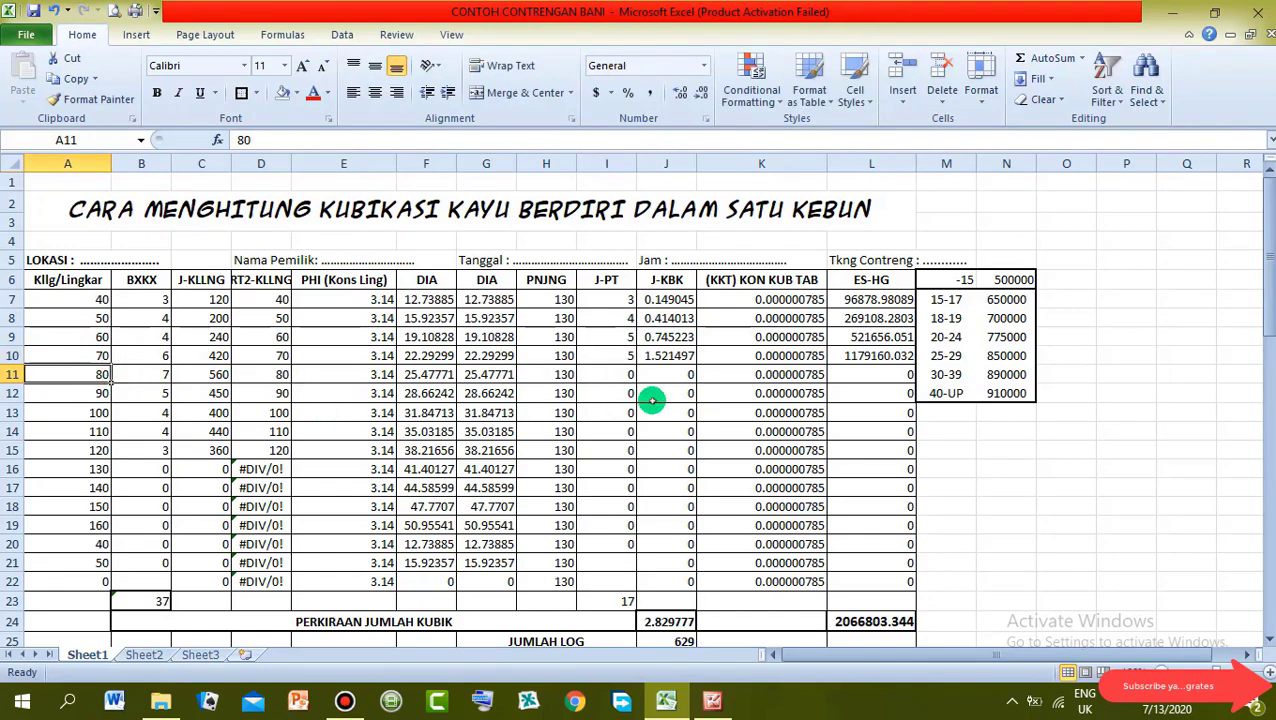
Enter the J-PT values 6, 7, 8, 8 and 8 in cells I11 to I15 for circumferences 80 to 120.
left_click(622, 374)
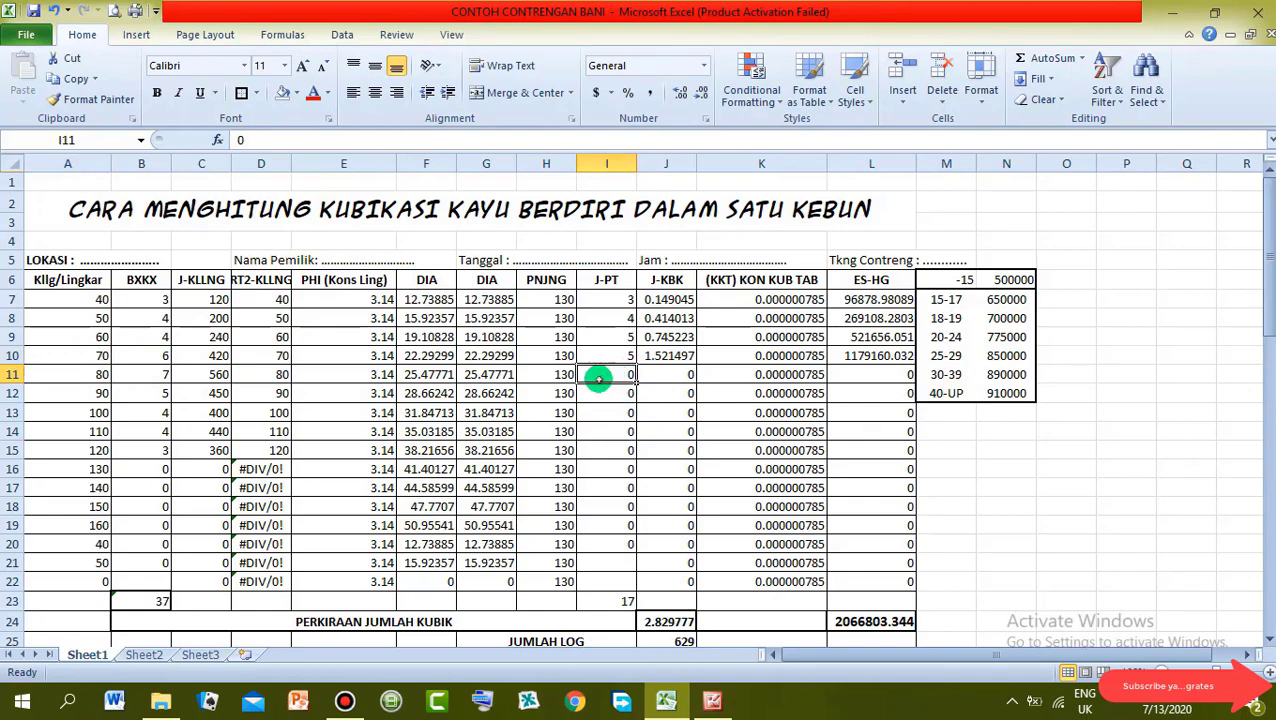
type("6")
key("Return")
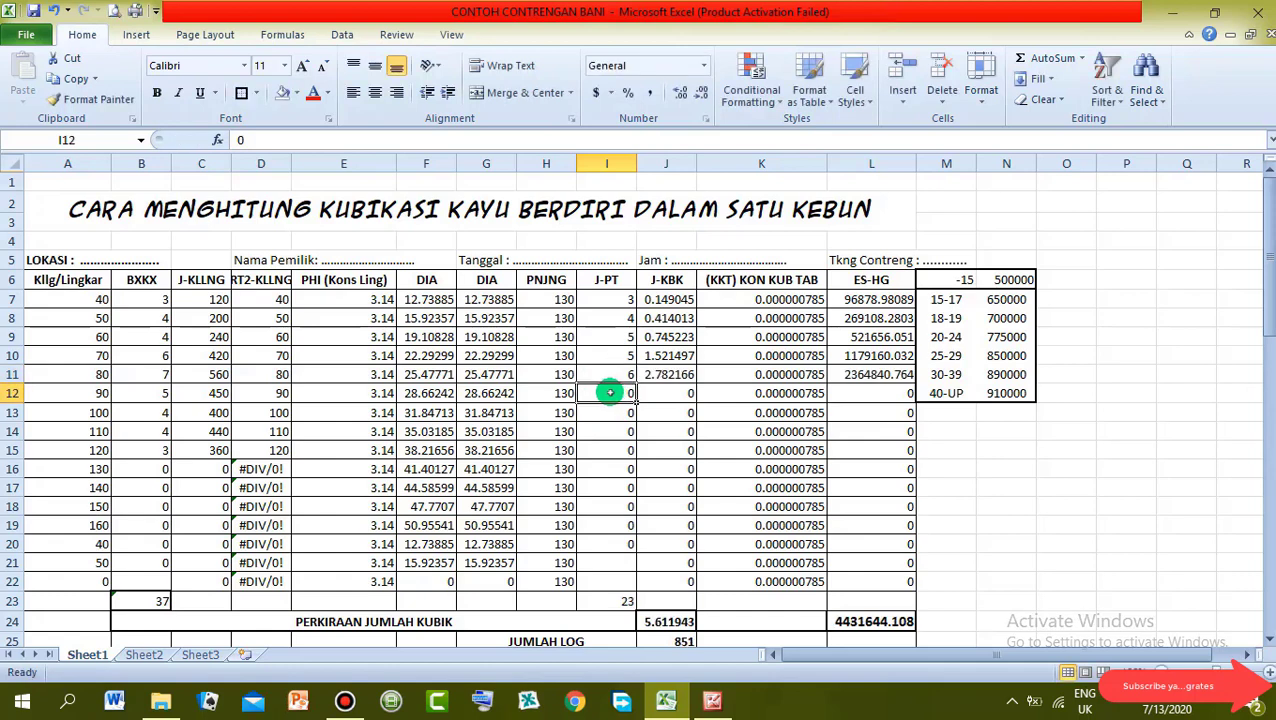
type("7")
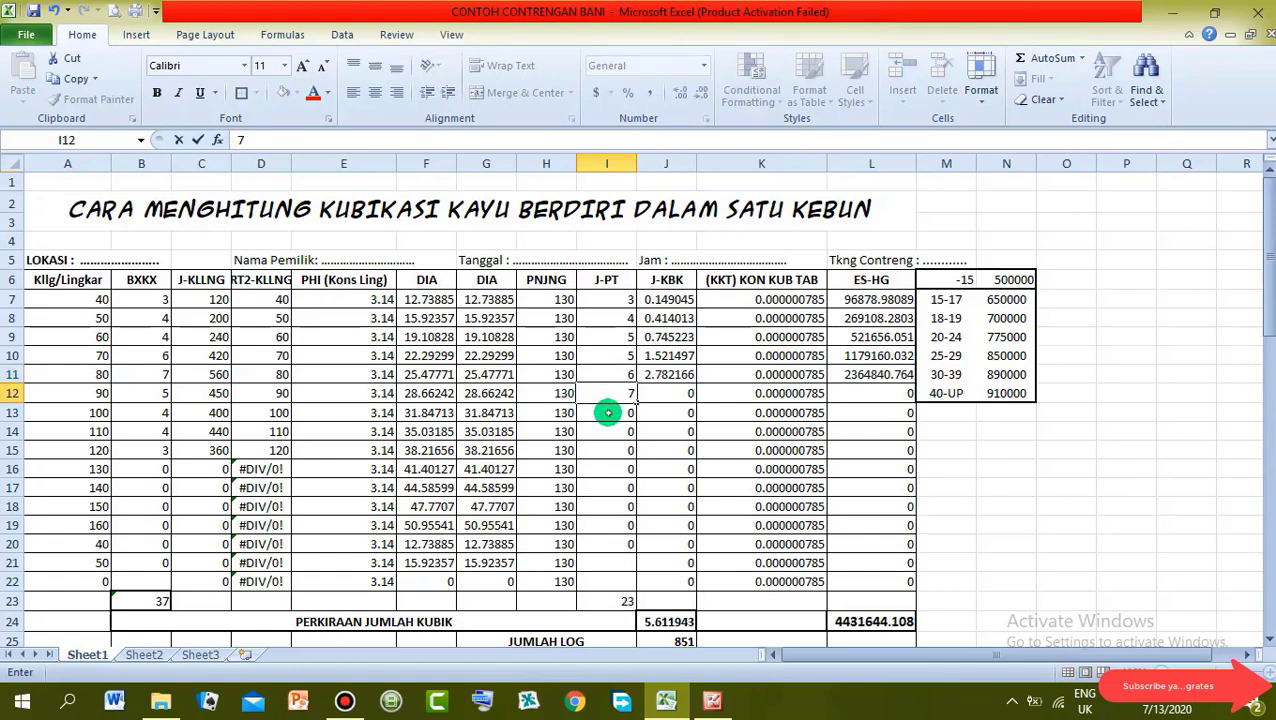
key("Return")
type("8")
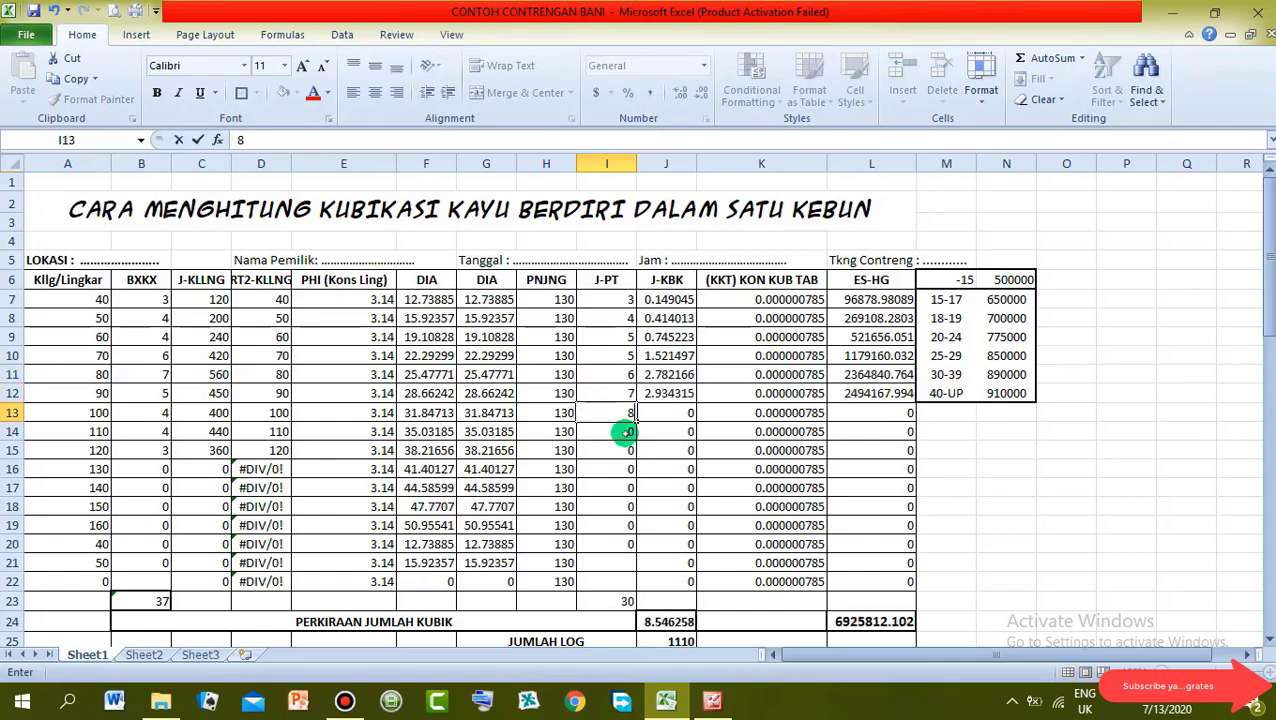
key("Return")
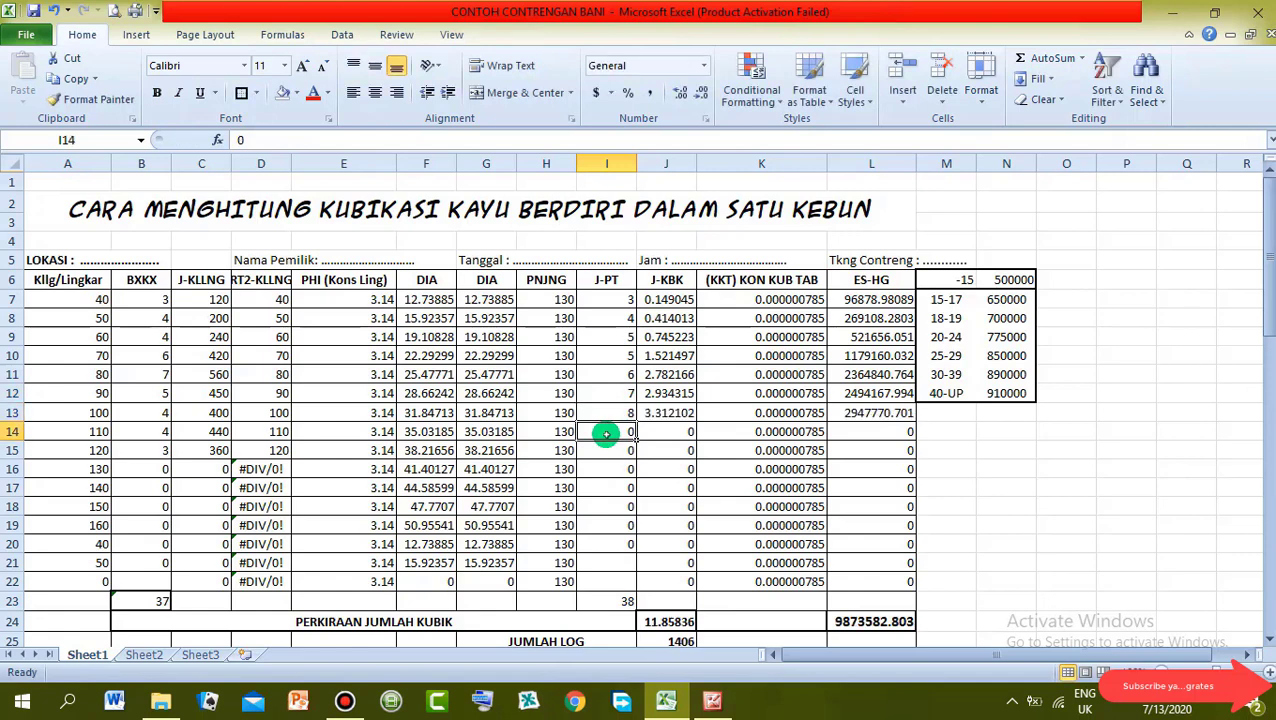
type("8")
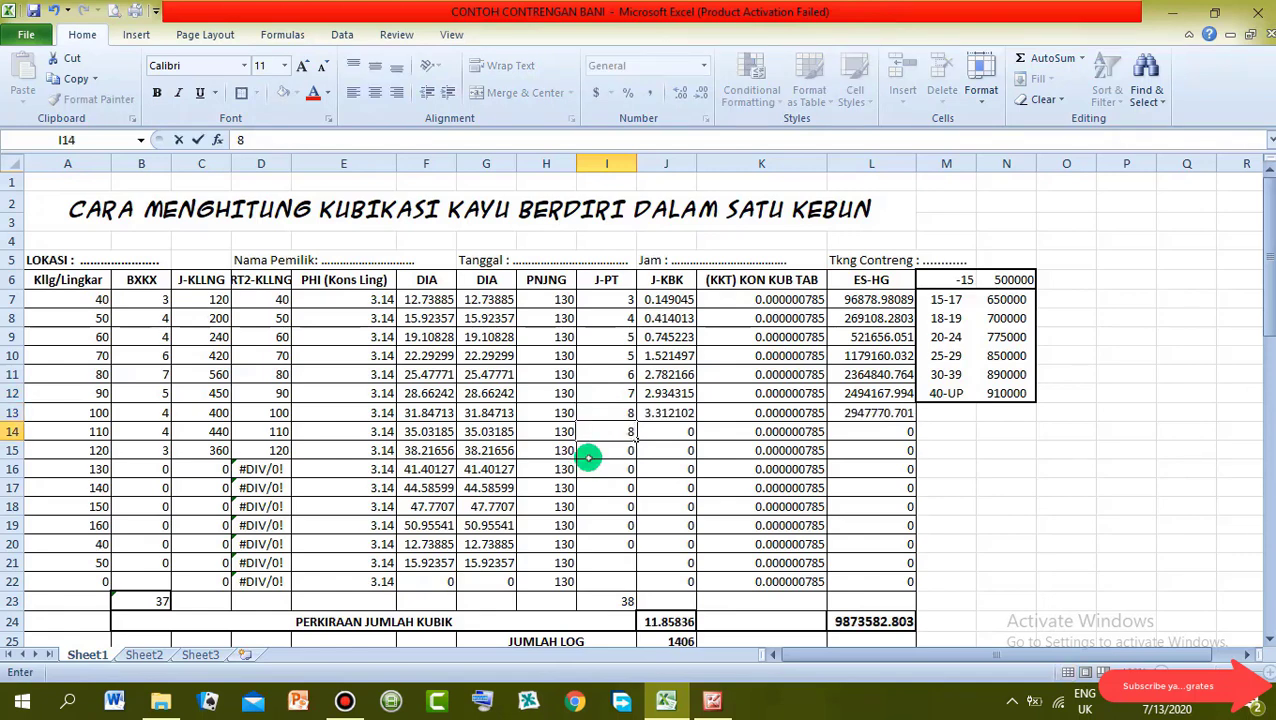
key("Return")
type("8")
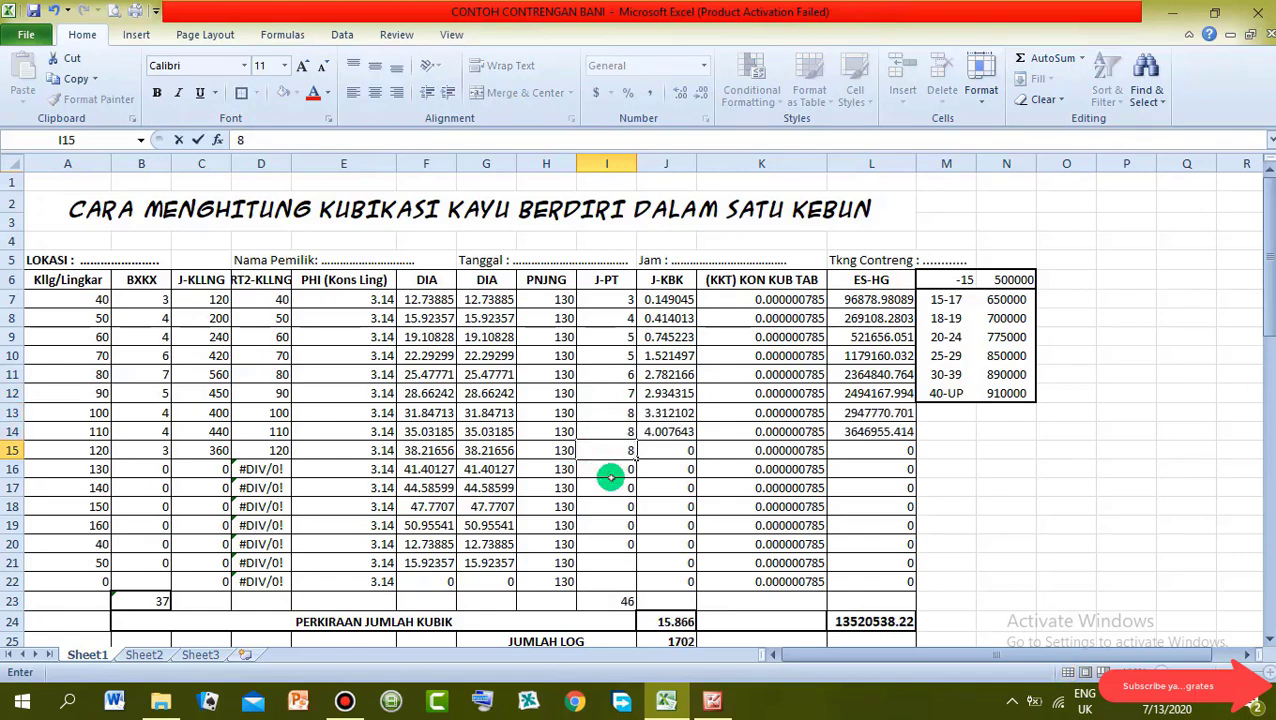
key("Return")
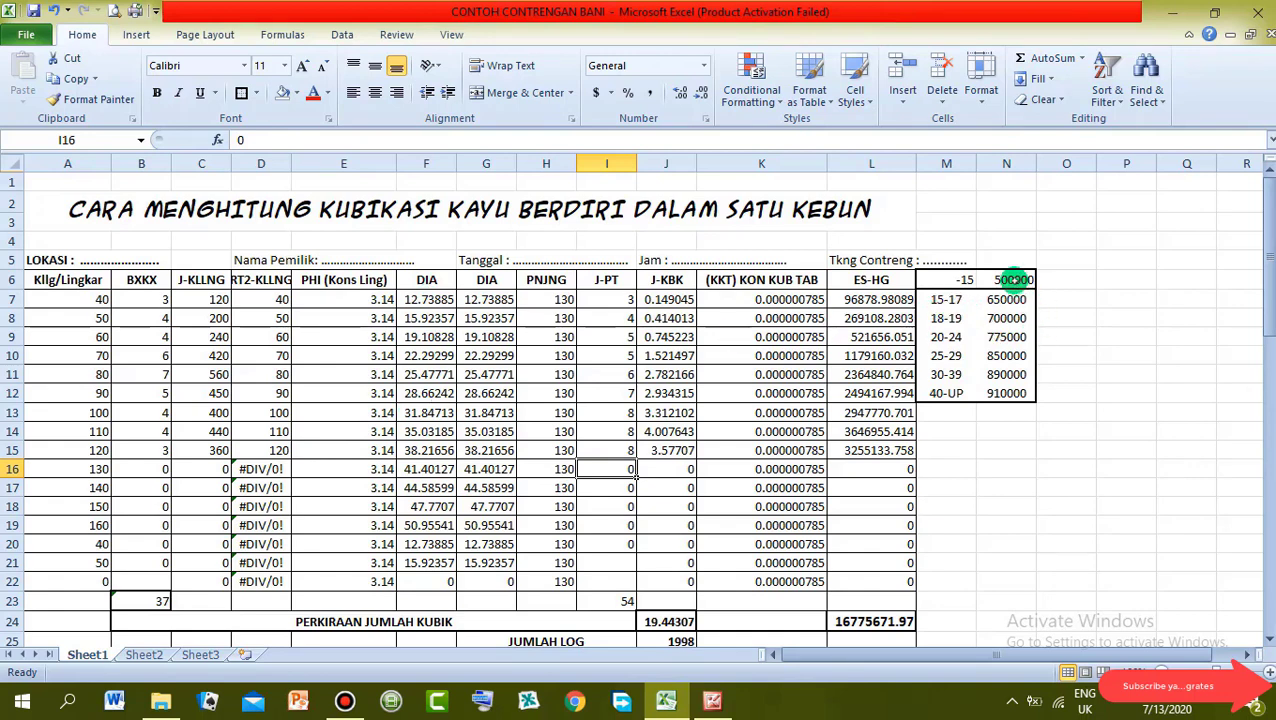
Compare the class prices in N6 to N8 with the diameter in F8, and review the volume, price and J-PT totals below the table.
left_click(1012, 280)
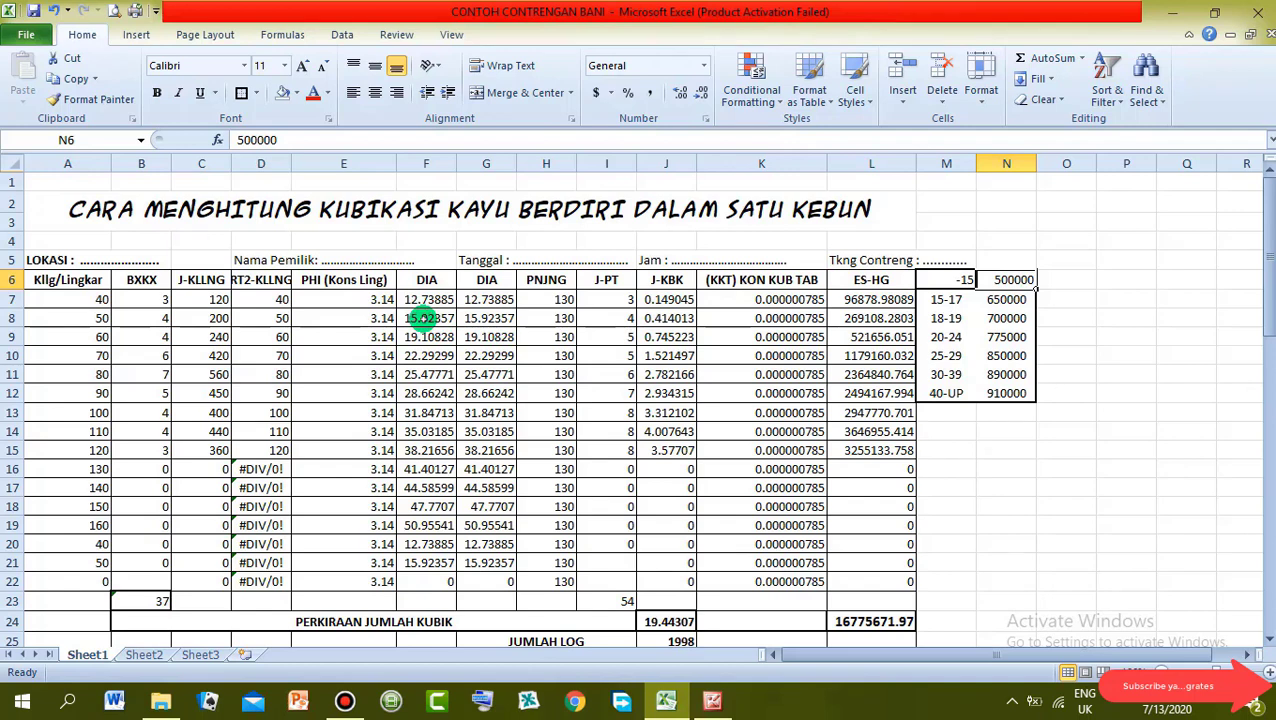
left_click(422, 318)
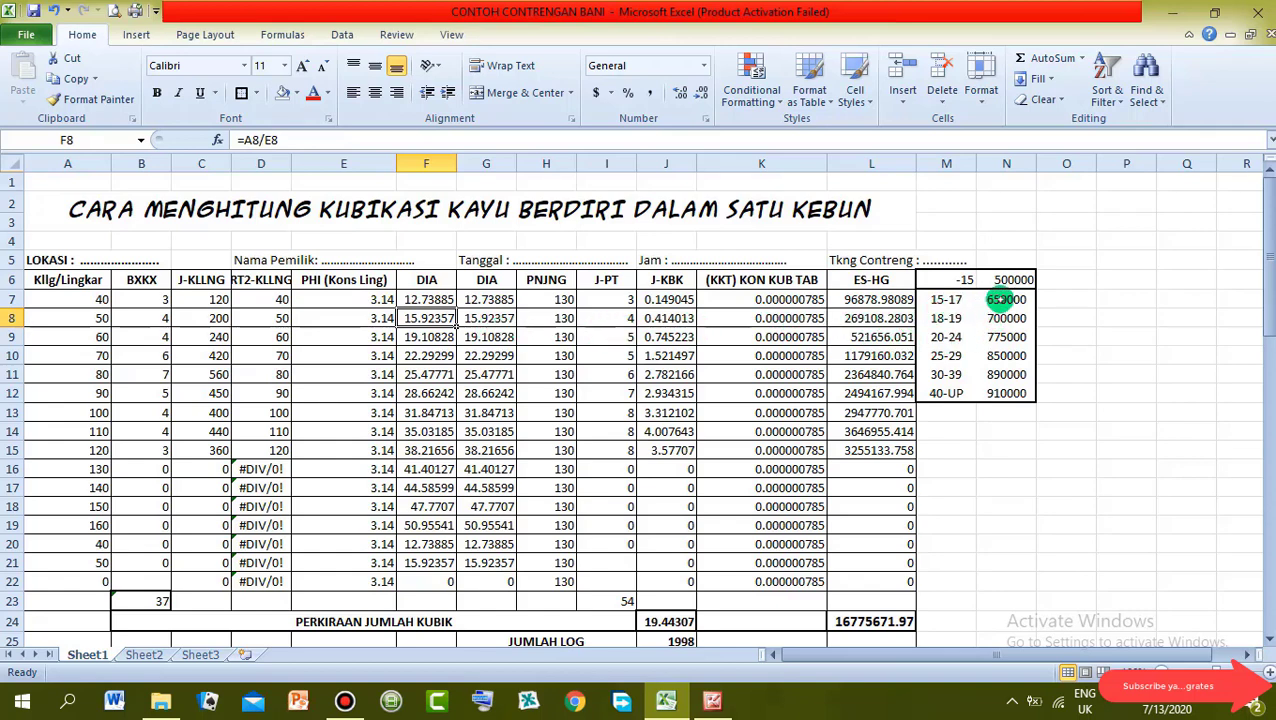
left_click(1003, 299)
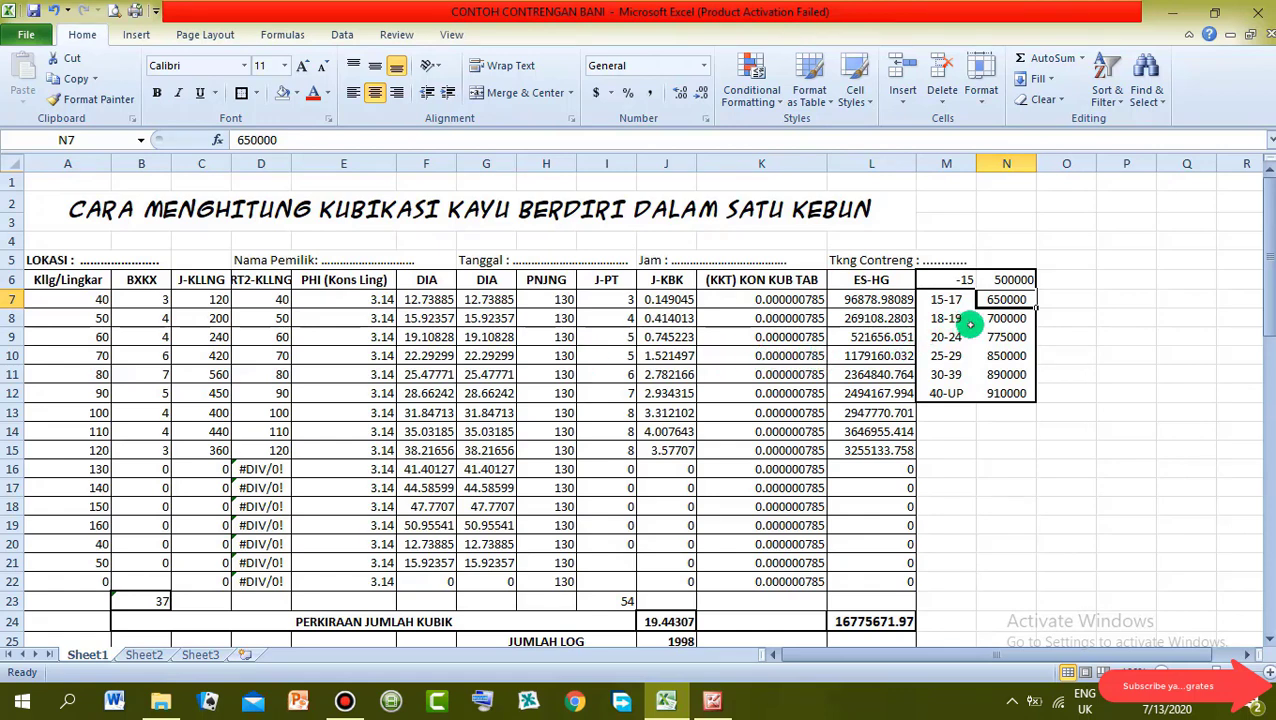
left_click(998, 318)
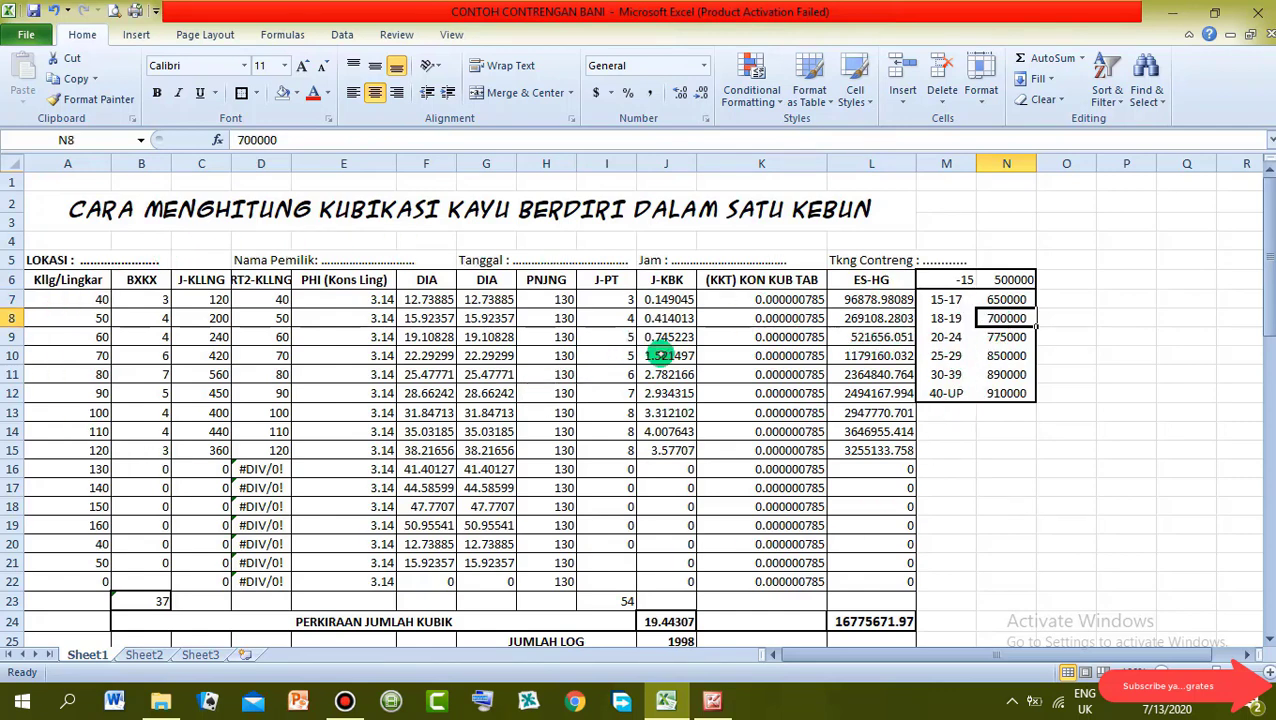
scroll(541, 391, "down", 1)
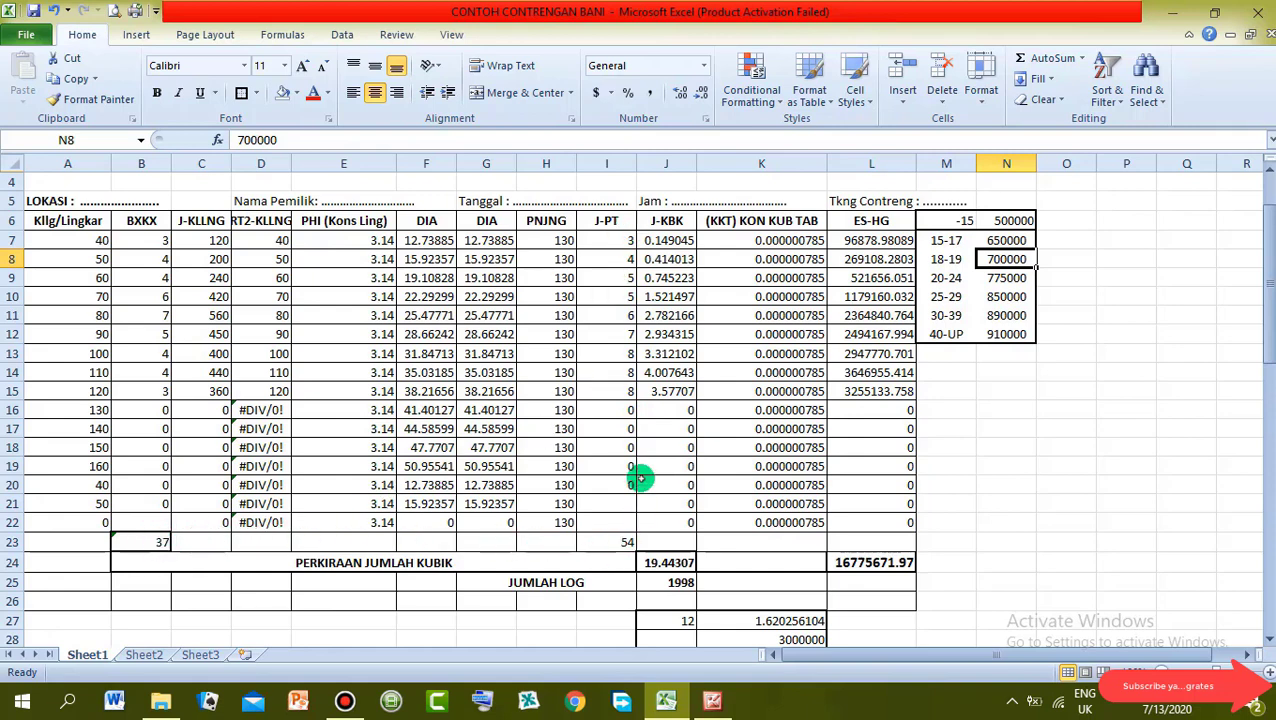
left_click(606, 541)
Switch to File Explorer and open photo 20140928_163410 from the STOK folder, dismissing the Office activation dialog.
left_click(163, 702)
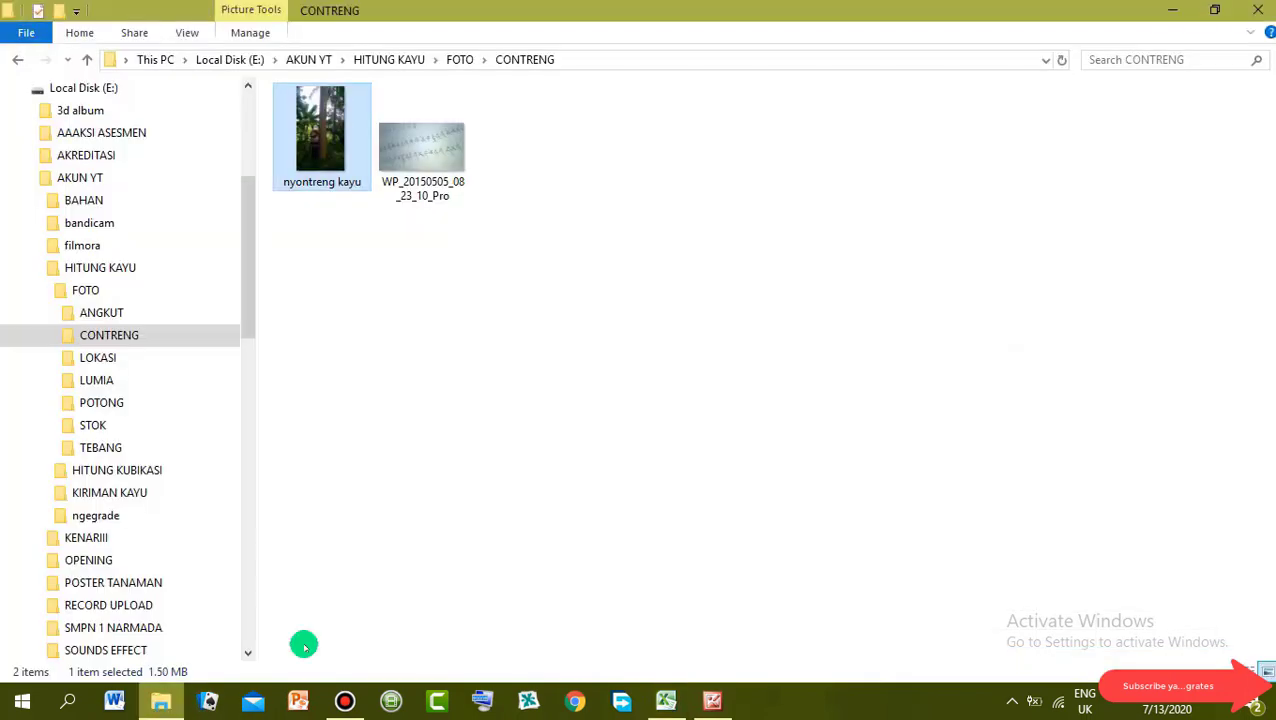
left_click(484, 60)
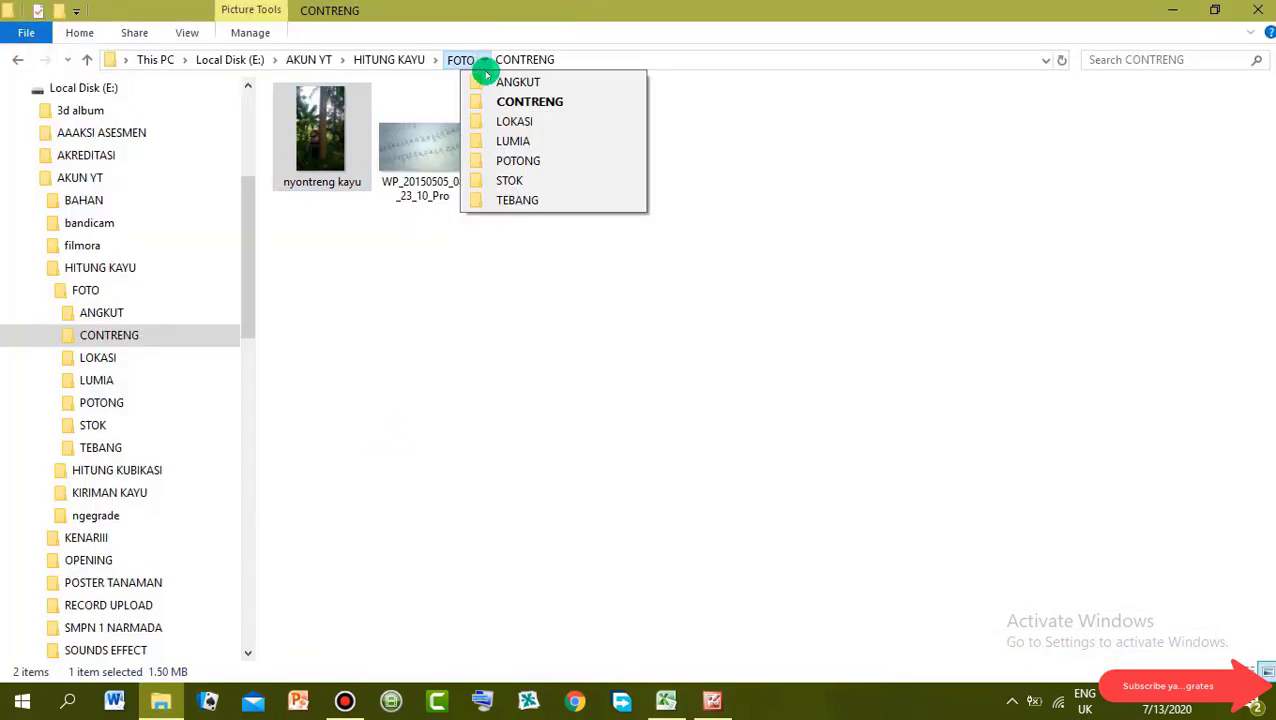
left_click(498, 180)
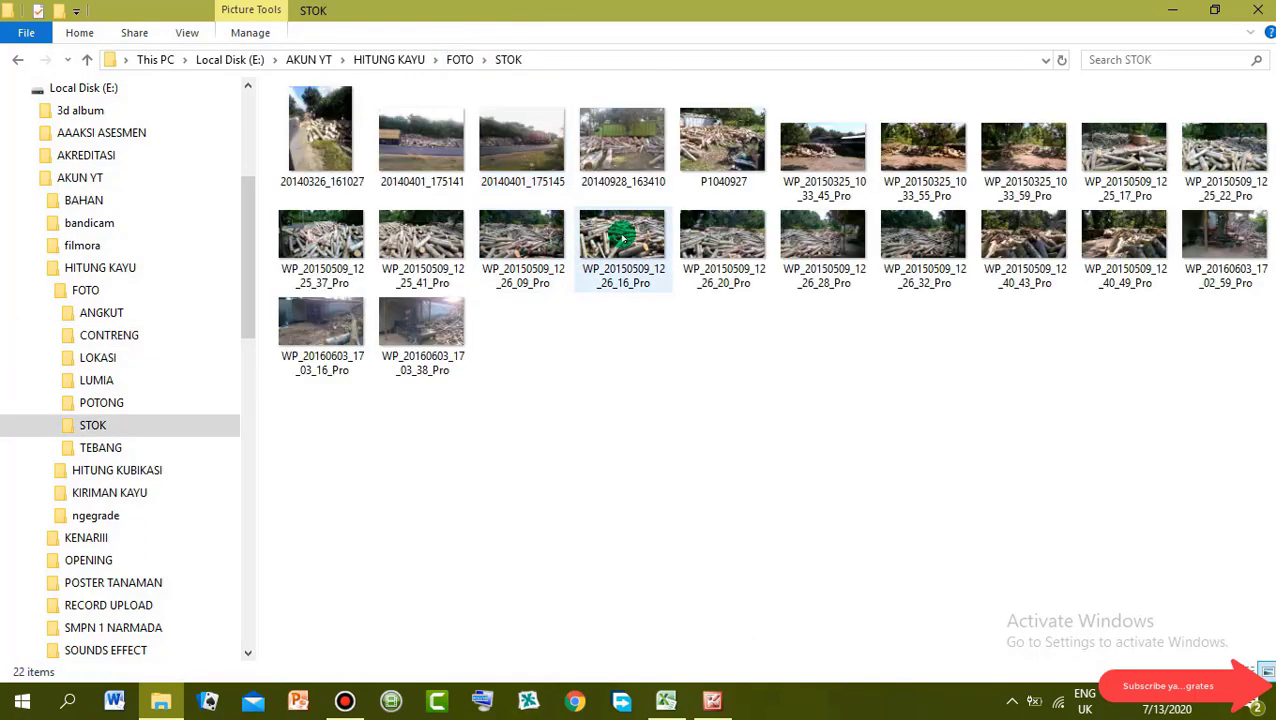
left_click(624, 130)
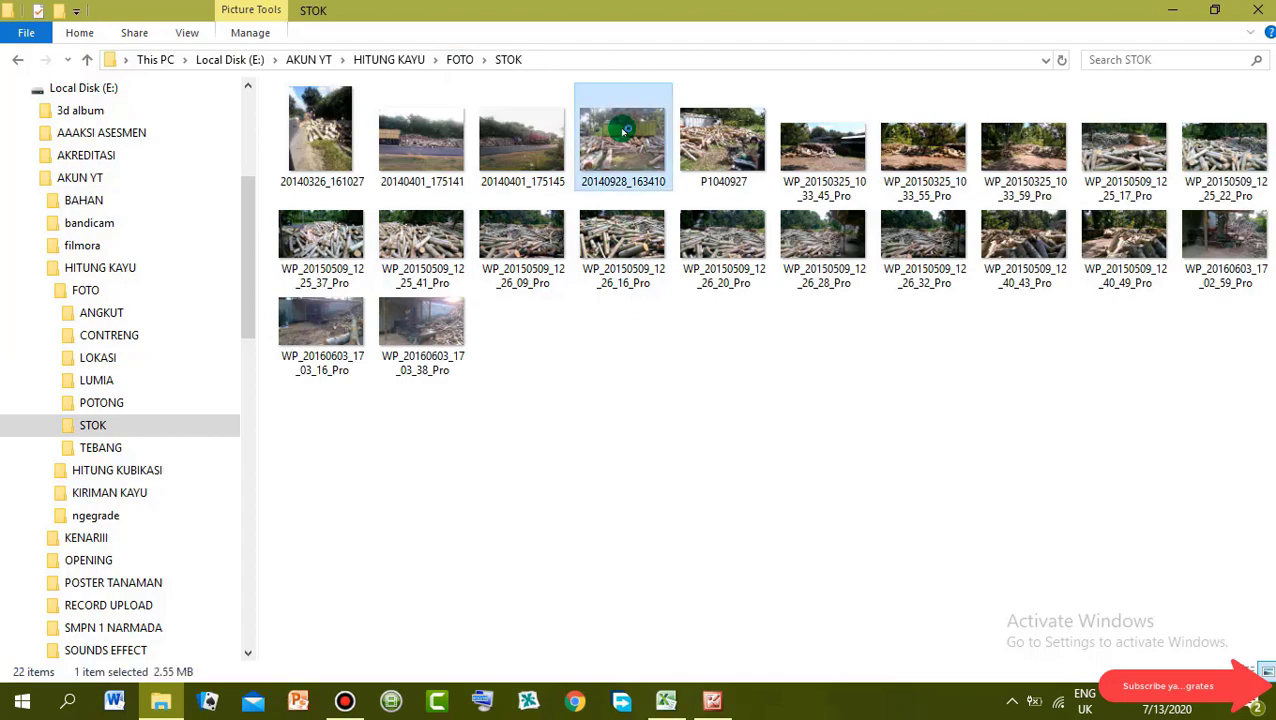
double_click(624, 130)
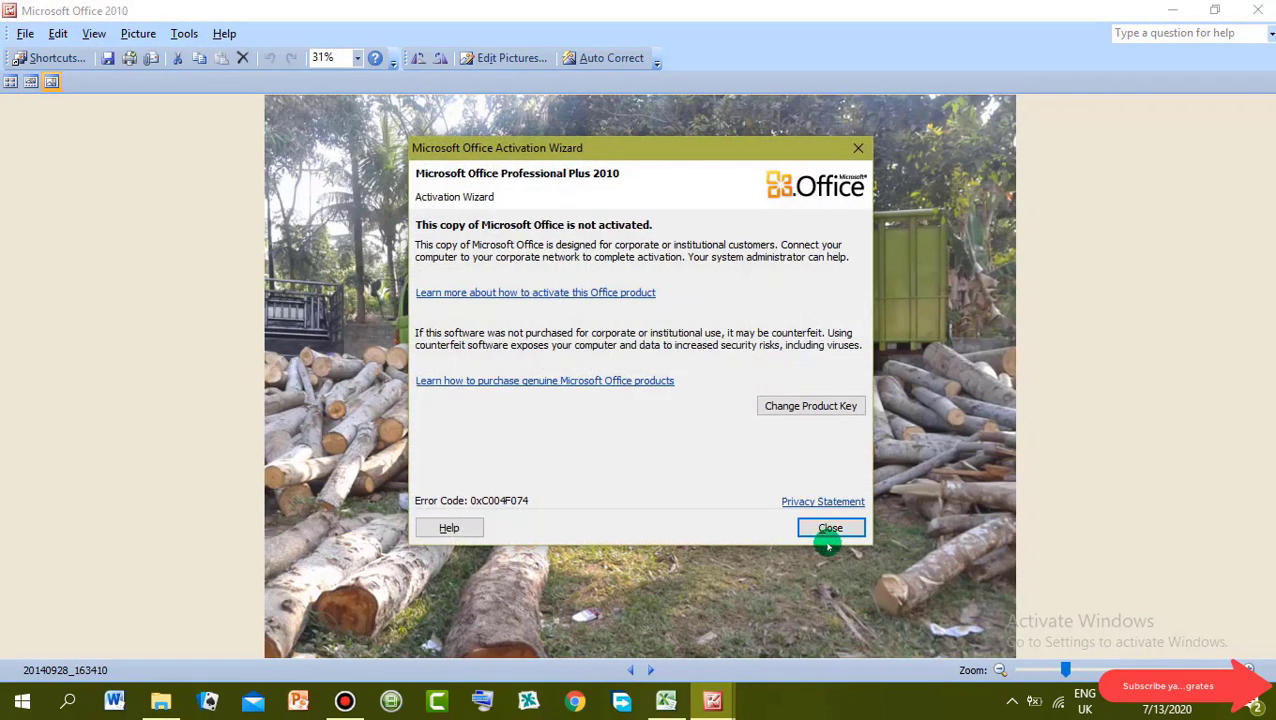
left_click(829, 530)
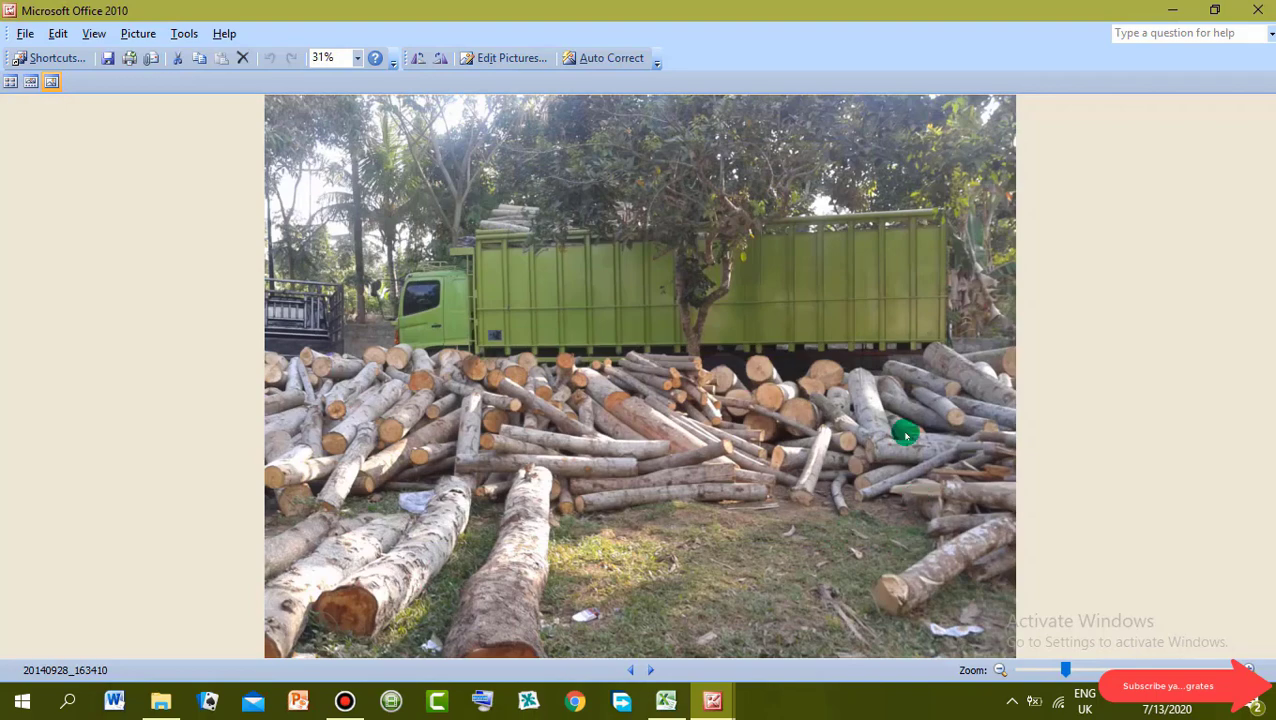
Browse the log-yard photos in the STOK folder from P1040927 through WP_20150509_12_40_49_Pro.
left_click(651, 670)
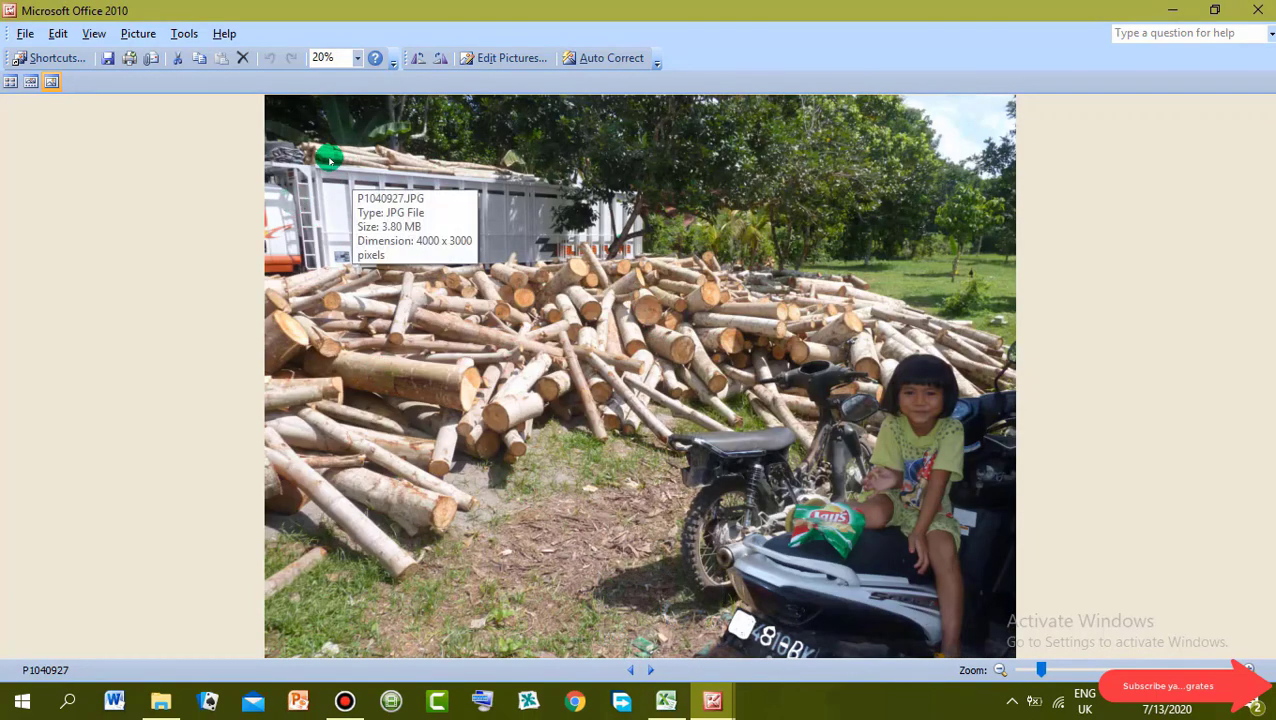
left_click(650, 670)
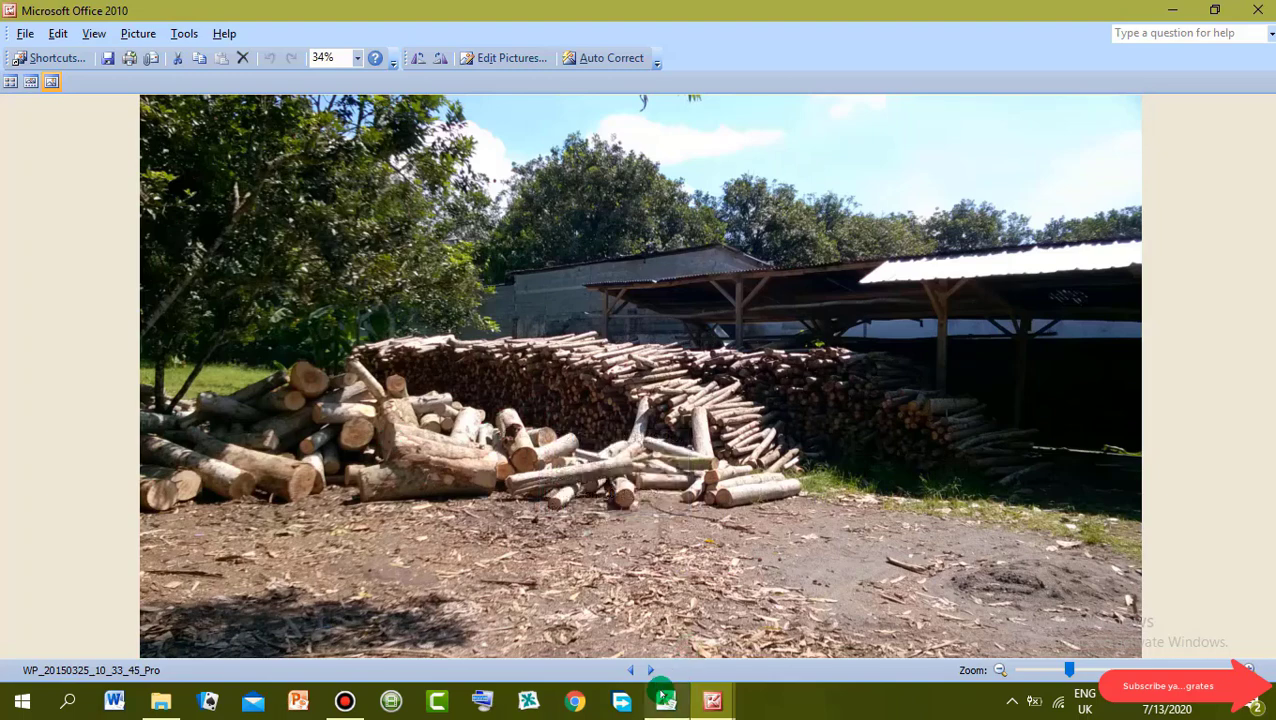
left_click(651, 669)
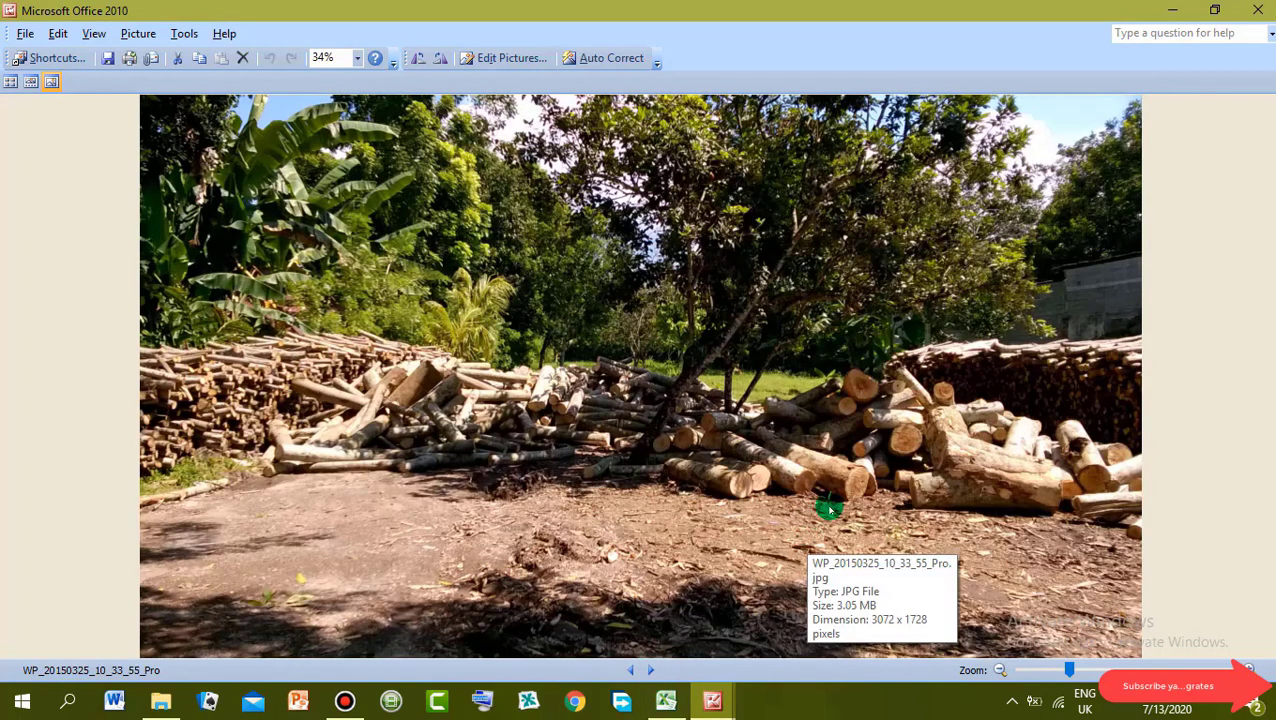
left_click(651, 669)
left_click(651, 669)
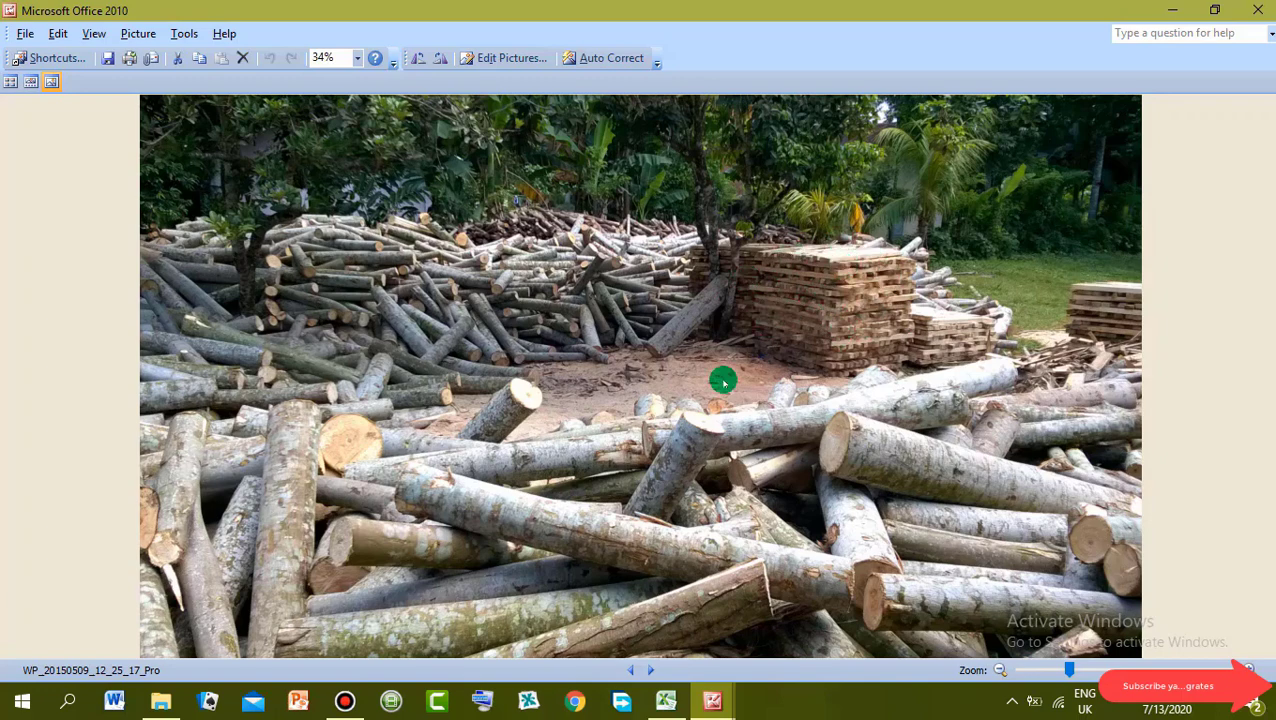
left_click(649, 671)
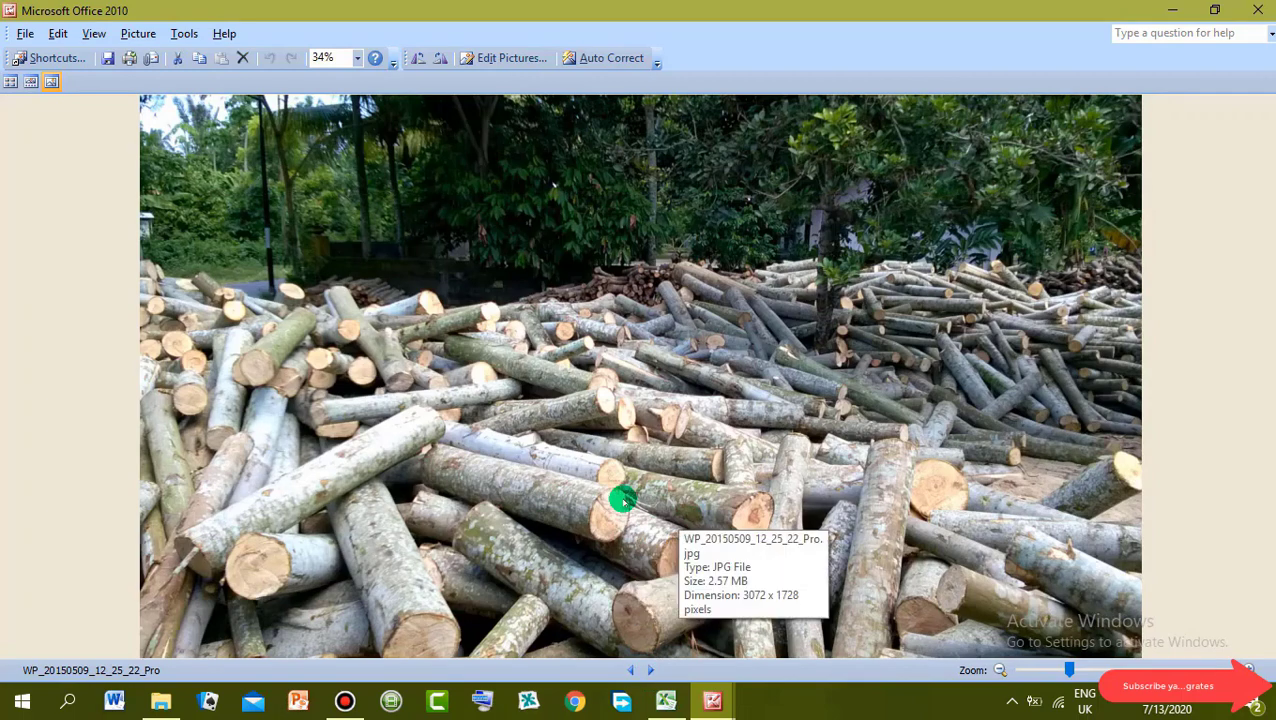
left_click(651, 671)
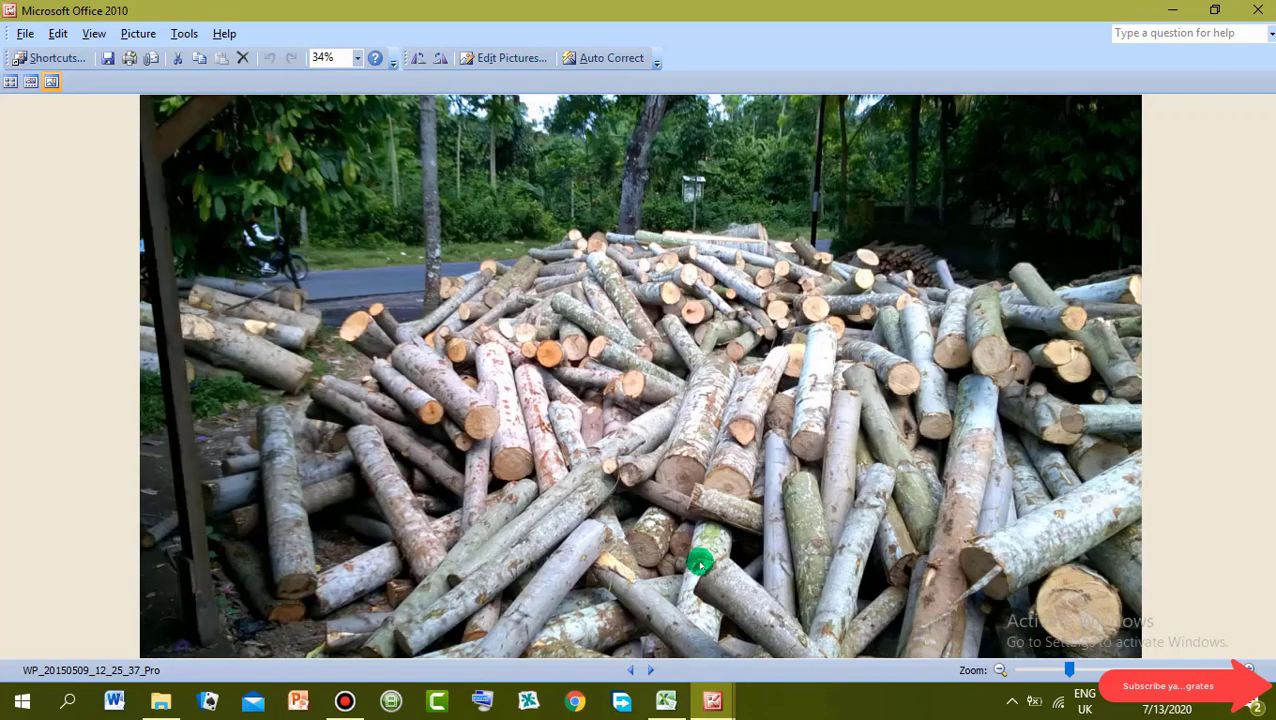
left_click(649, 671)
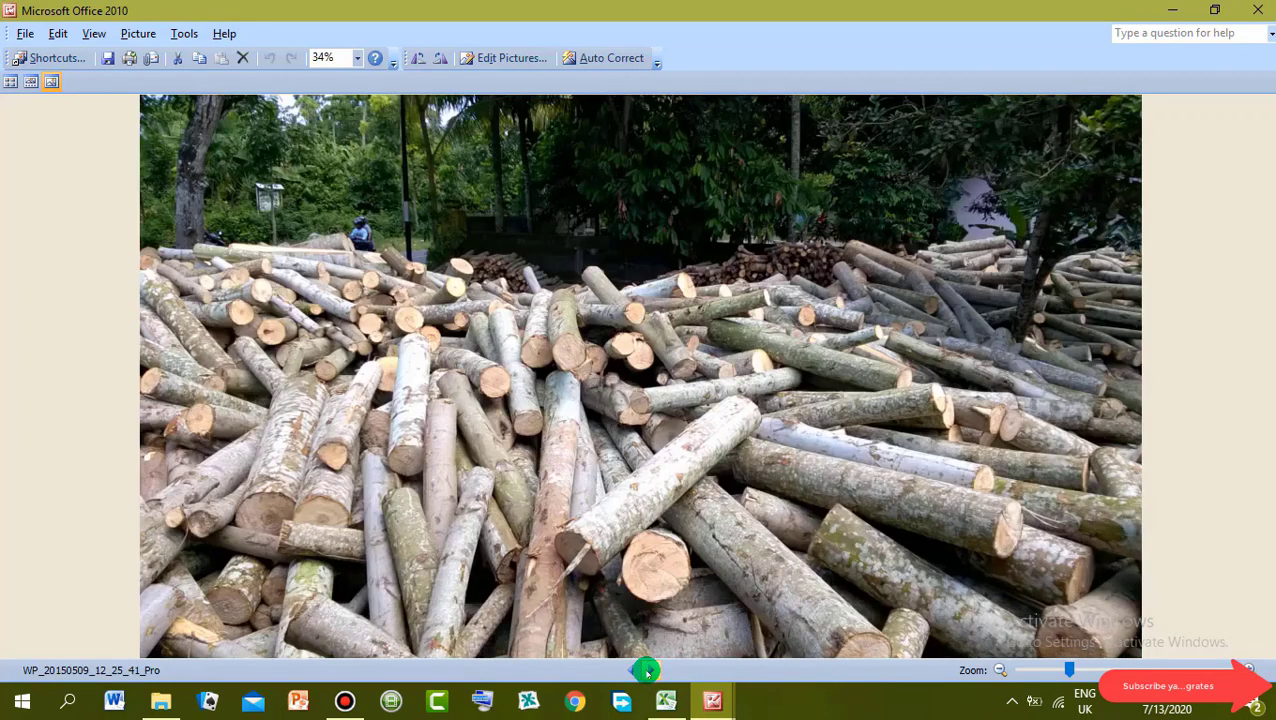
left_click(648, 671)
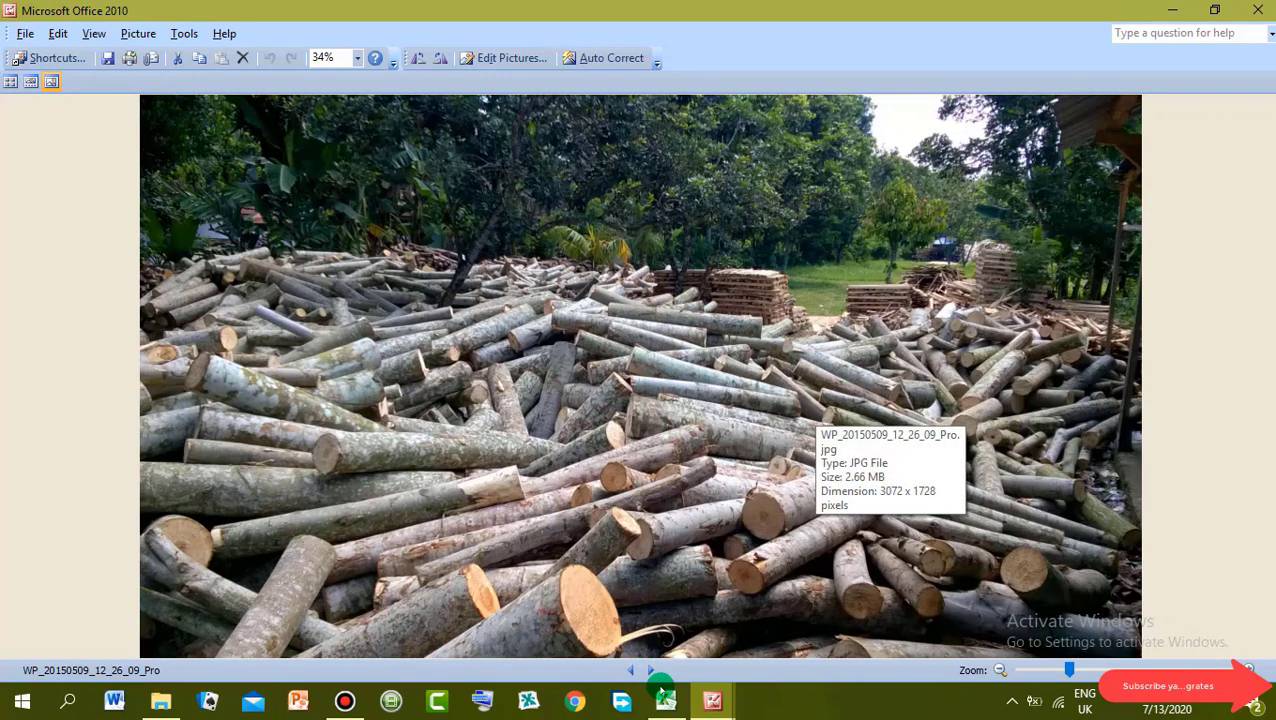
left_click(650, 671)
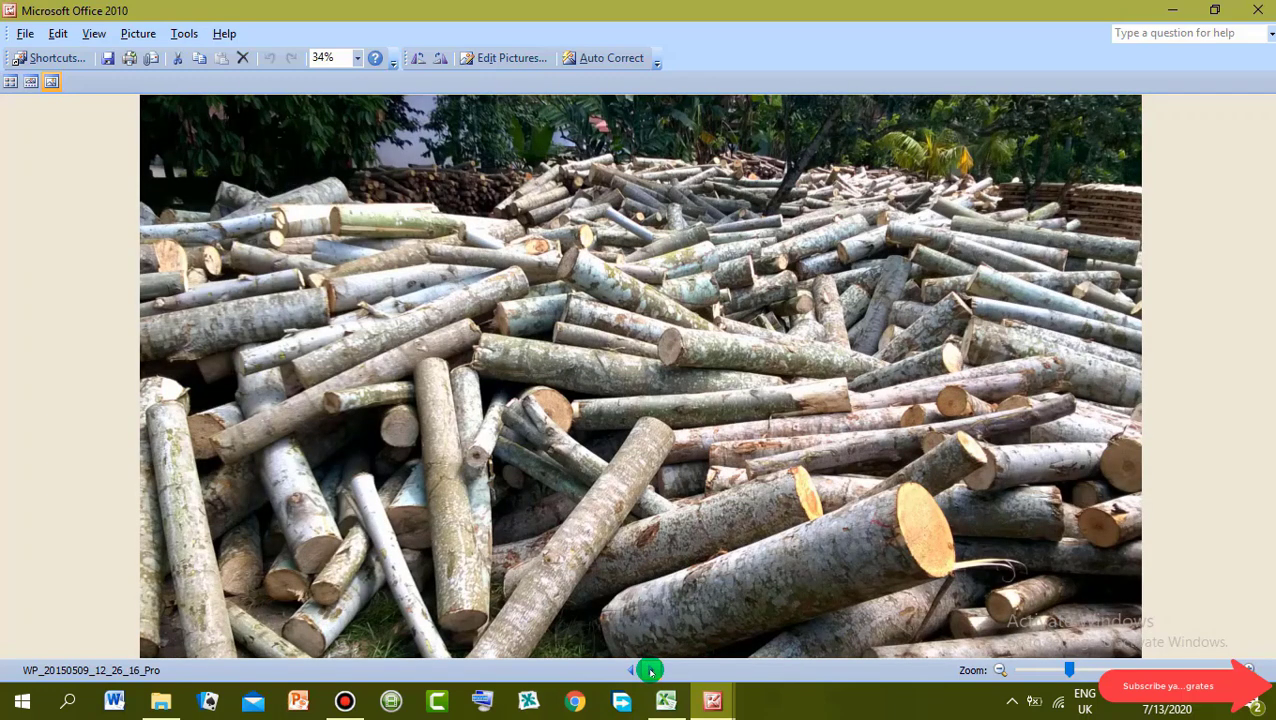
left_click(650, 671)
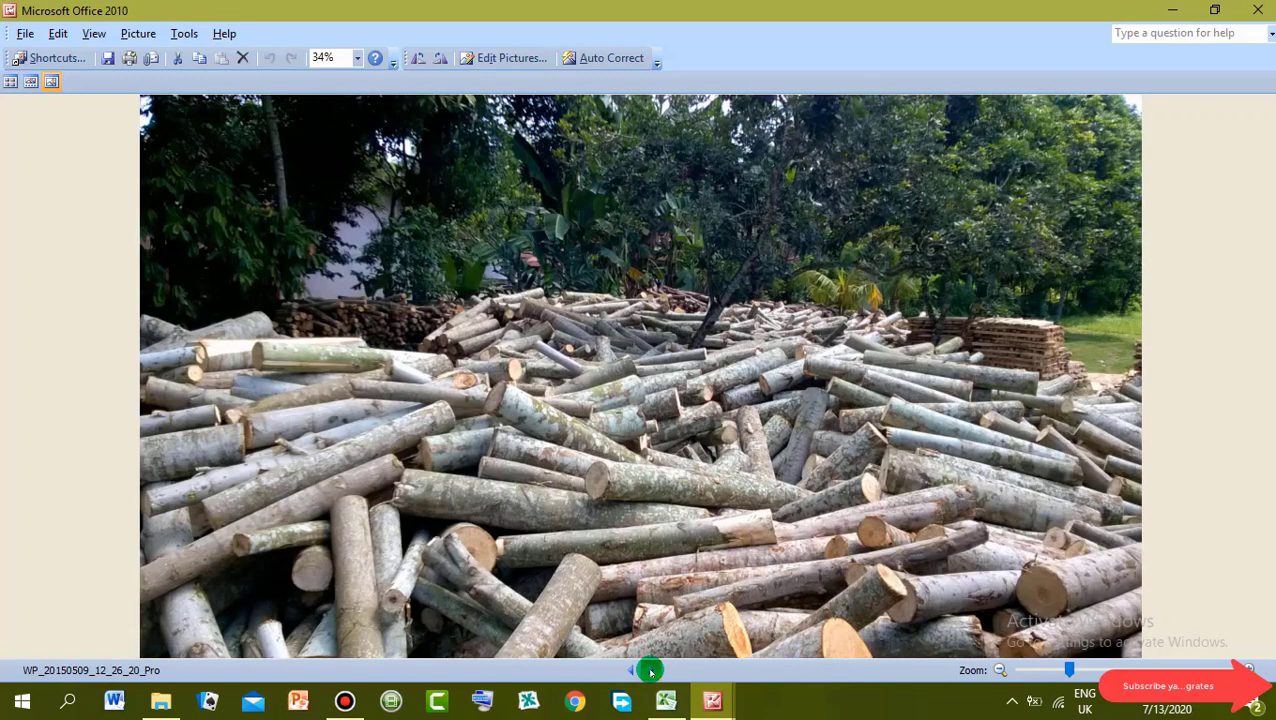
left_click(650, 671)
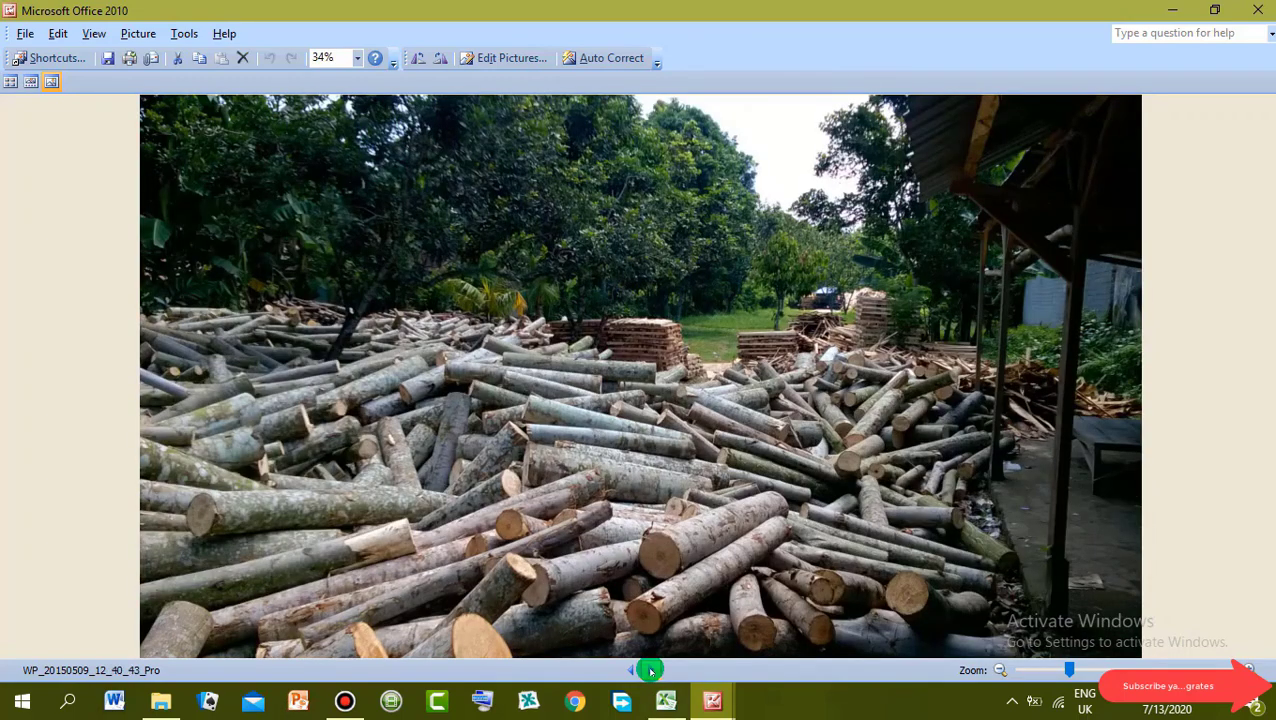
left_click(650, 671)
left_click(650, 671)
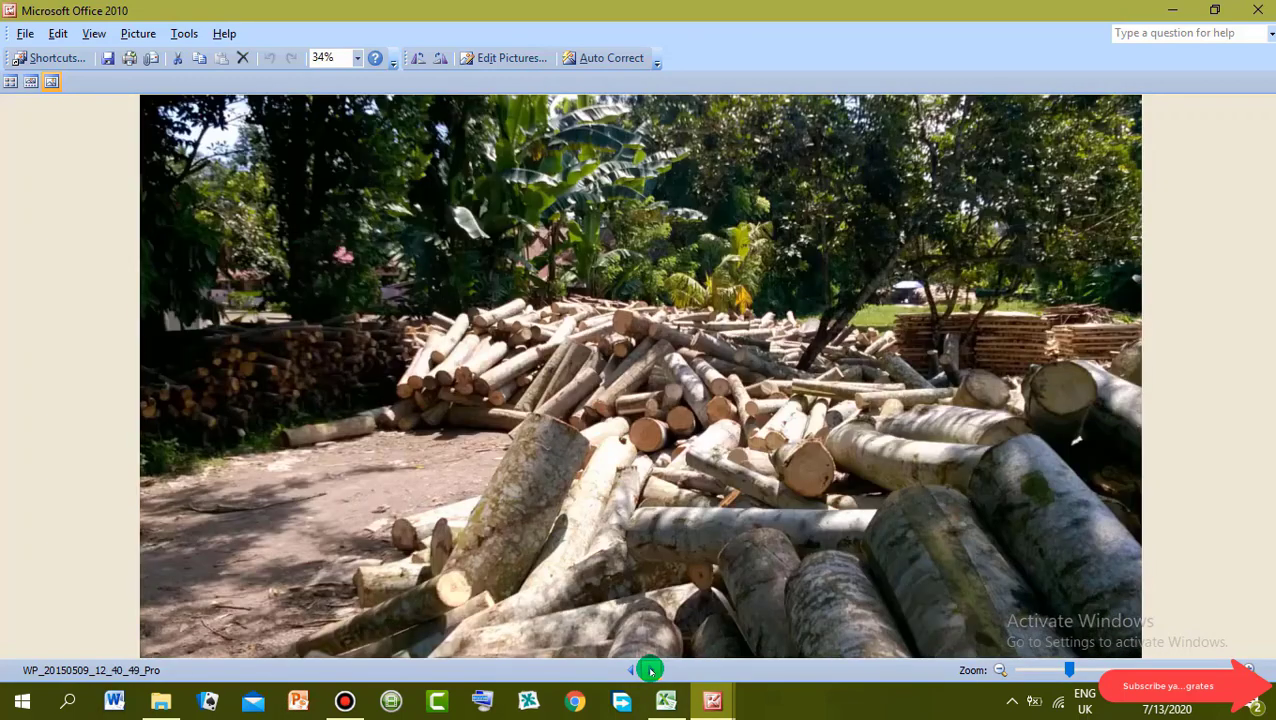
View the sawing machine photos WP_20160603_17_02_59_Pro through WP_20160603_17_03_38_Pro, and close the picture viewer.
left_click(650, 671)
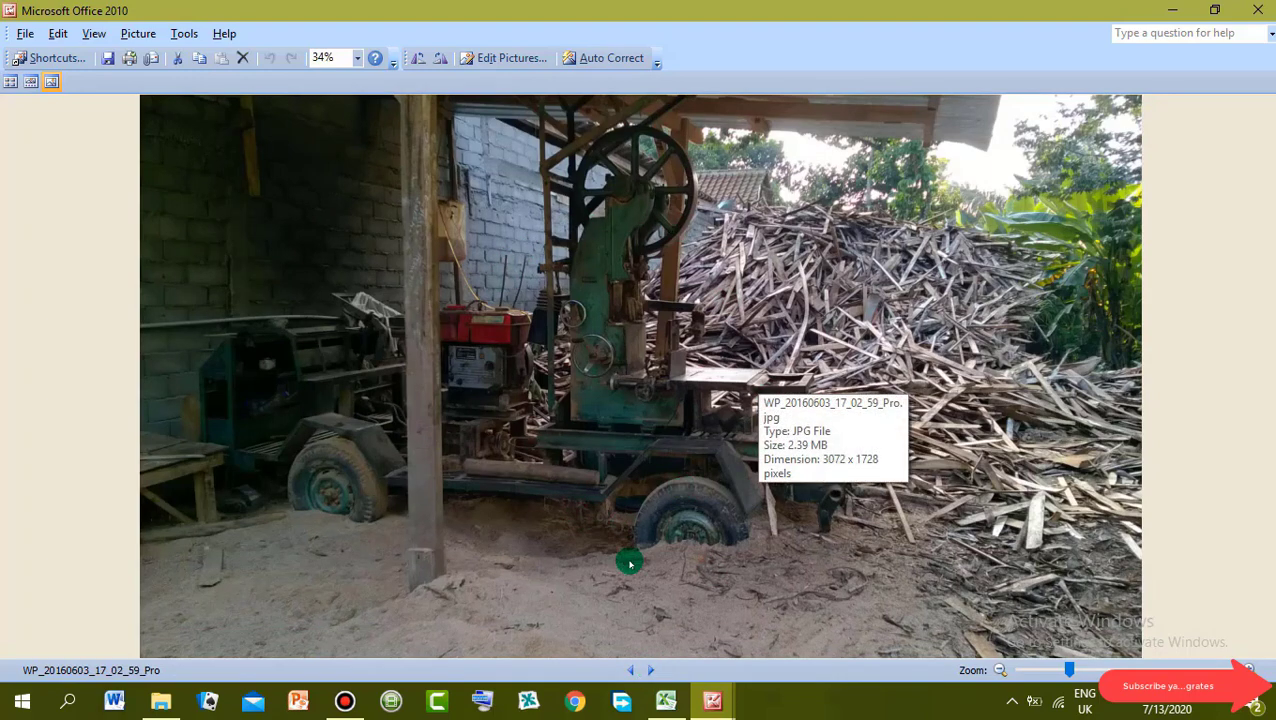
left_click(652, 672)
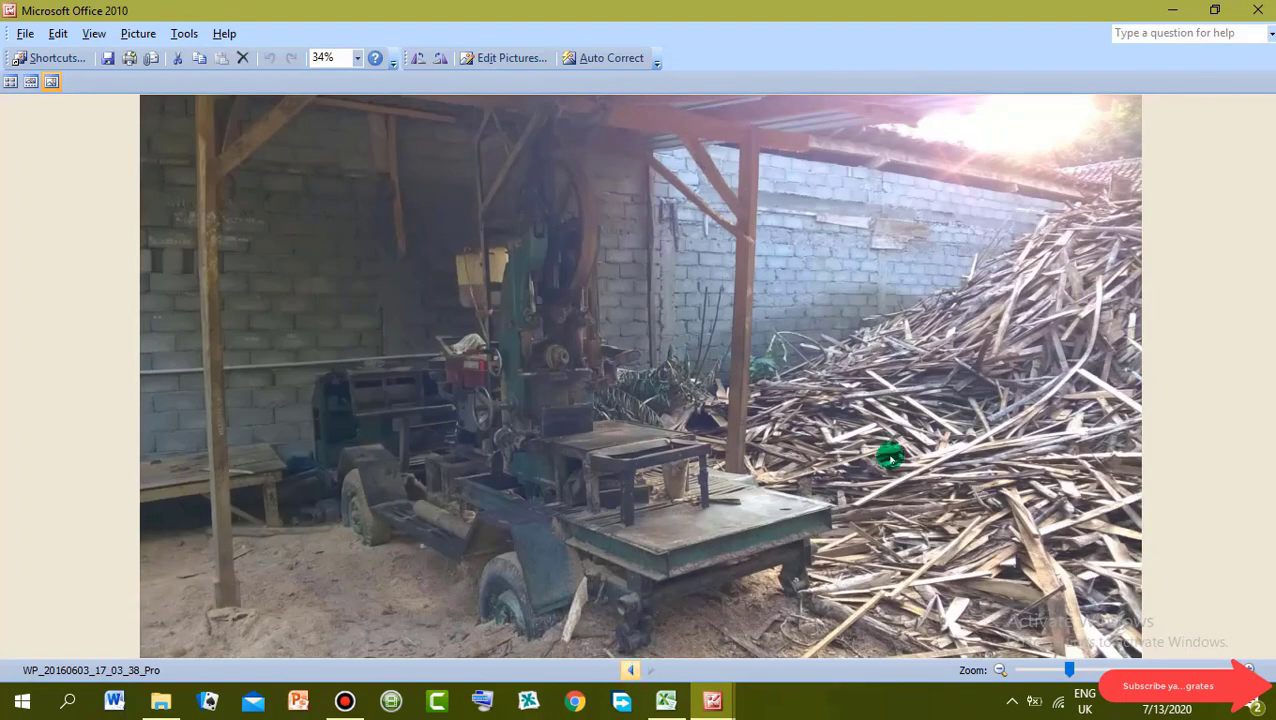
left_click(1252, 11)
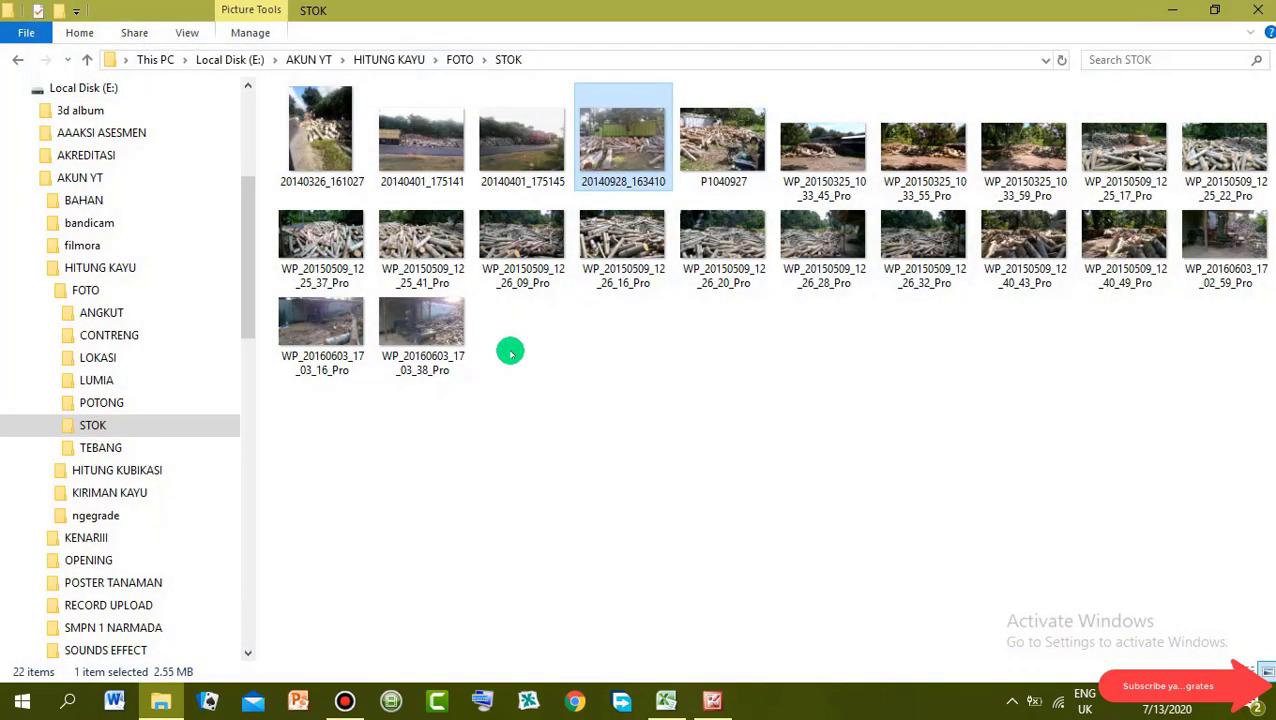
Switch to the Excel sheet and examine the prices per diameter class in the table from N7 to N12.
left_click(666, 701)
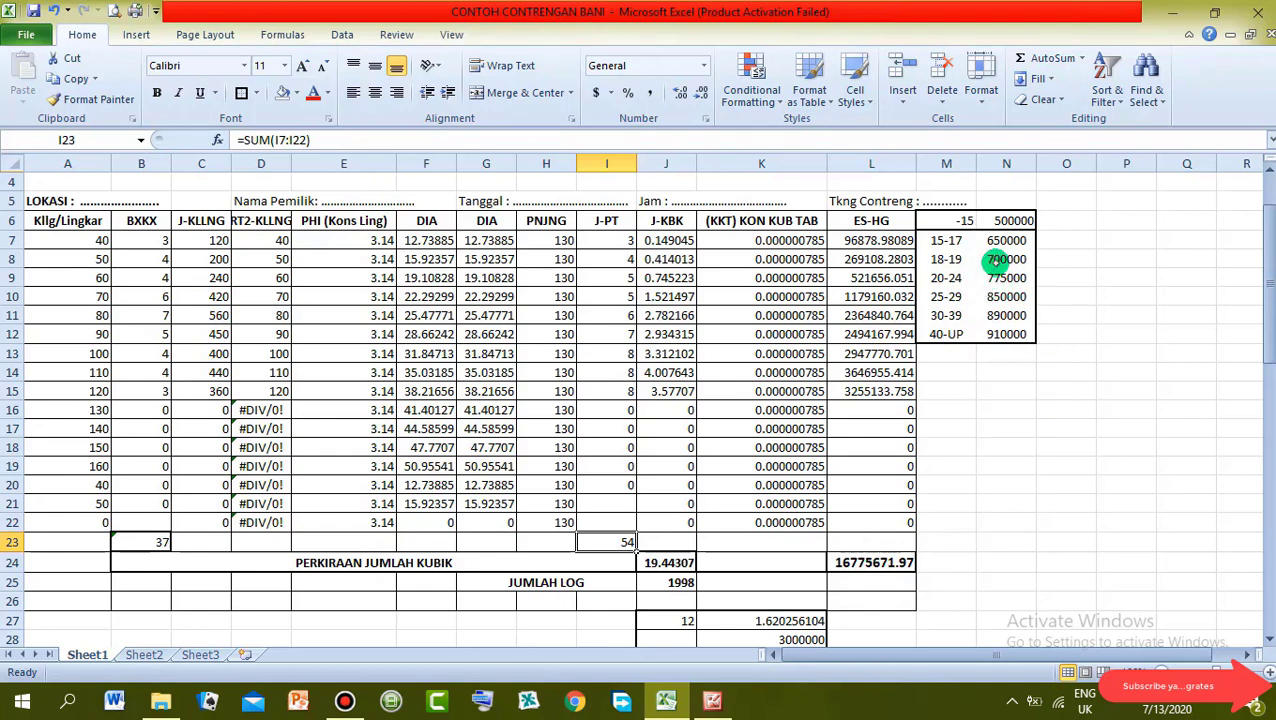
left_click(997, 260)
left_click(991, 240)
left_click(984, 259)
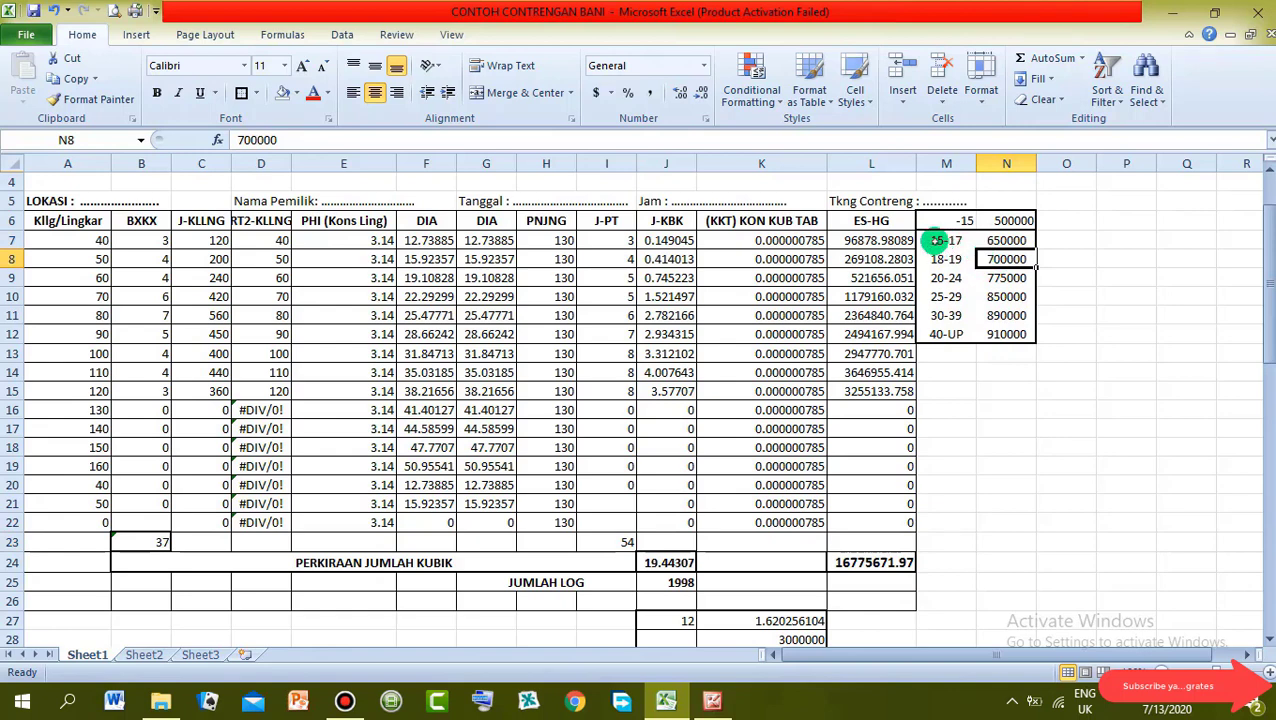
left_click(938, 240)
left_click(1000, 241)
left_click(1000, 278)
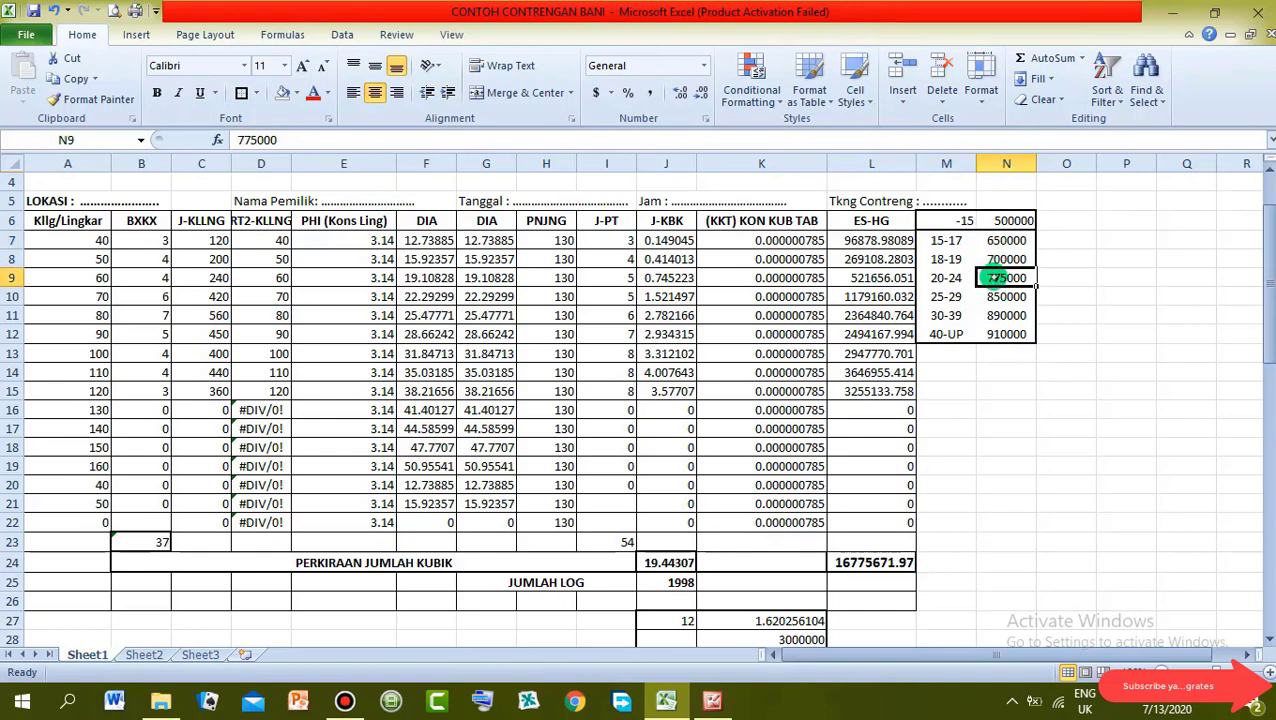
left_click(1000, 297)
left_click(990, 334)
Check the total price formula in L24 and the PERKIRAAN BIAYA cost formula in J29.
left_click(856, 564)
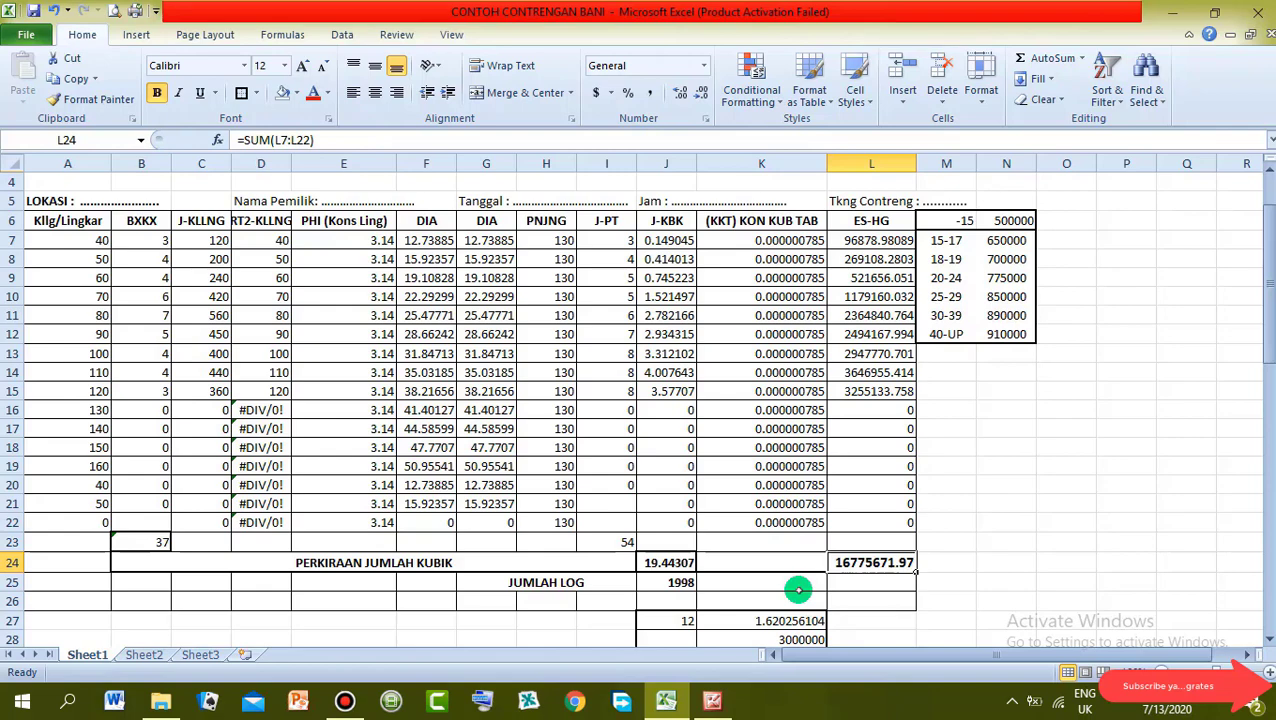
scroll(798, 590, "down", 1)
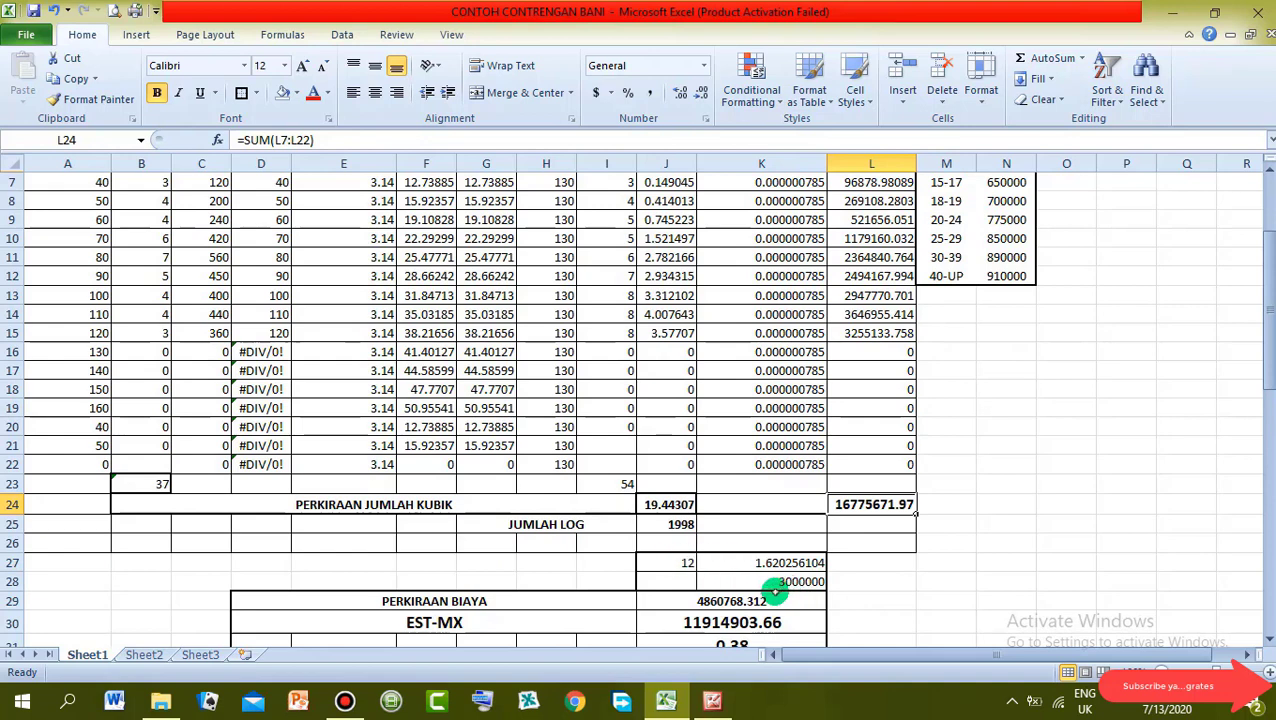
left_click(704, 601)
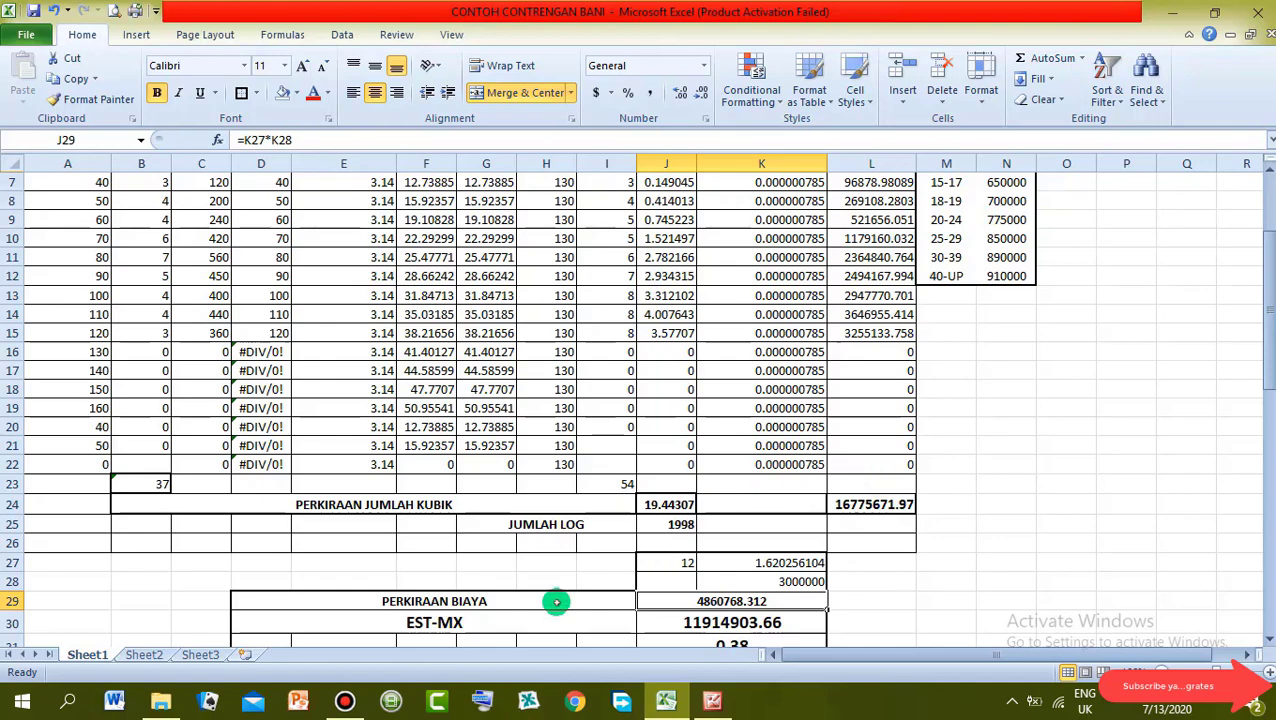
Switch to File Explorer and open photo WP_20150404_14_16_28_Pro from the ANGKUT folder, dismissing the Office activation dialog.
left_click(164, 703)
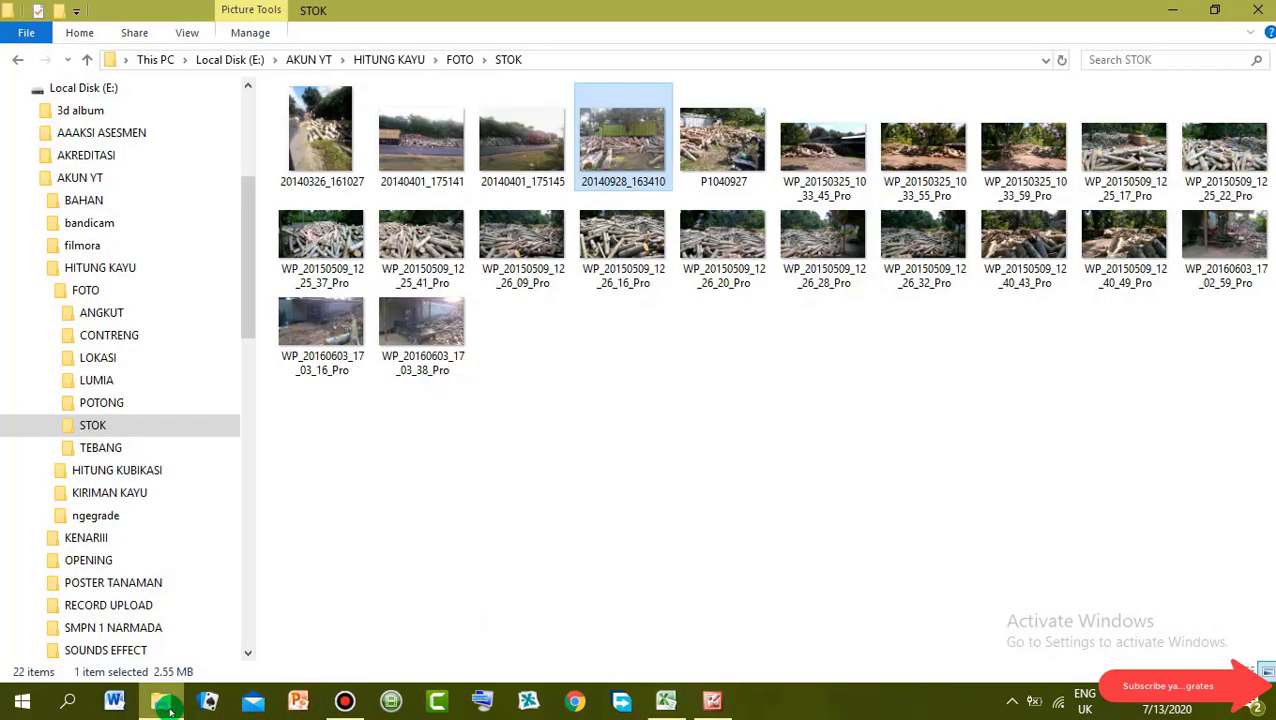
left_click(486, 61)
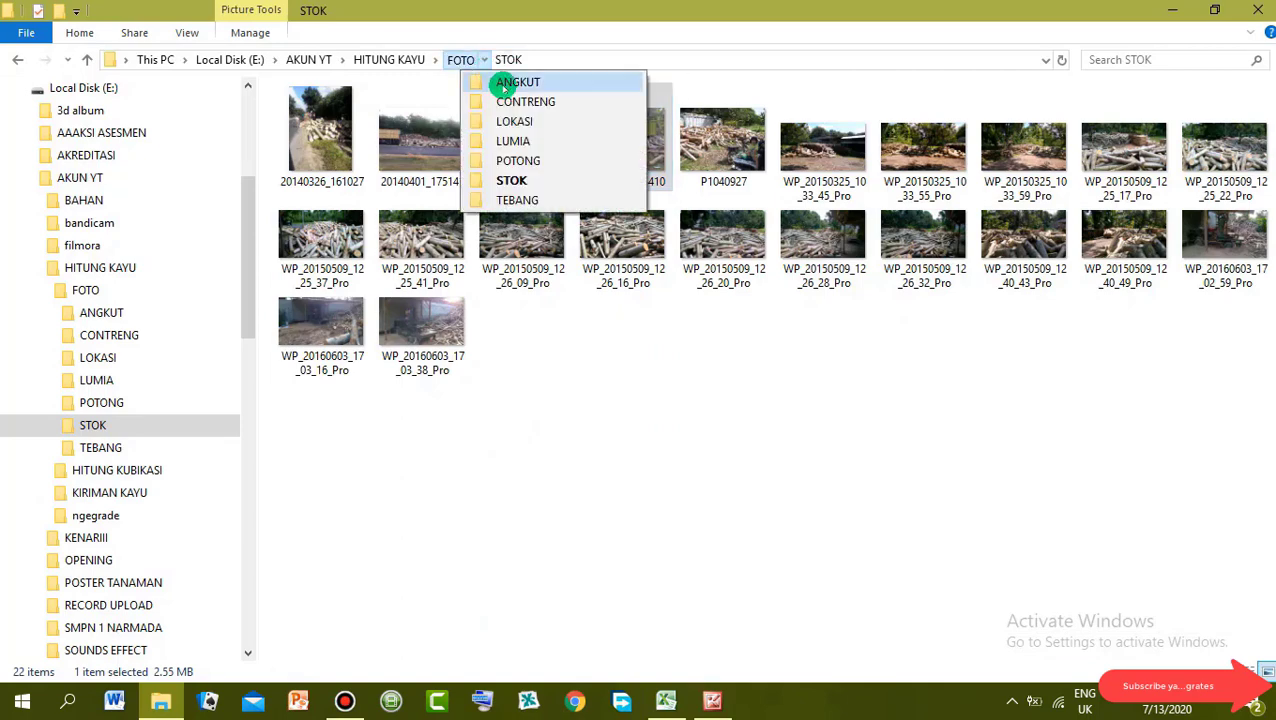
left_click(505, 81)
double_click(343, 107)
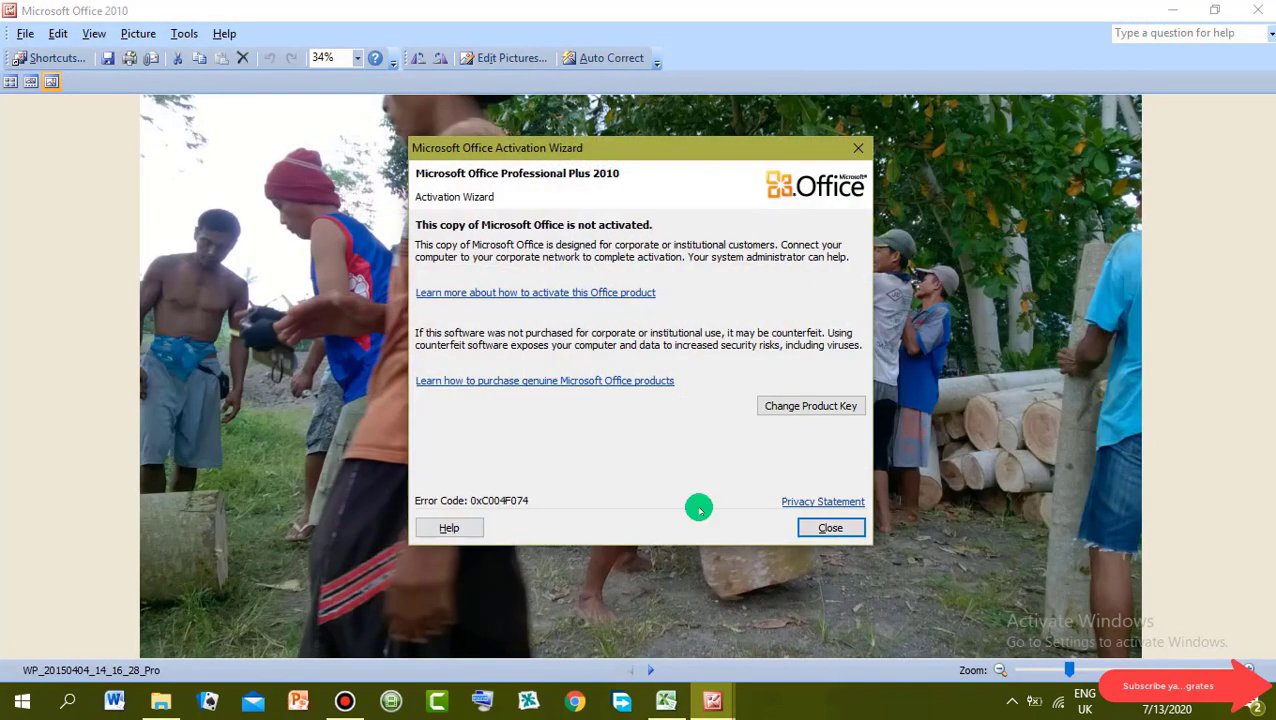
left_click(818, 527)
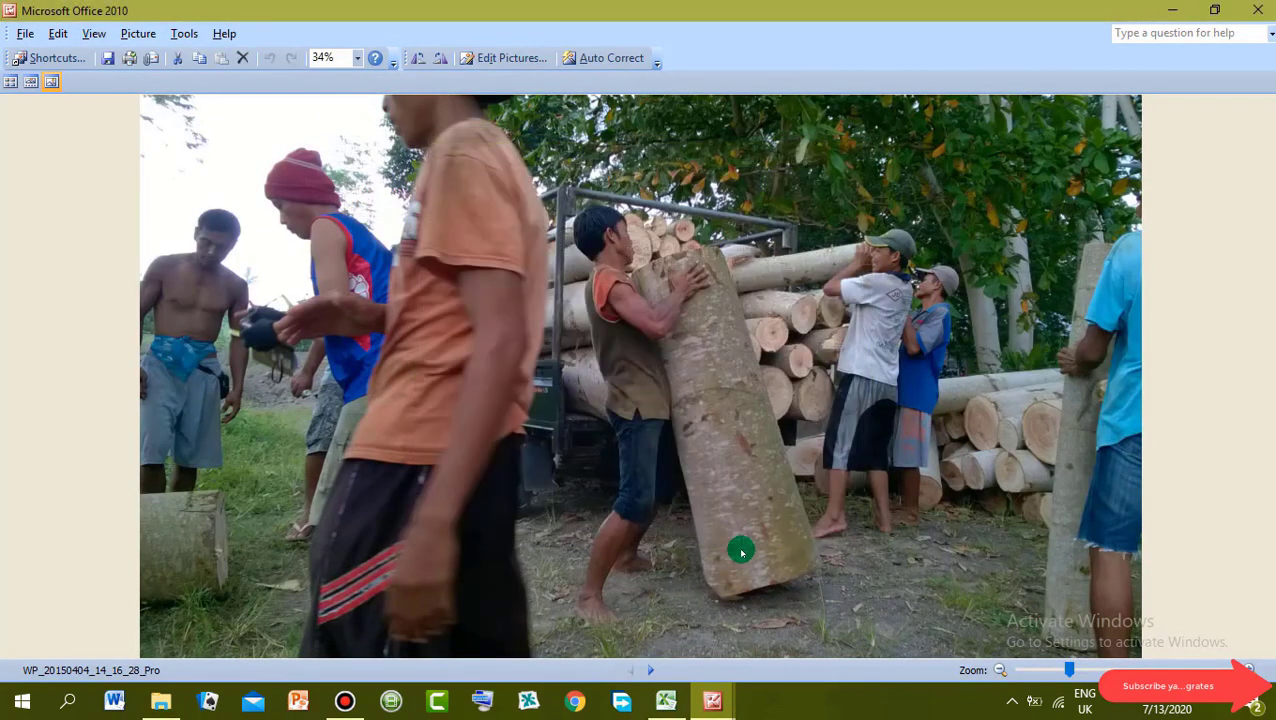
Browse the log loading and transport photos in the ANGKUT folder through WP_20150404_14_45_42_Pro.
left_click(650, 670)
left_click(650, 670)
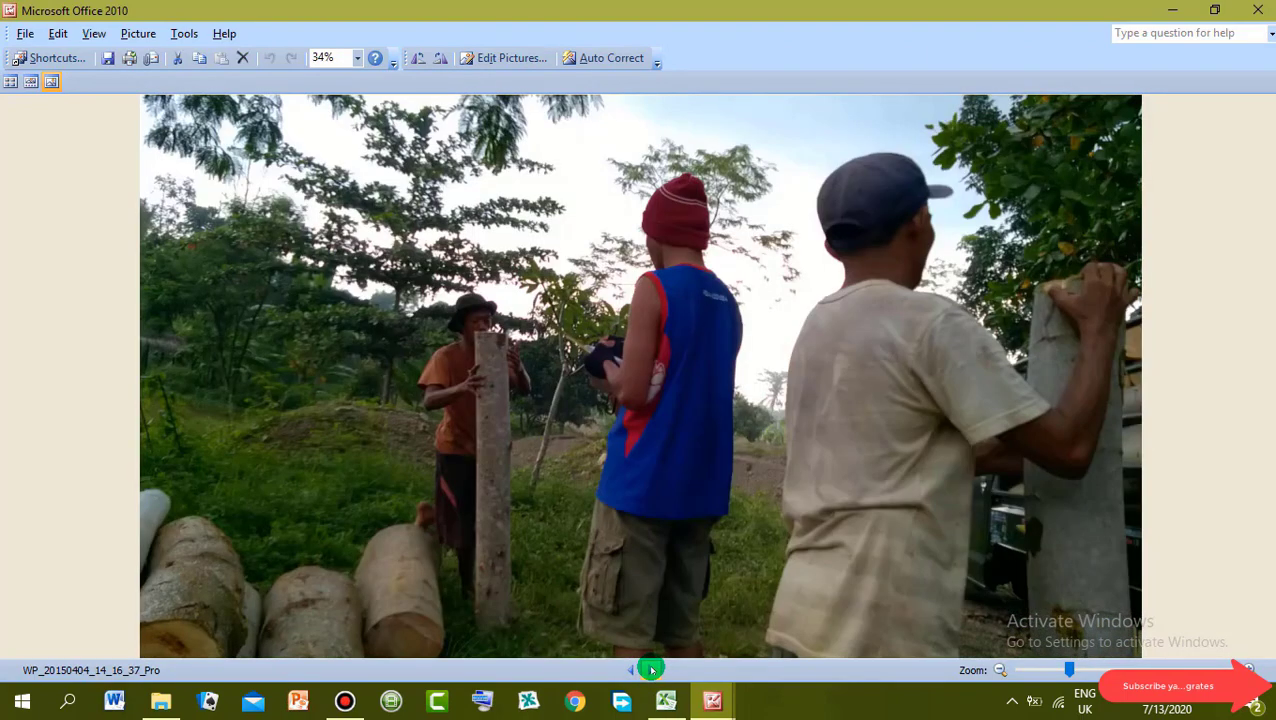
left_click(650, 670)
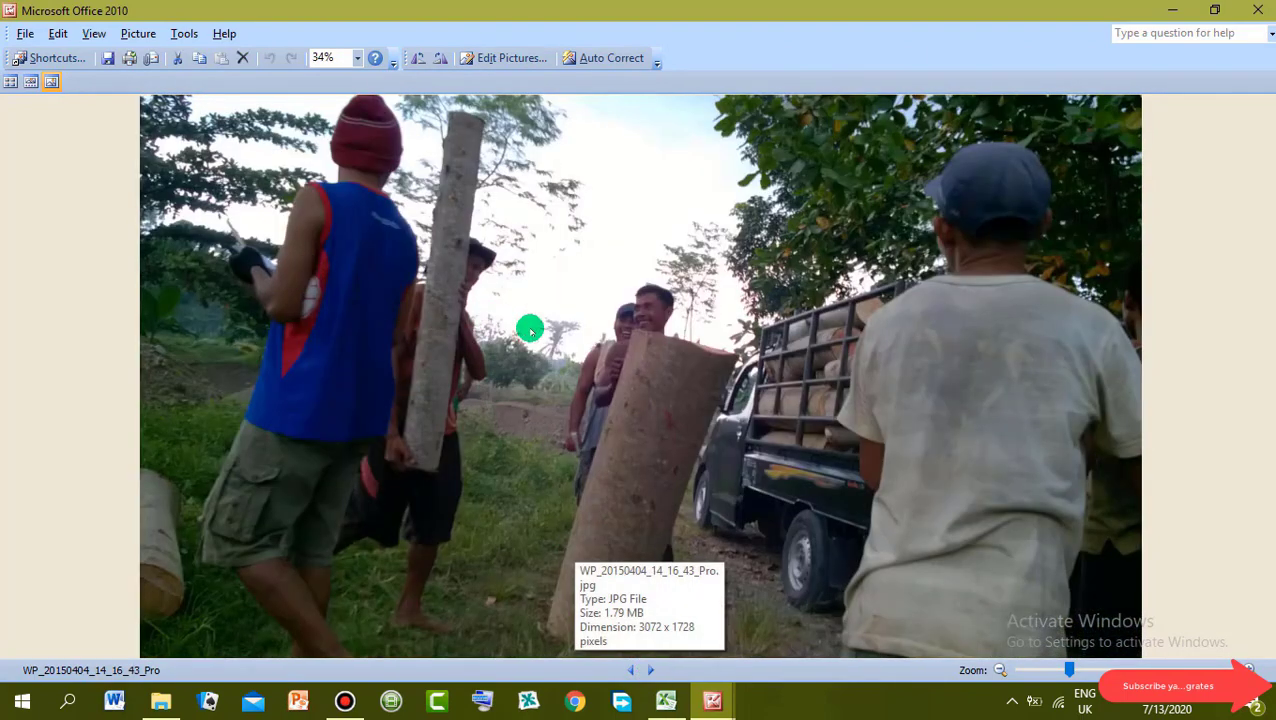
left_click(652, 670)
left_click(652, 670)
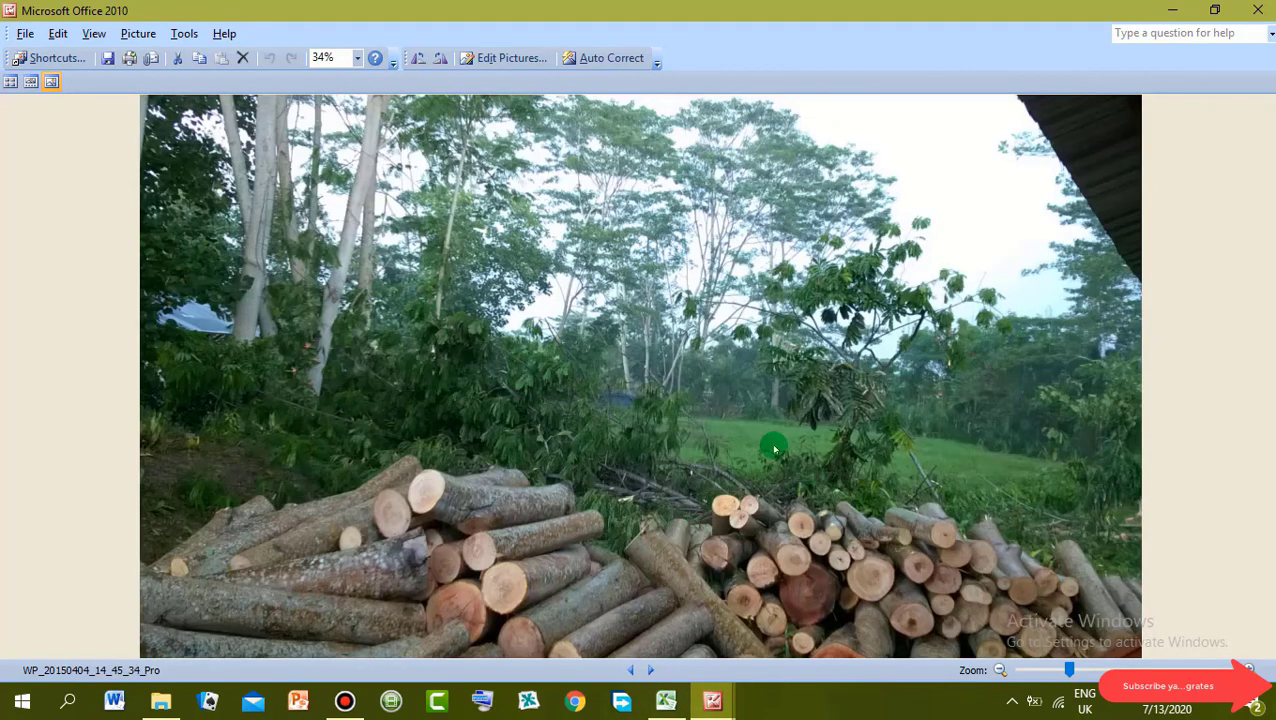
left_click(651, 670)
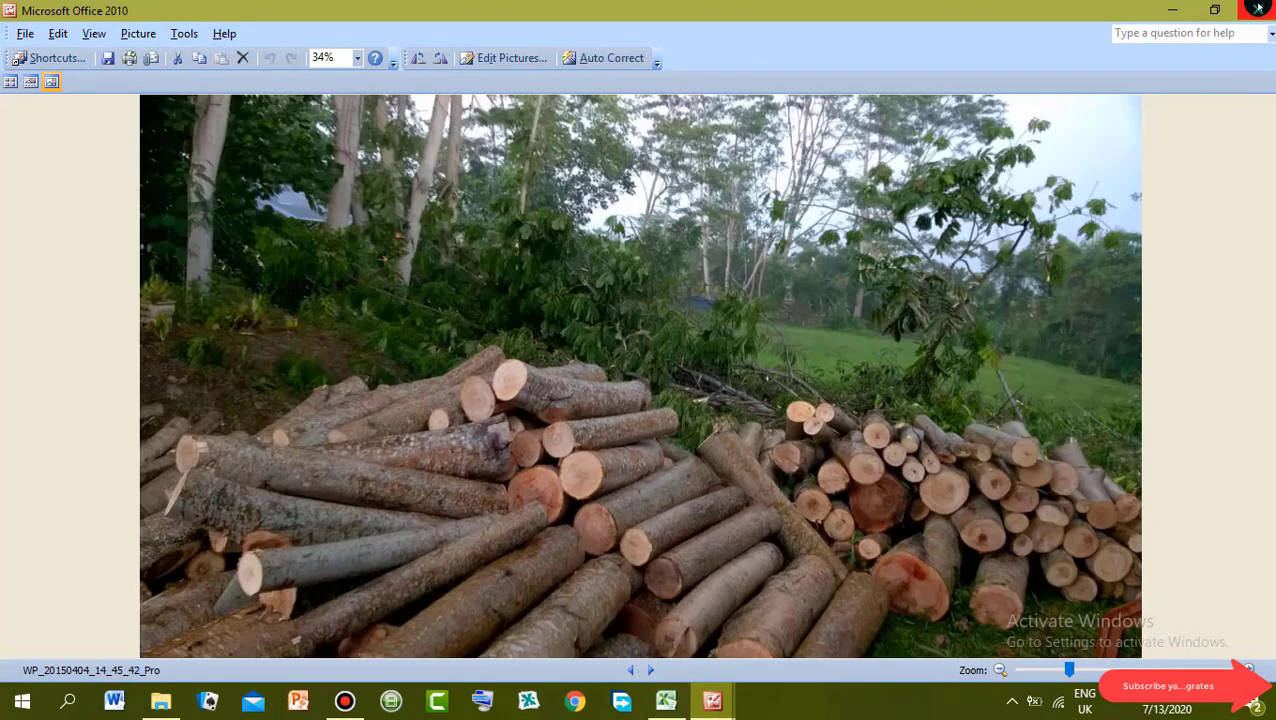
Close the log photo, switch back to the Excel sheet and check the cost value in K28.
left_click(1258, 8)
left_click(663, 702)
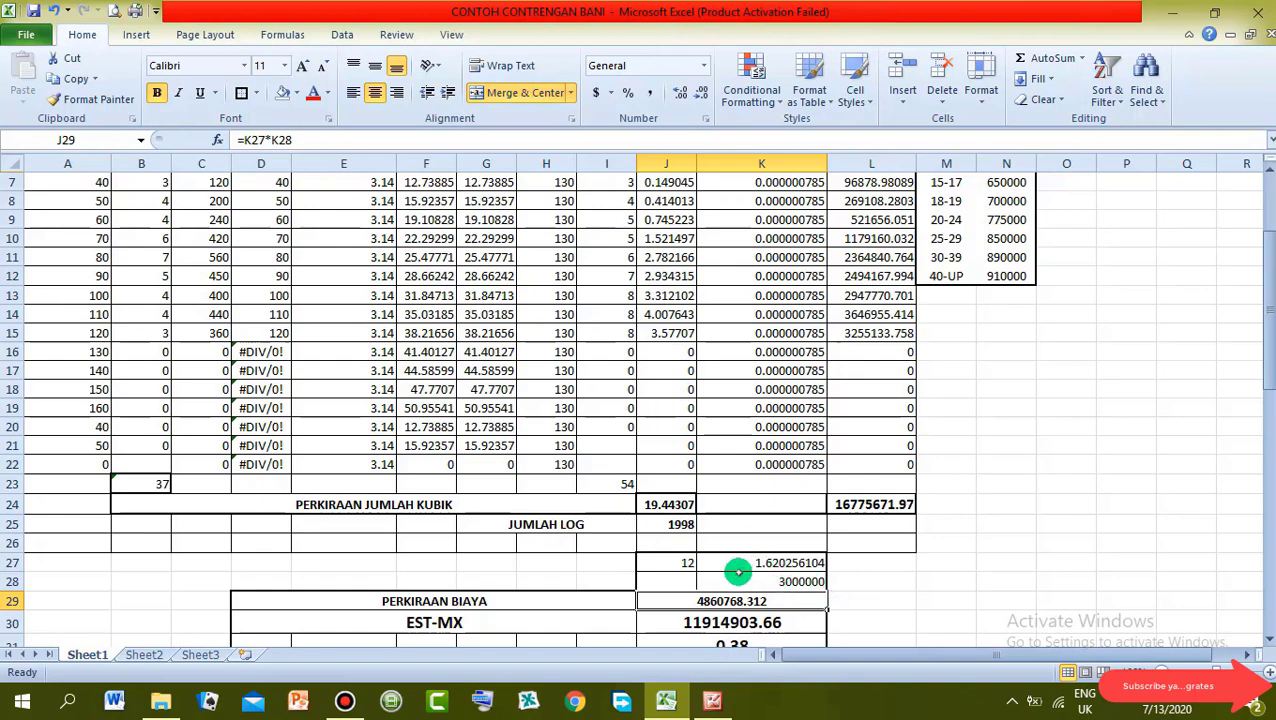
left_click(803, 582)
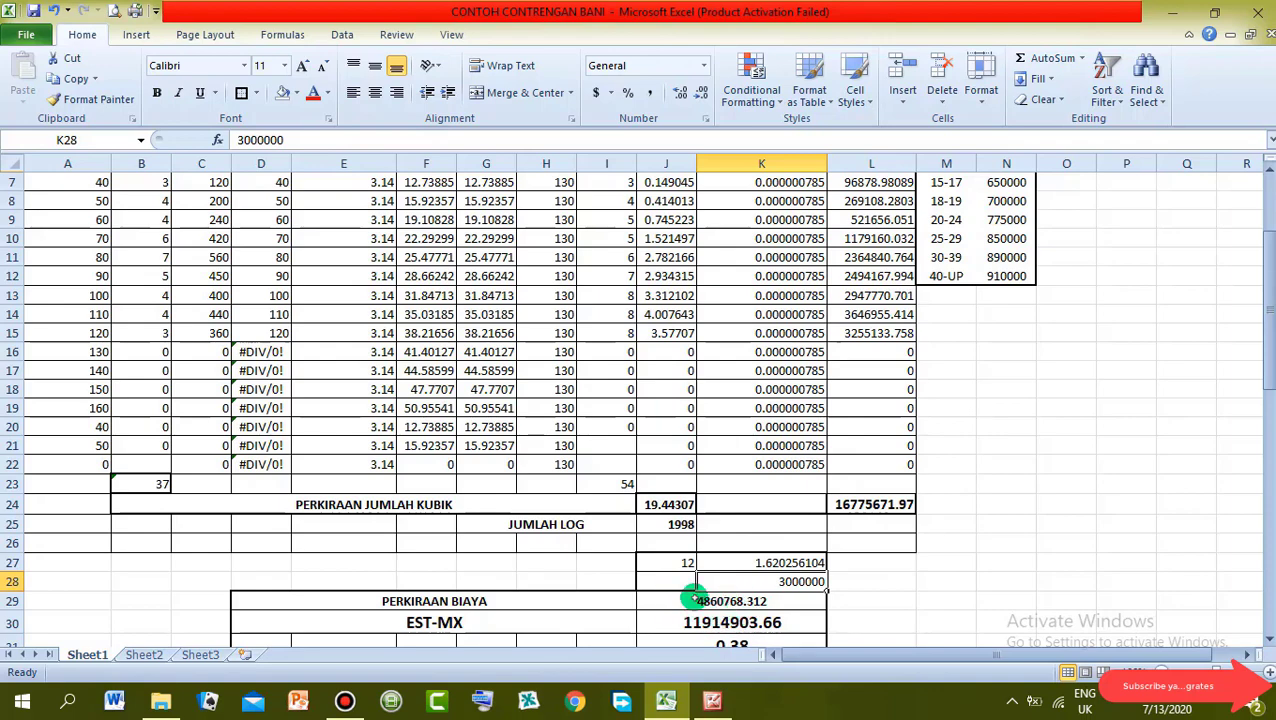
Check the EST-MX formula in J30 against the totals and price table above it, and recheck K28.
scroll(693, 598, "down", 2)
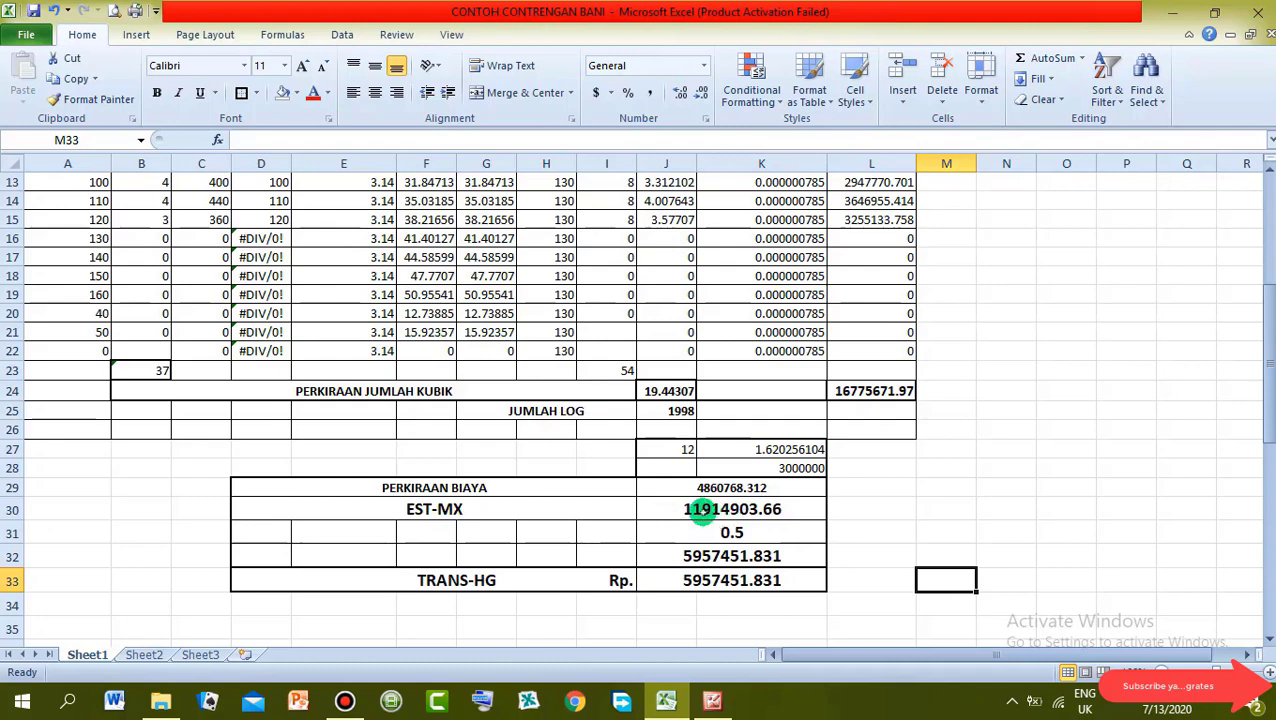
left_click(701, 510)
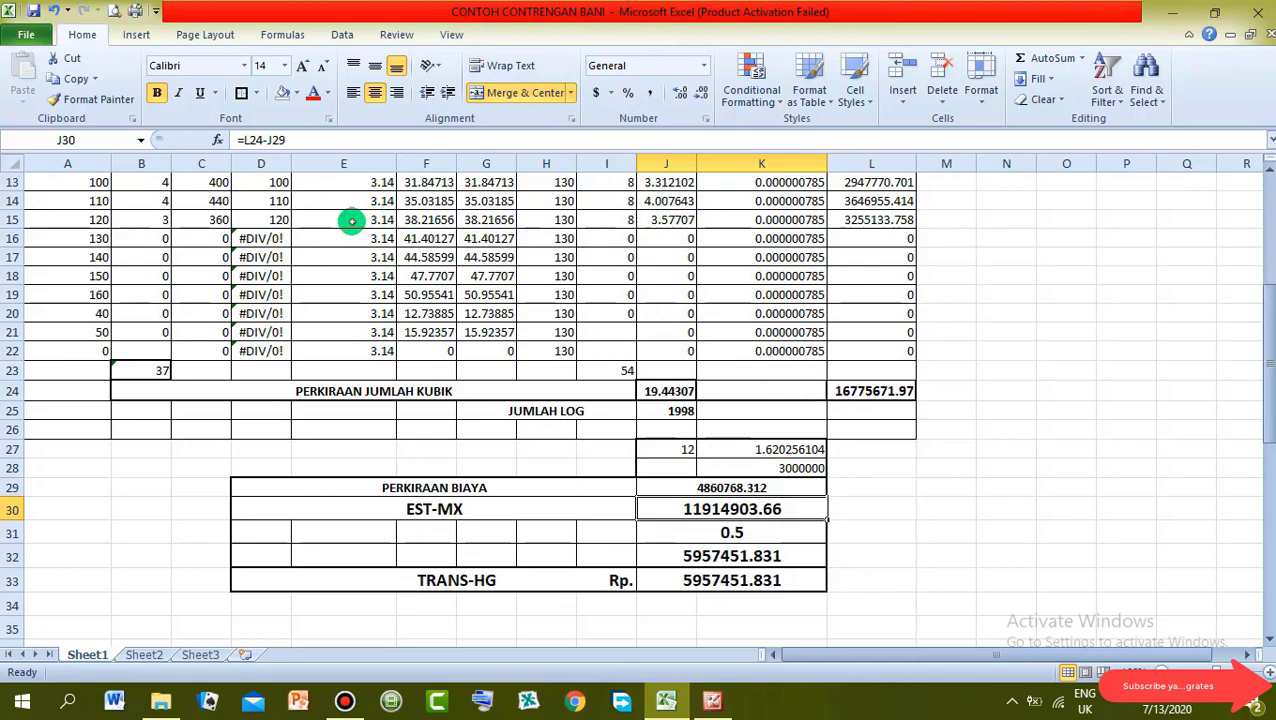
scroll(700, 308, "up", 3)
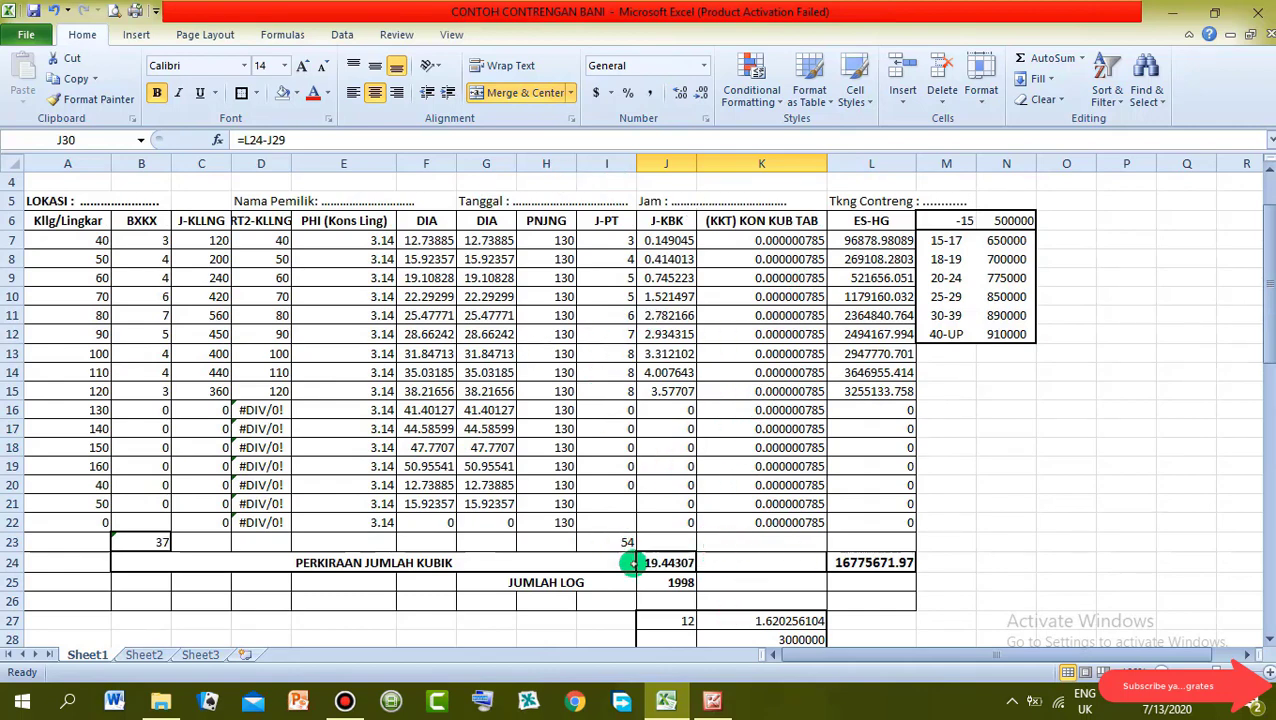
scroll(818, 484, "down", 2)
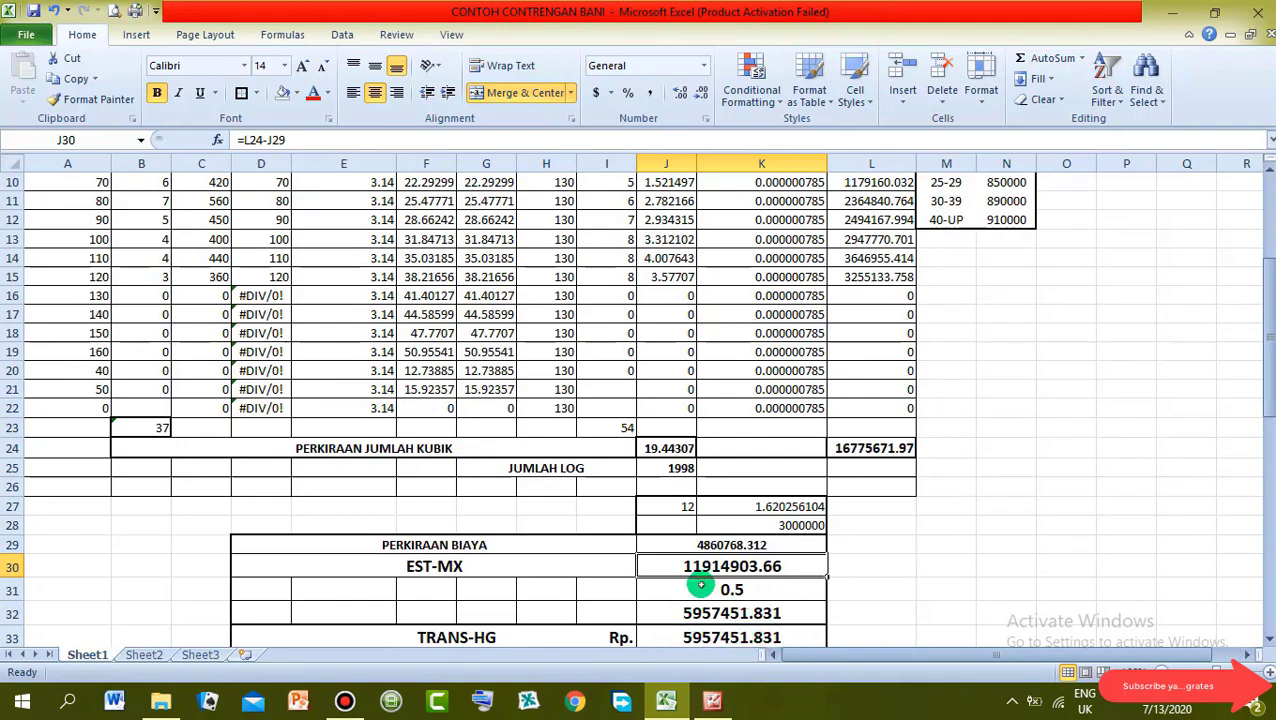
left_click(735, 527)
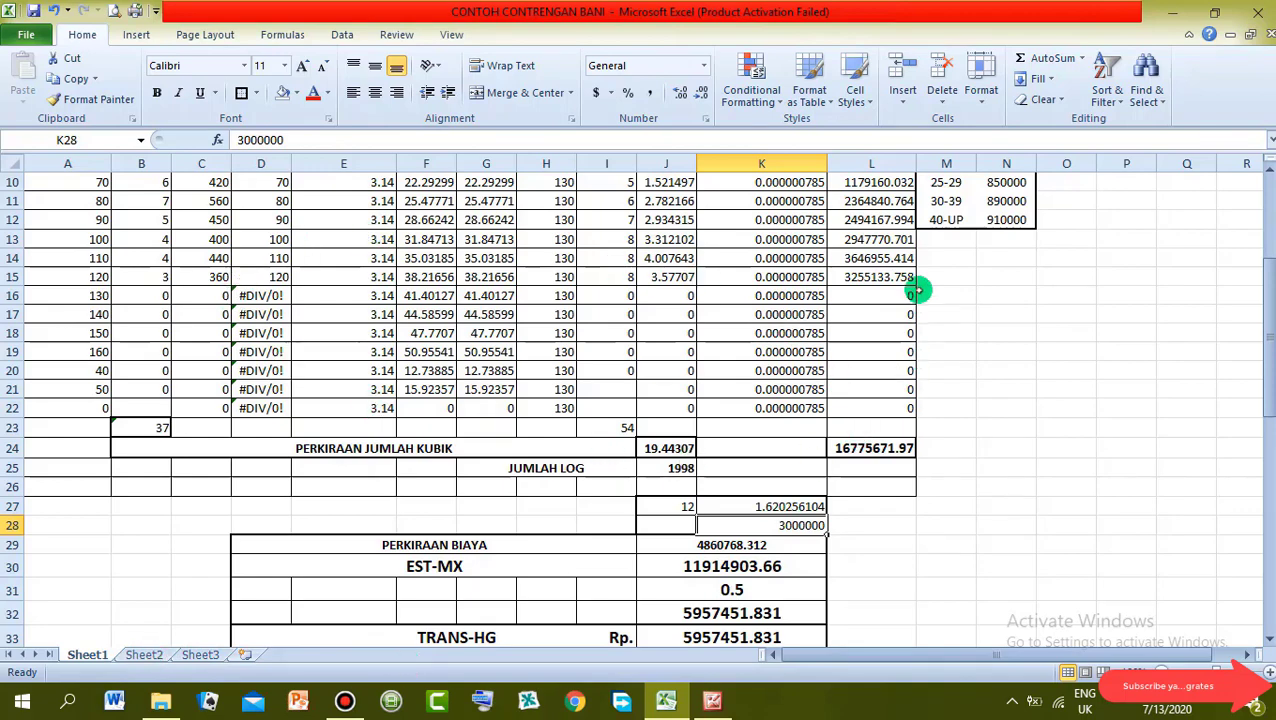
scroll(225, 332, "up", 1)
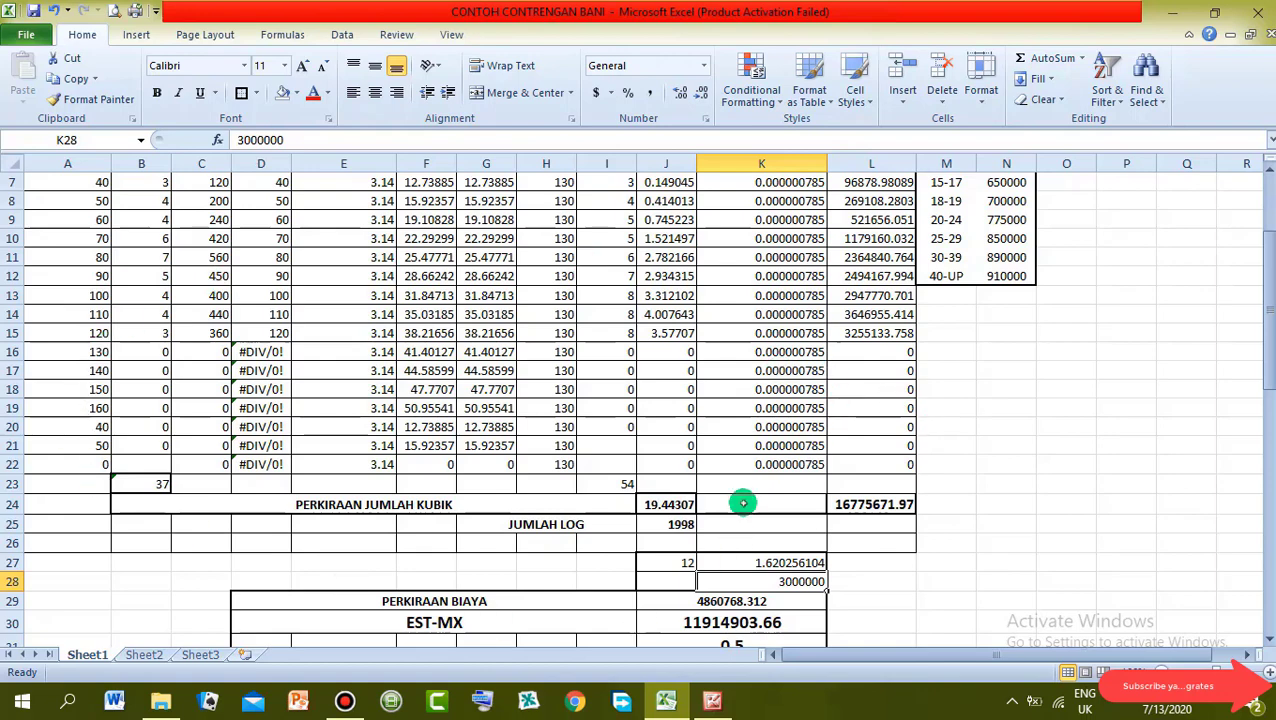
Examine the log price and volume tables on Sheet2, including the SPEC: 00 and SPEC: AFKIRAN sections.
left_click(145, 655)
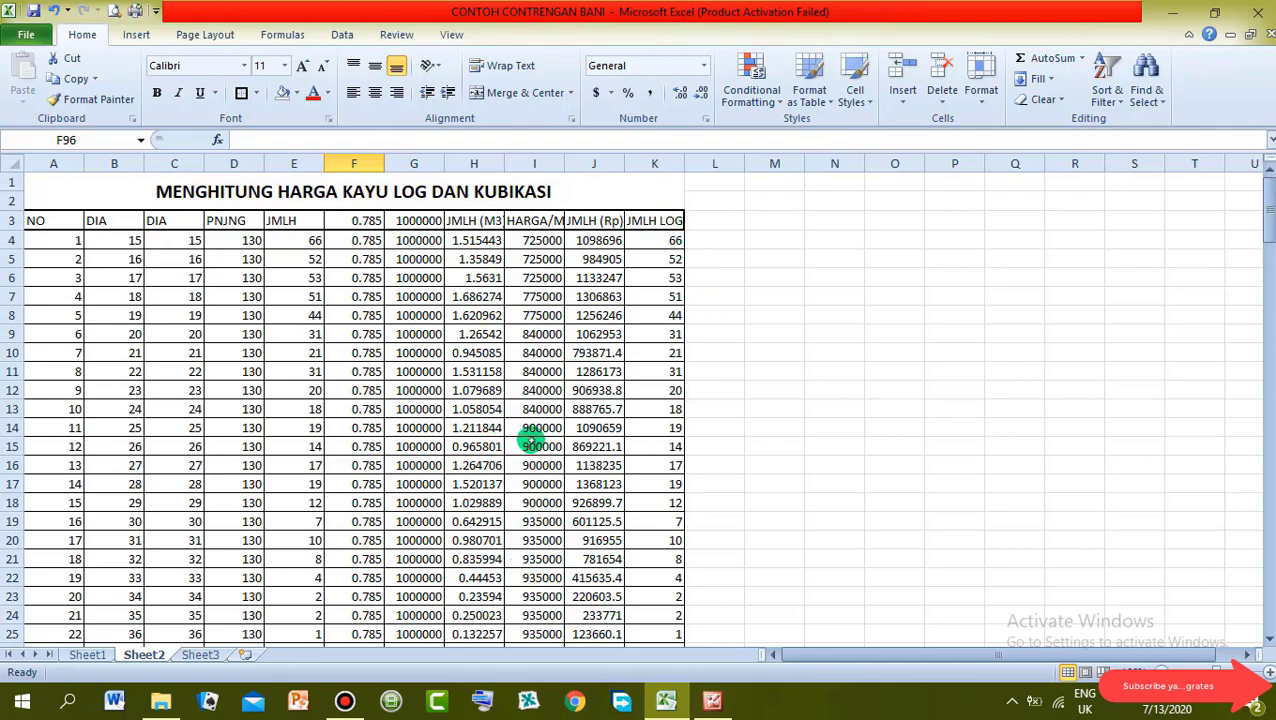
scroll(537, 440, "down", 7)
scroll(537, 463, "down", 5)
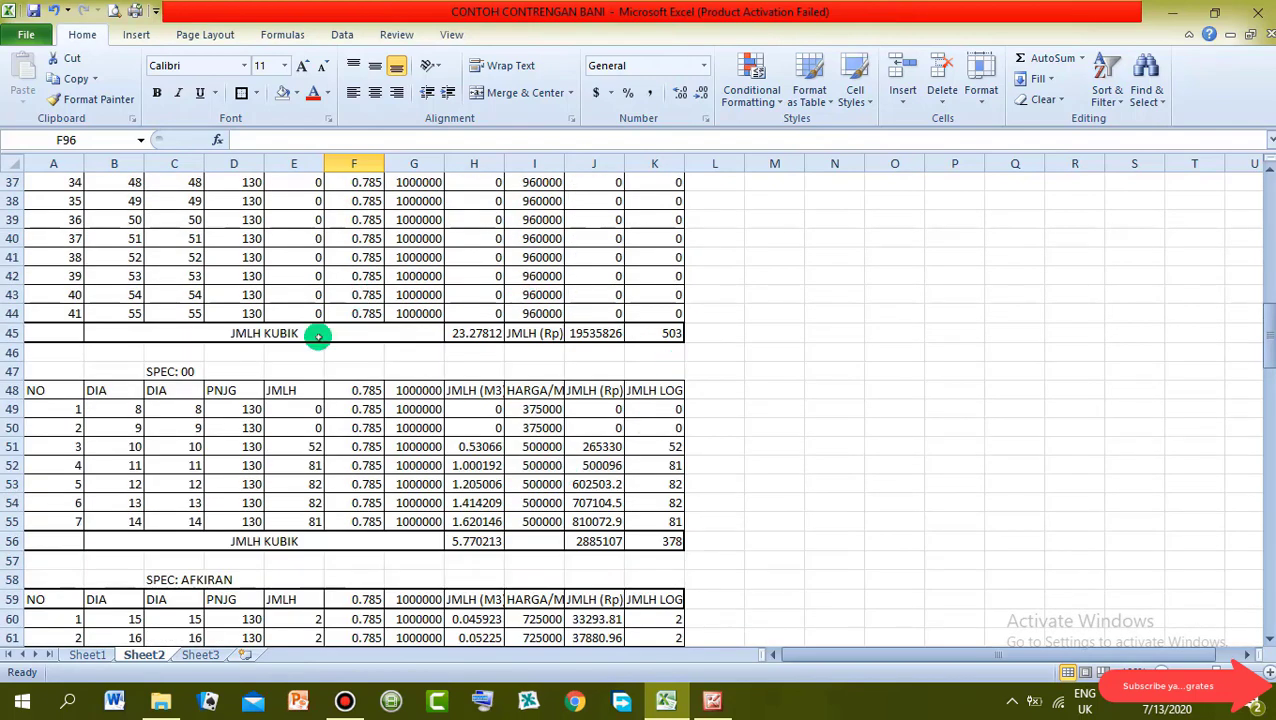
scroll(445, 545, "down", 2)
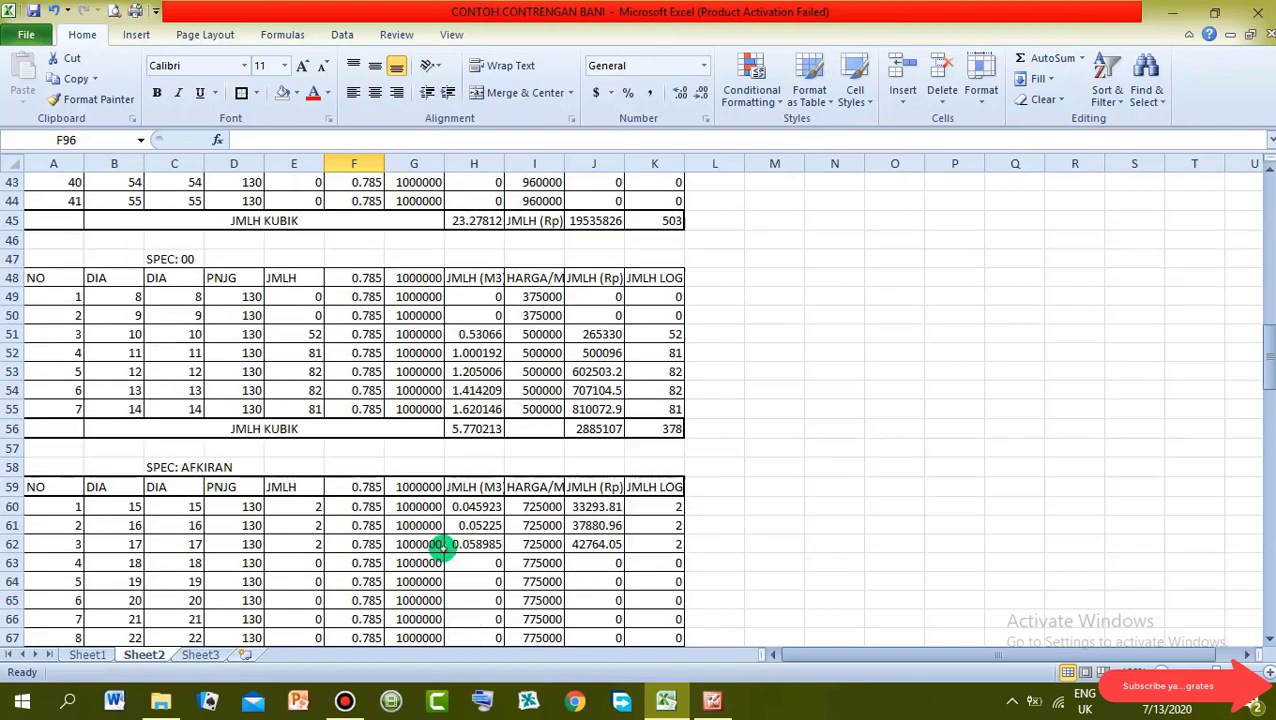
scroll(490, 530, "up", 1)
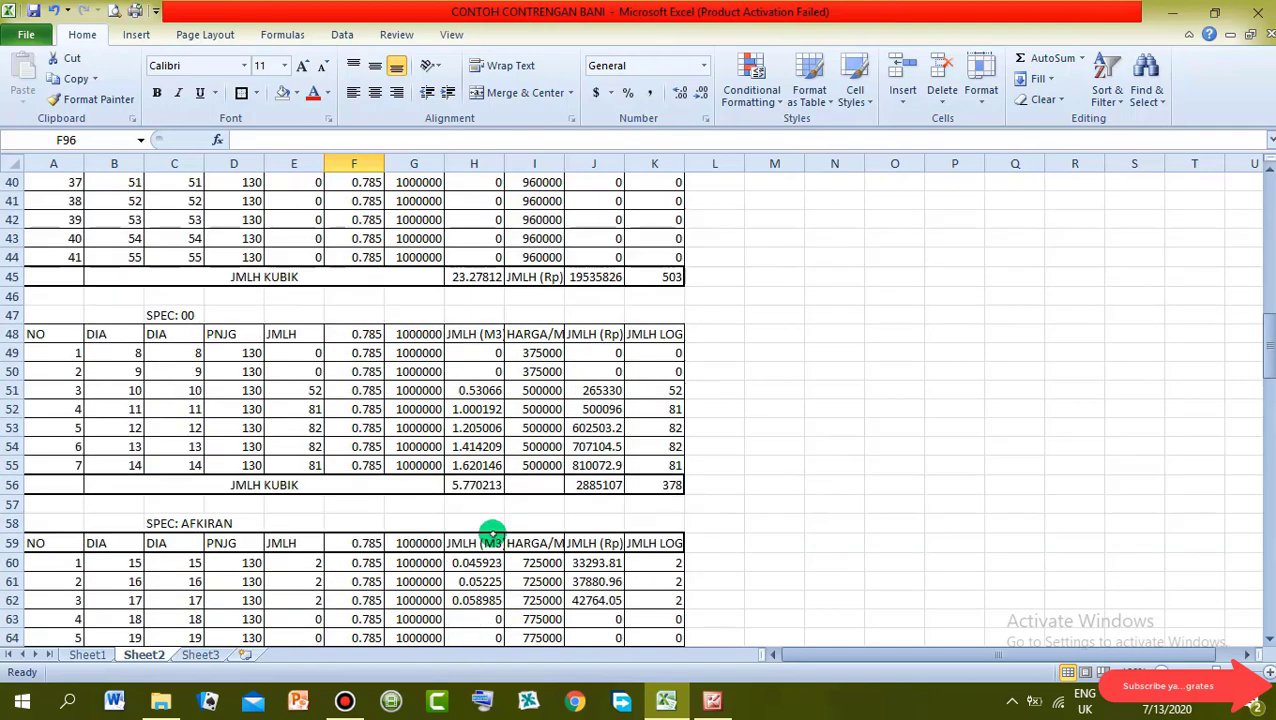
Return to Sheet1 and view the closing messages below the calculation in rows 42 and 51.
left_click(88, 654)
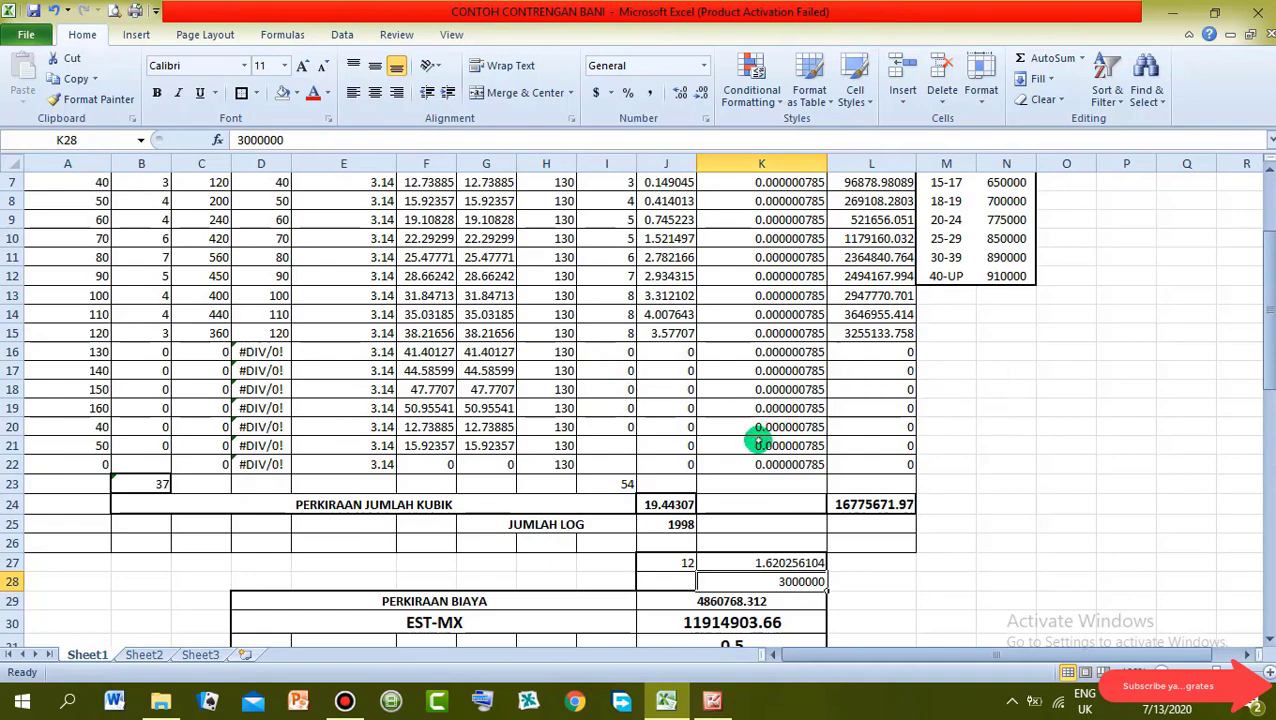
scroll(1028, 425, "down", 6)
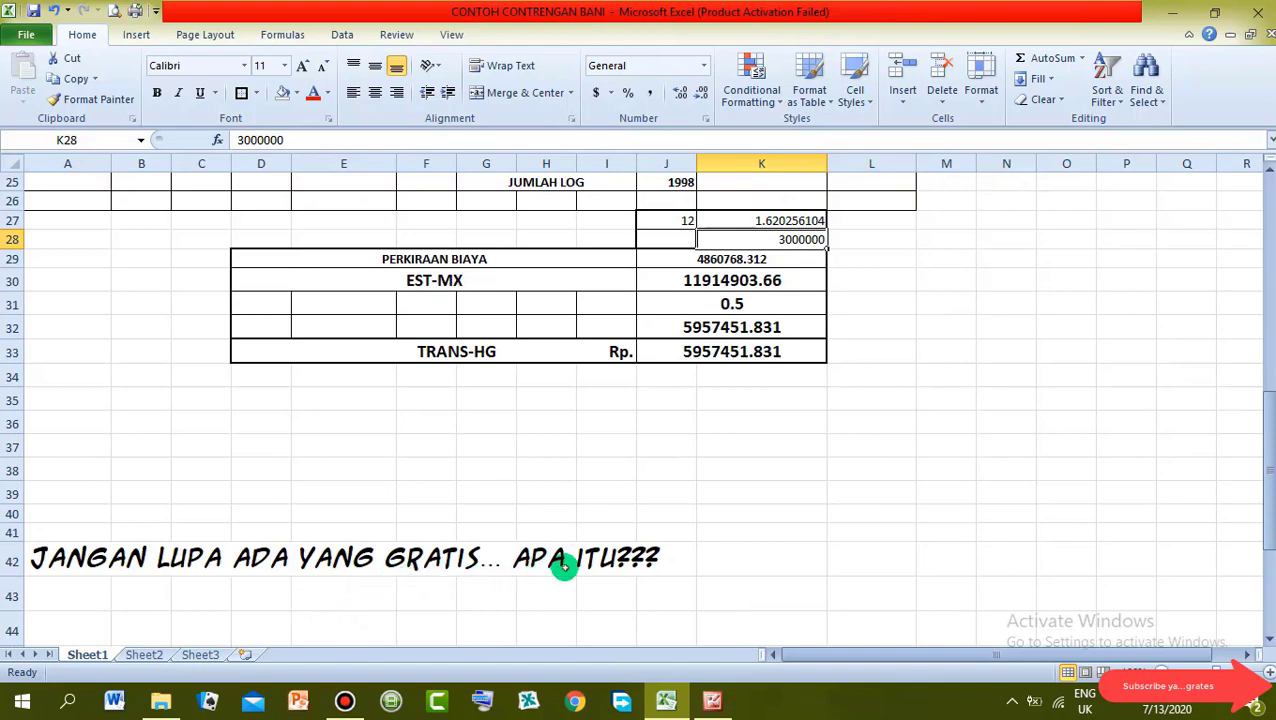
scroll(650, 580, "down", 4)
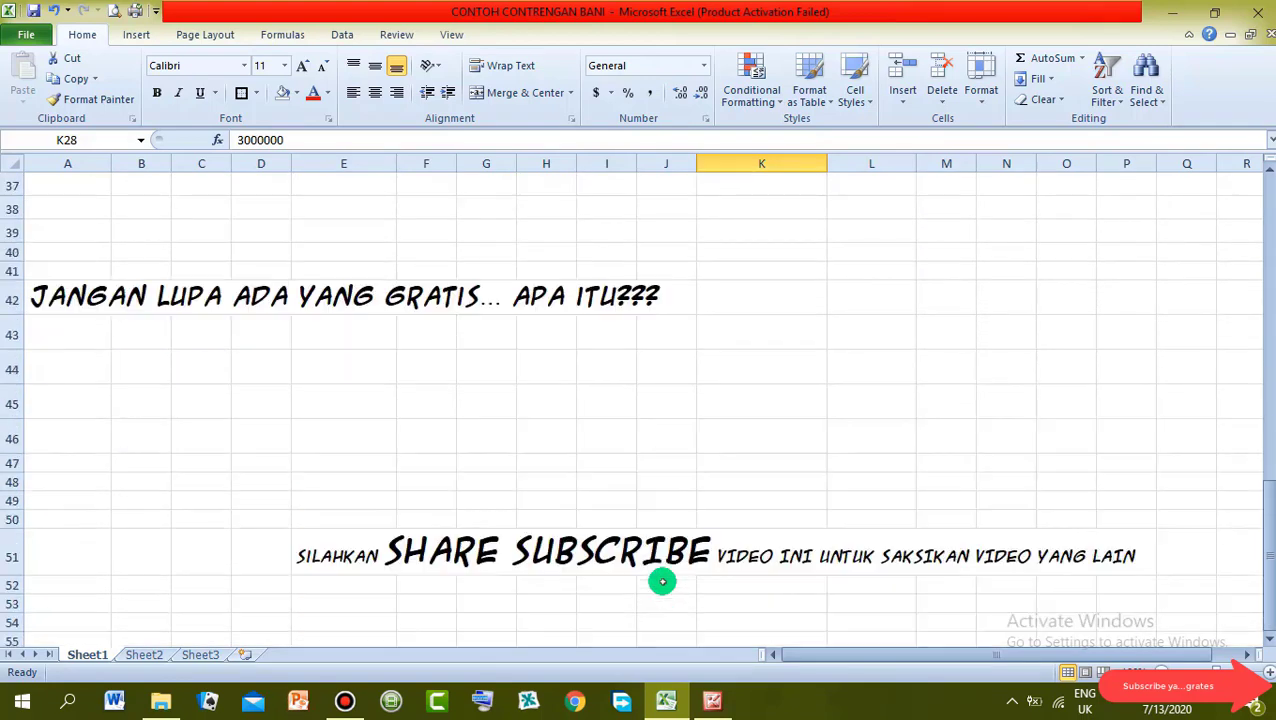